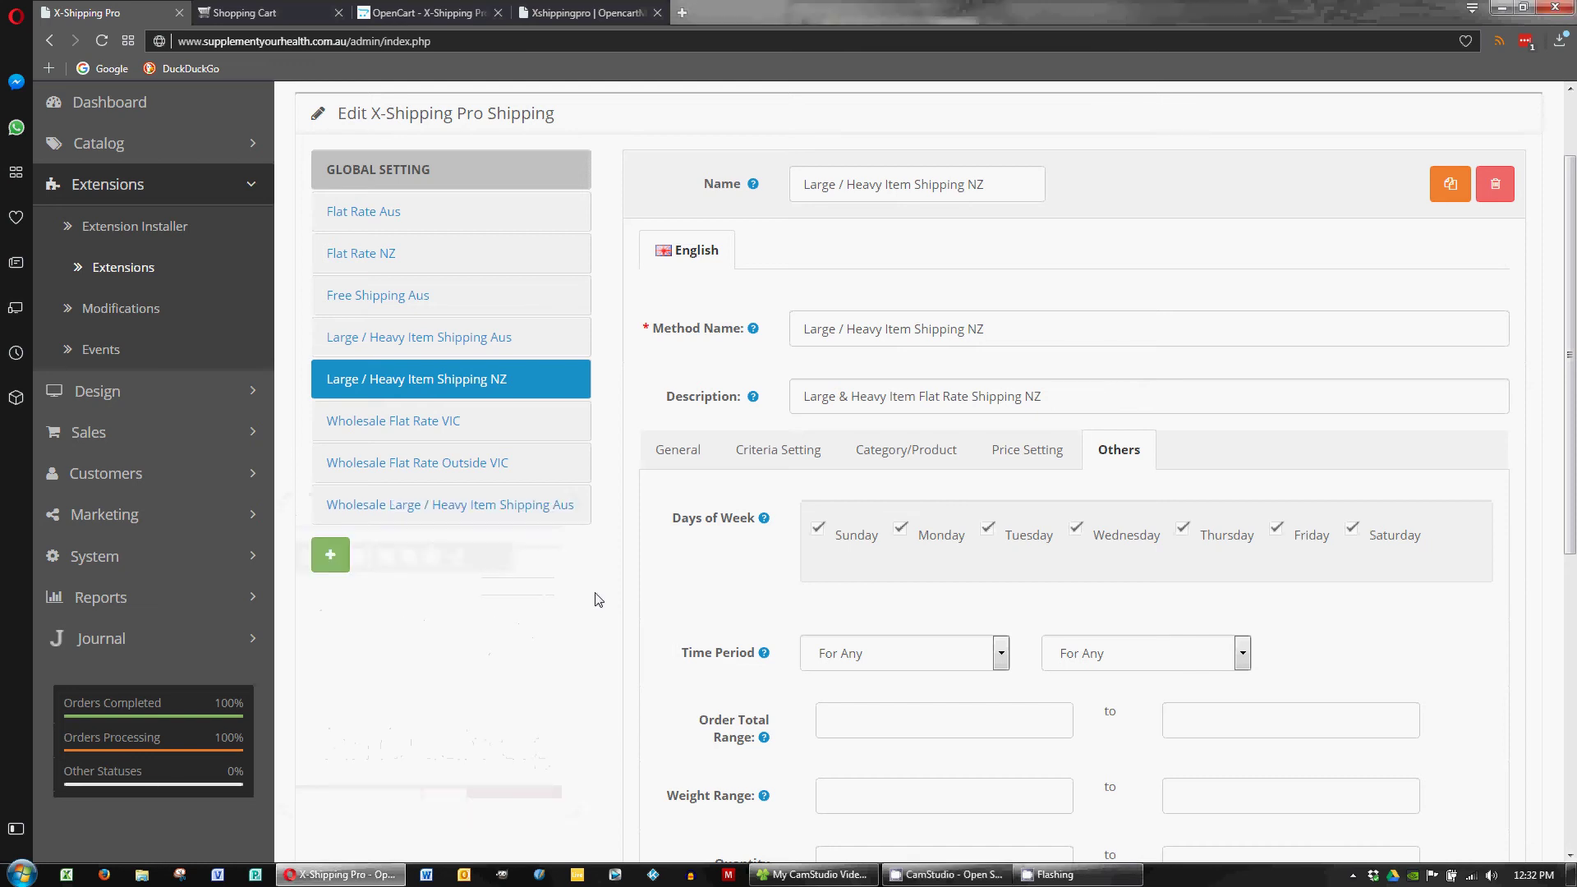
# Open Wholesale Flat Rate VIC and check its general settings: enabled, sort order 1, Group4.
pyautogui.scroll(2, 587, 607)
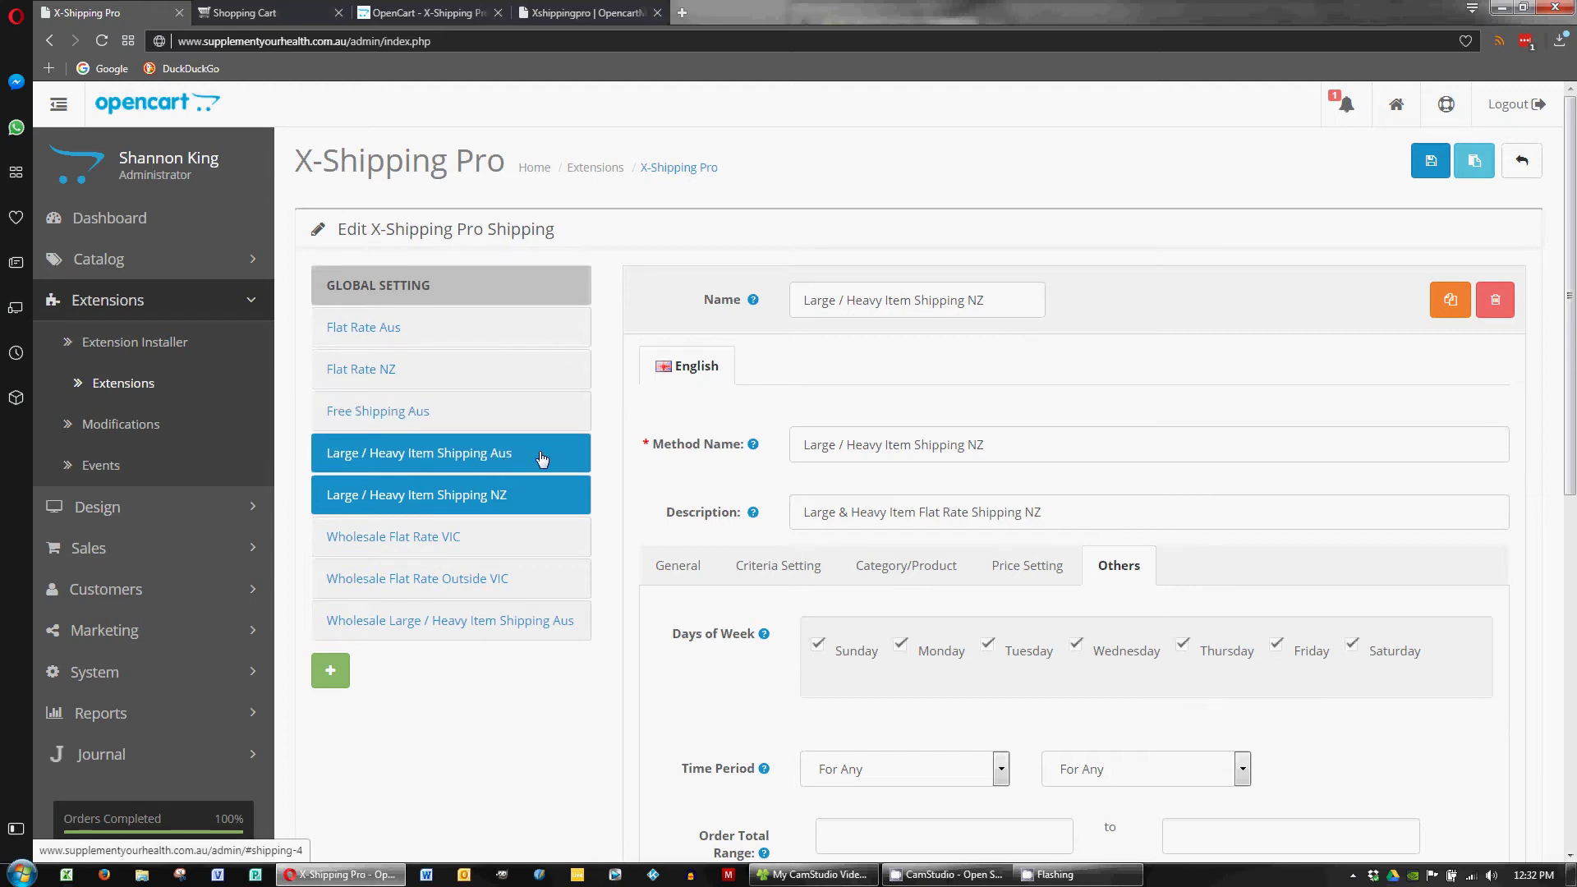
pyautogui.scroll(-2, 477, 611)
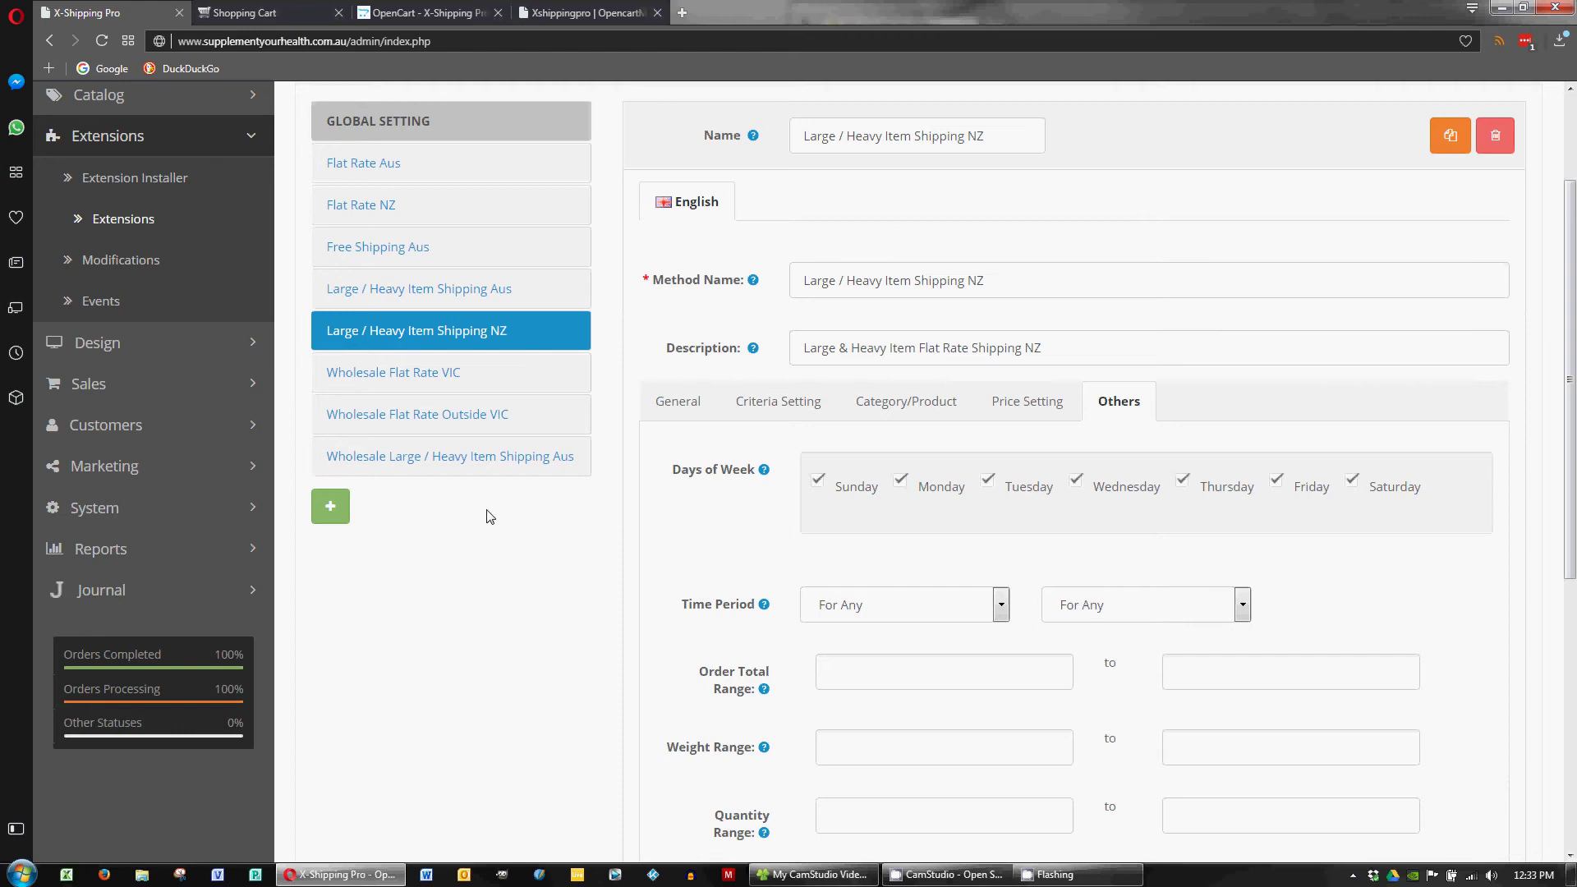
pyautogui.scroll(-1, 505, 604)
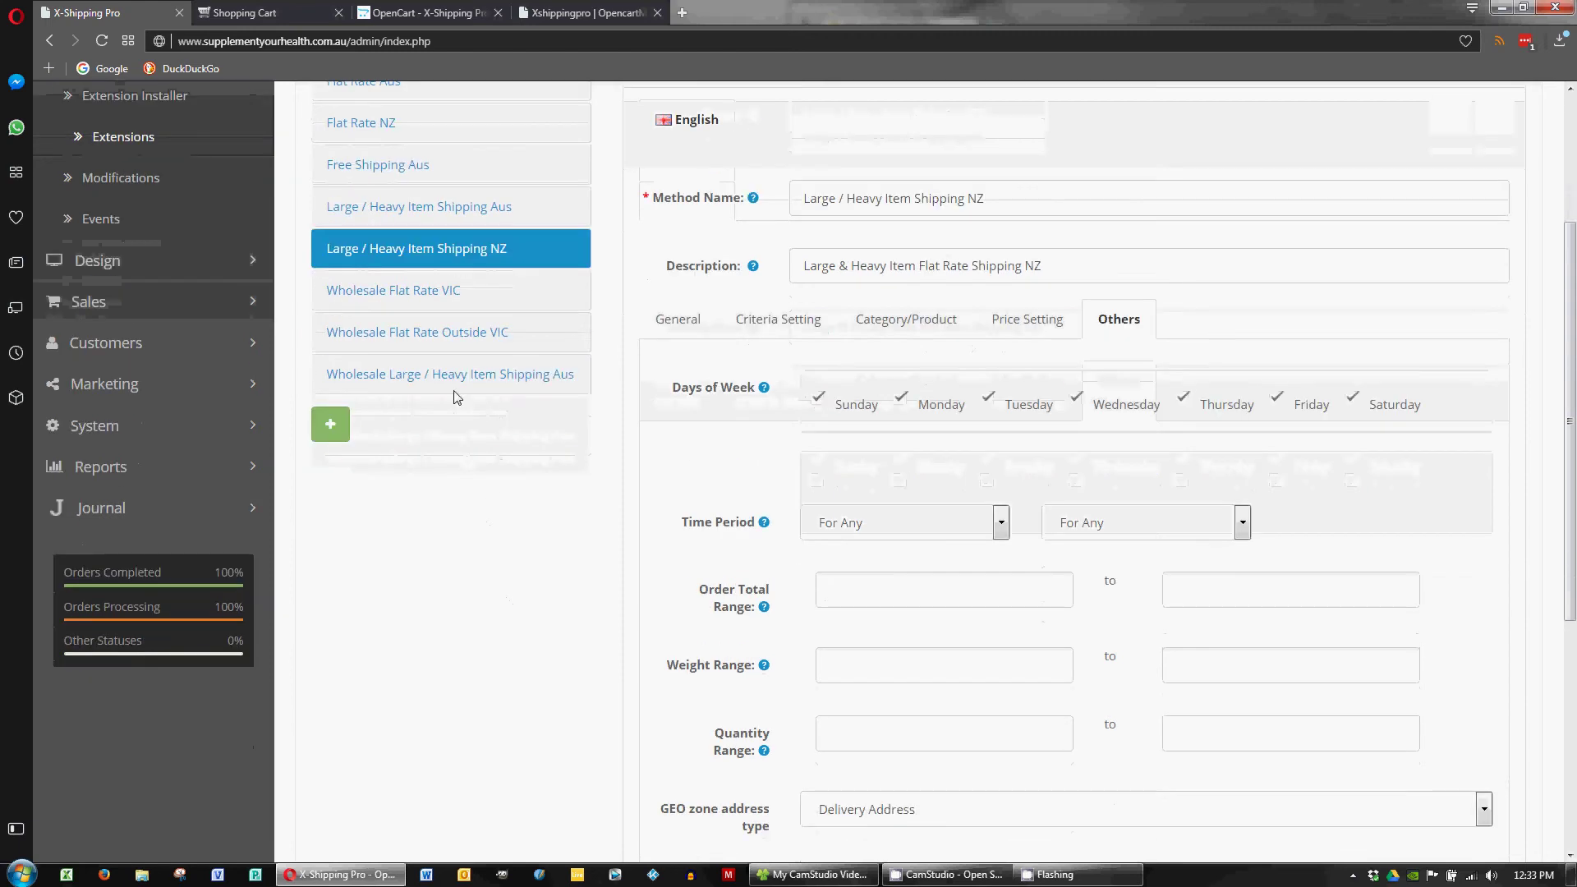
pyautogui.click(456, 300)
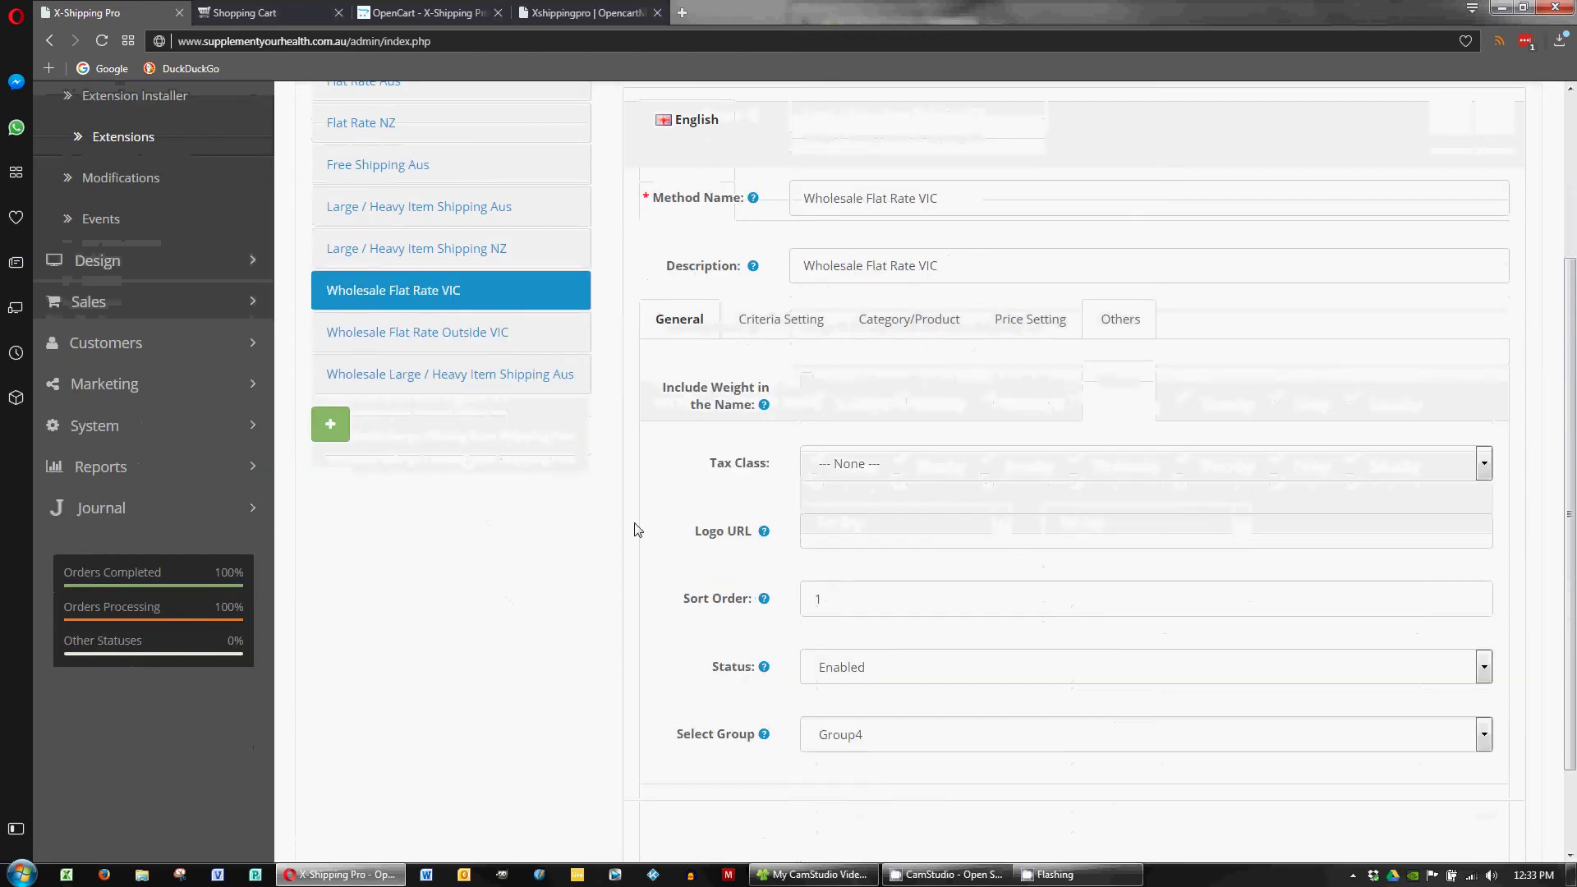
pyautogui.scroll(1, 612, 542)
pyautogui.scroll(1, 612, 545)
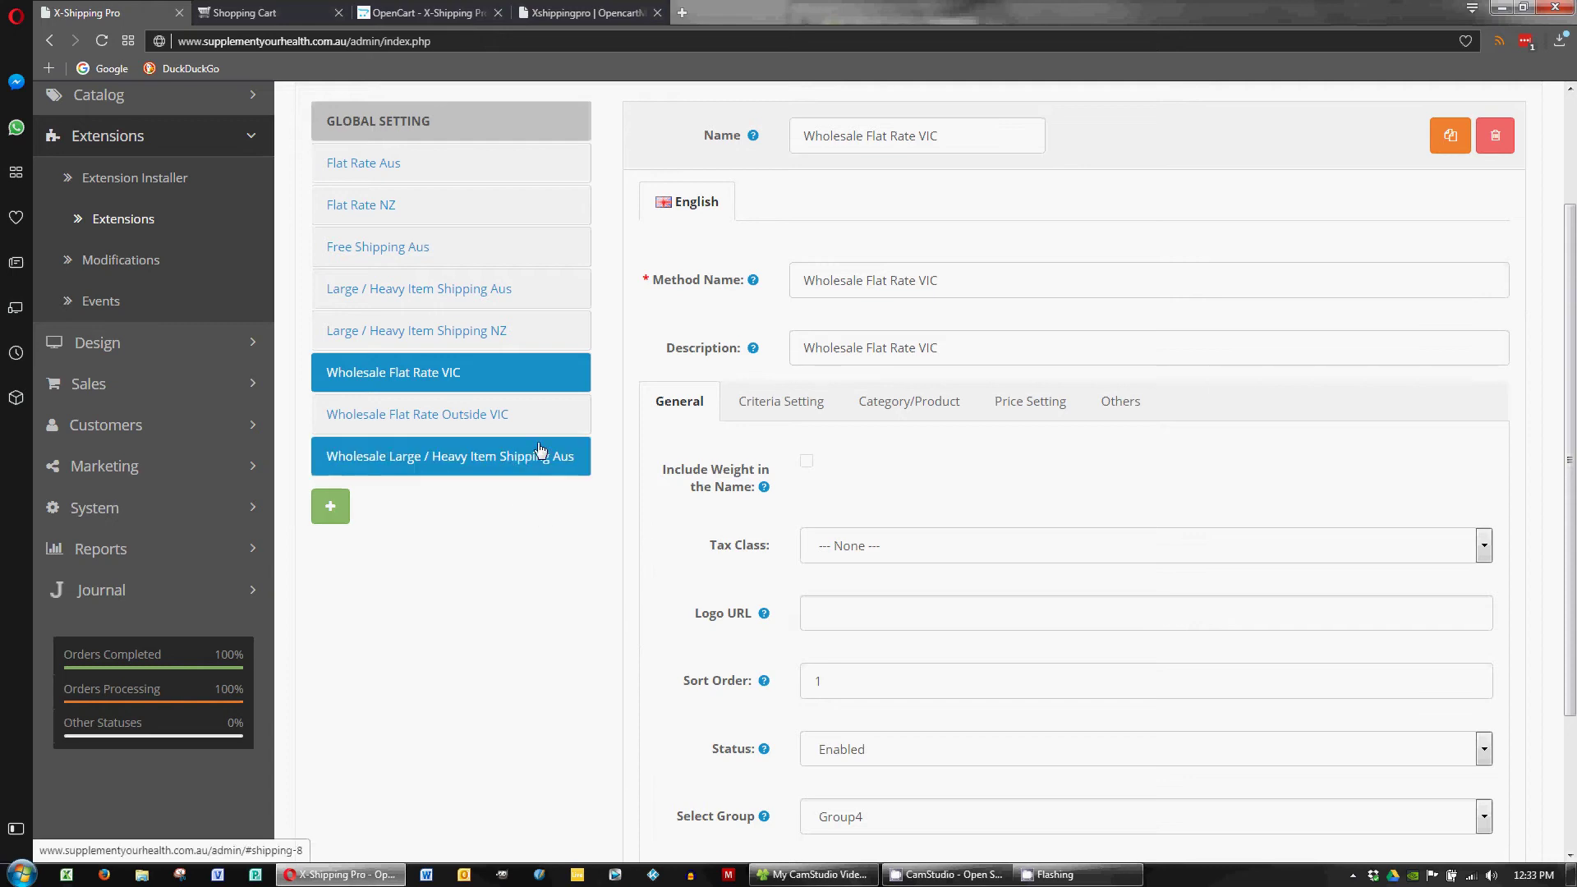
pyautogui.scroll(-2, 651, 542)
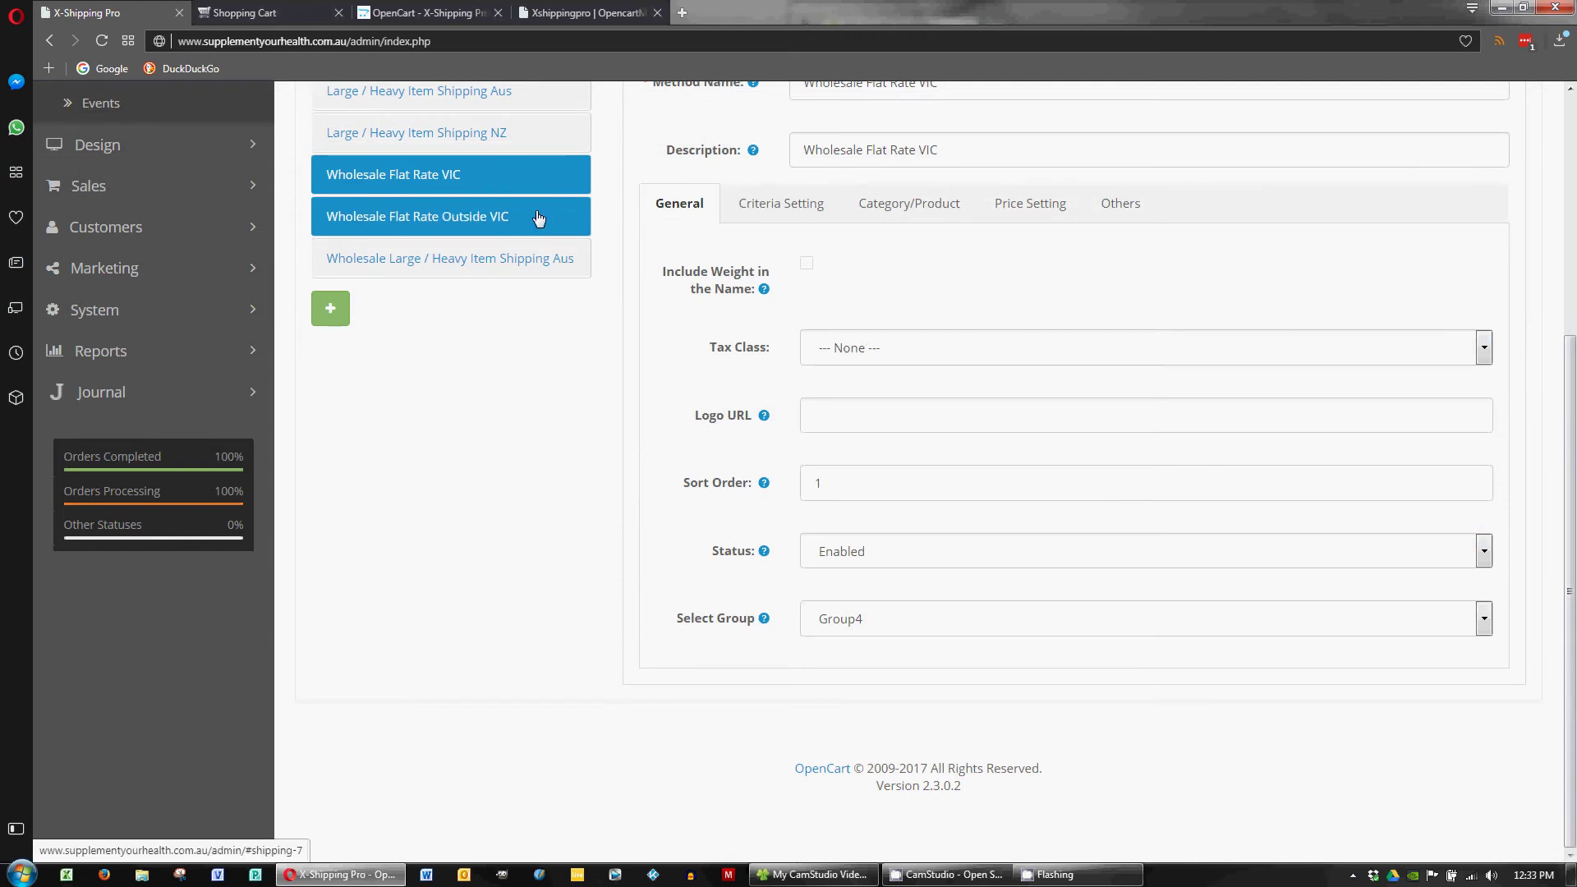
pyautogui.scroll(3, 695, 370)
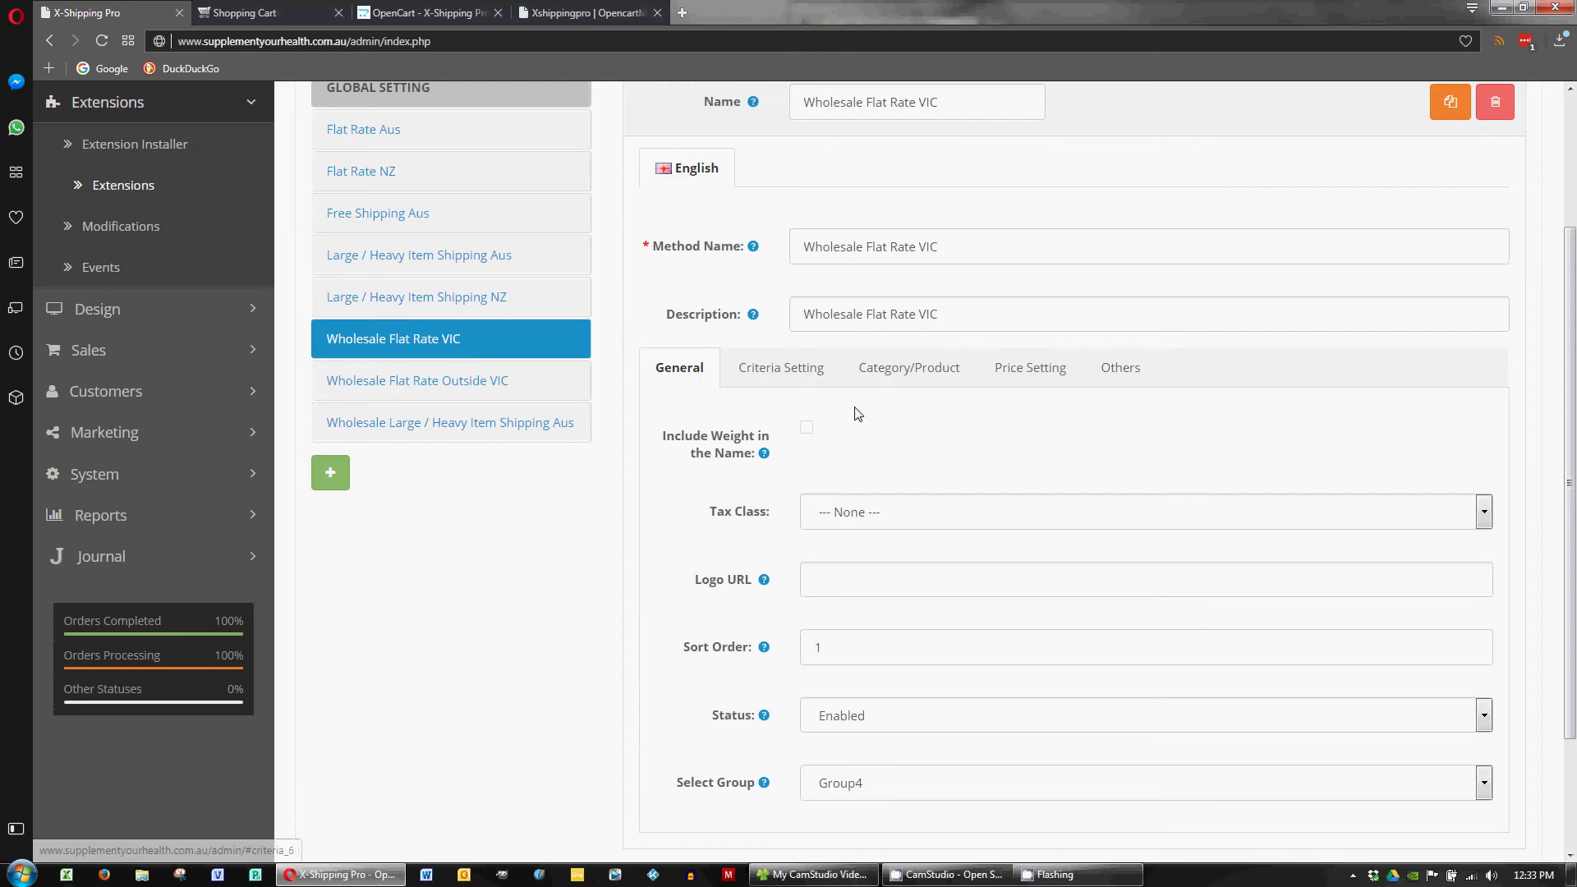
pyautogui.scroll(1, 846, 419)
# Review the VIC criteria: Australia - VIC geo zone, Australia, Wholesale customers, everything else For Any.
pyautogui.click(788, 454)
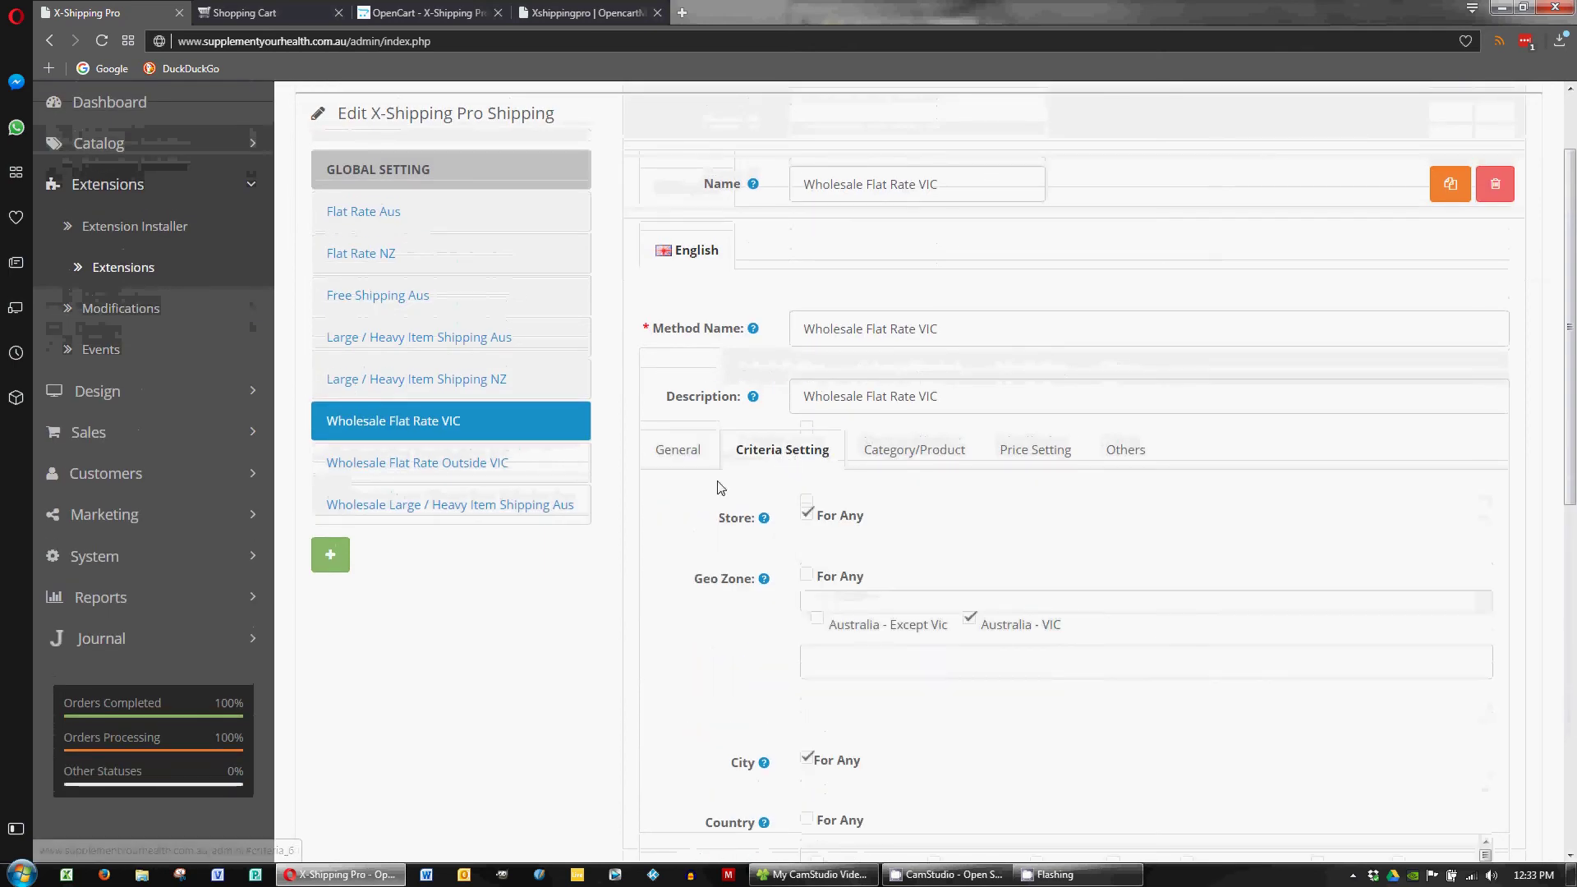
pyautogui.scroll(-2, 723, 477)
pyautogui.scroll(-1, 753, 458)
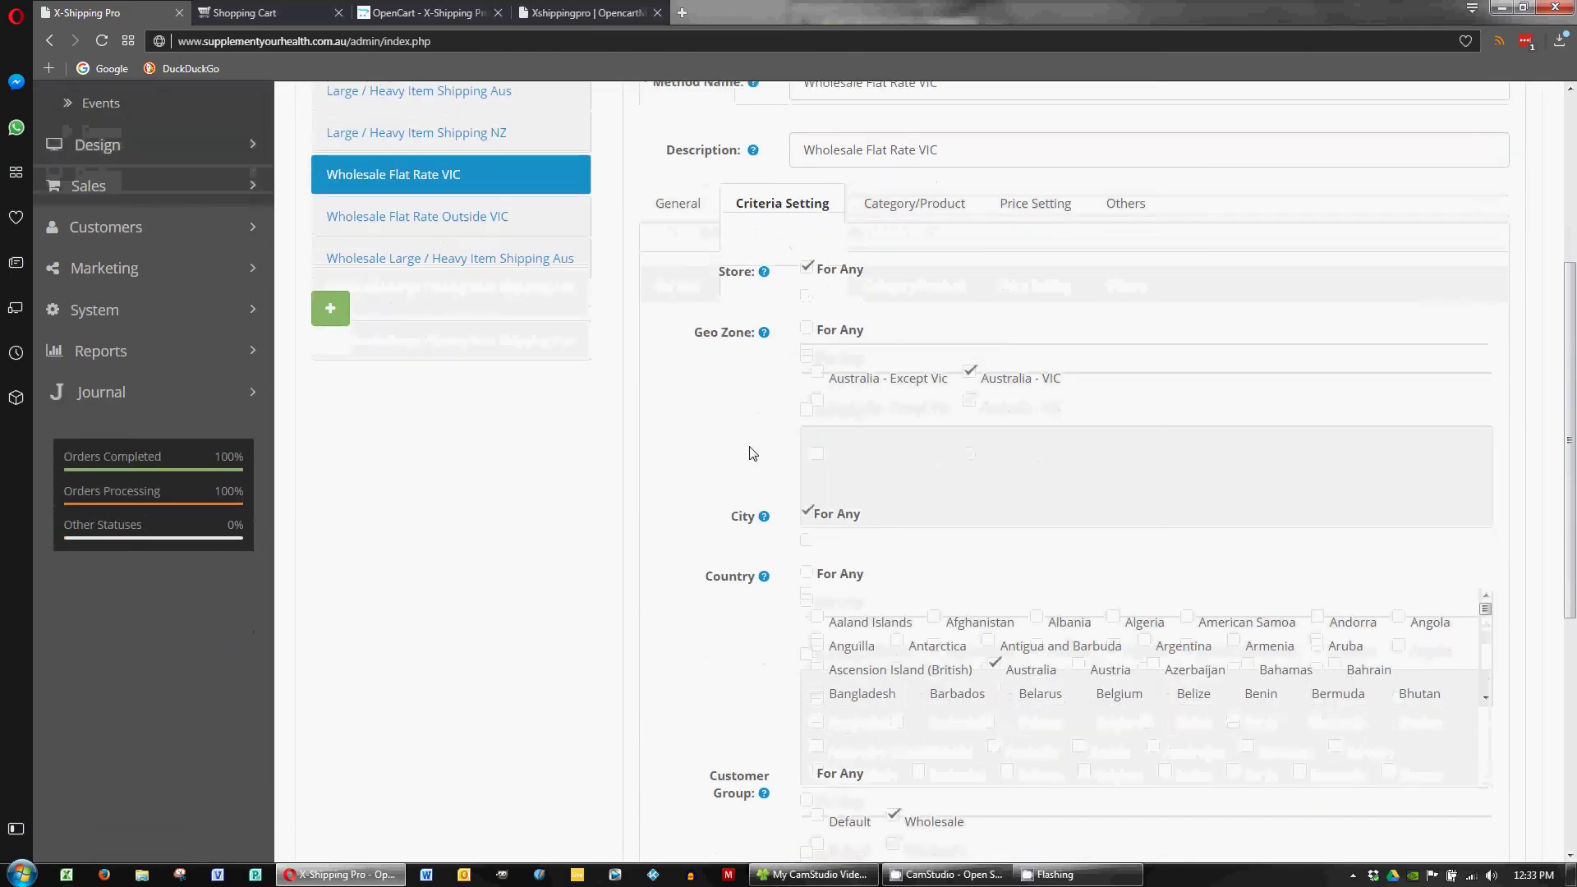
pyautogui.moveTo(767, 337)
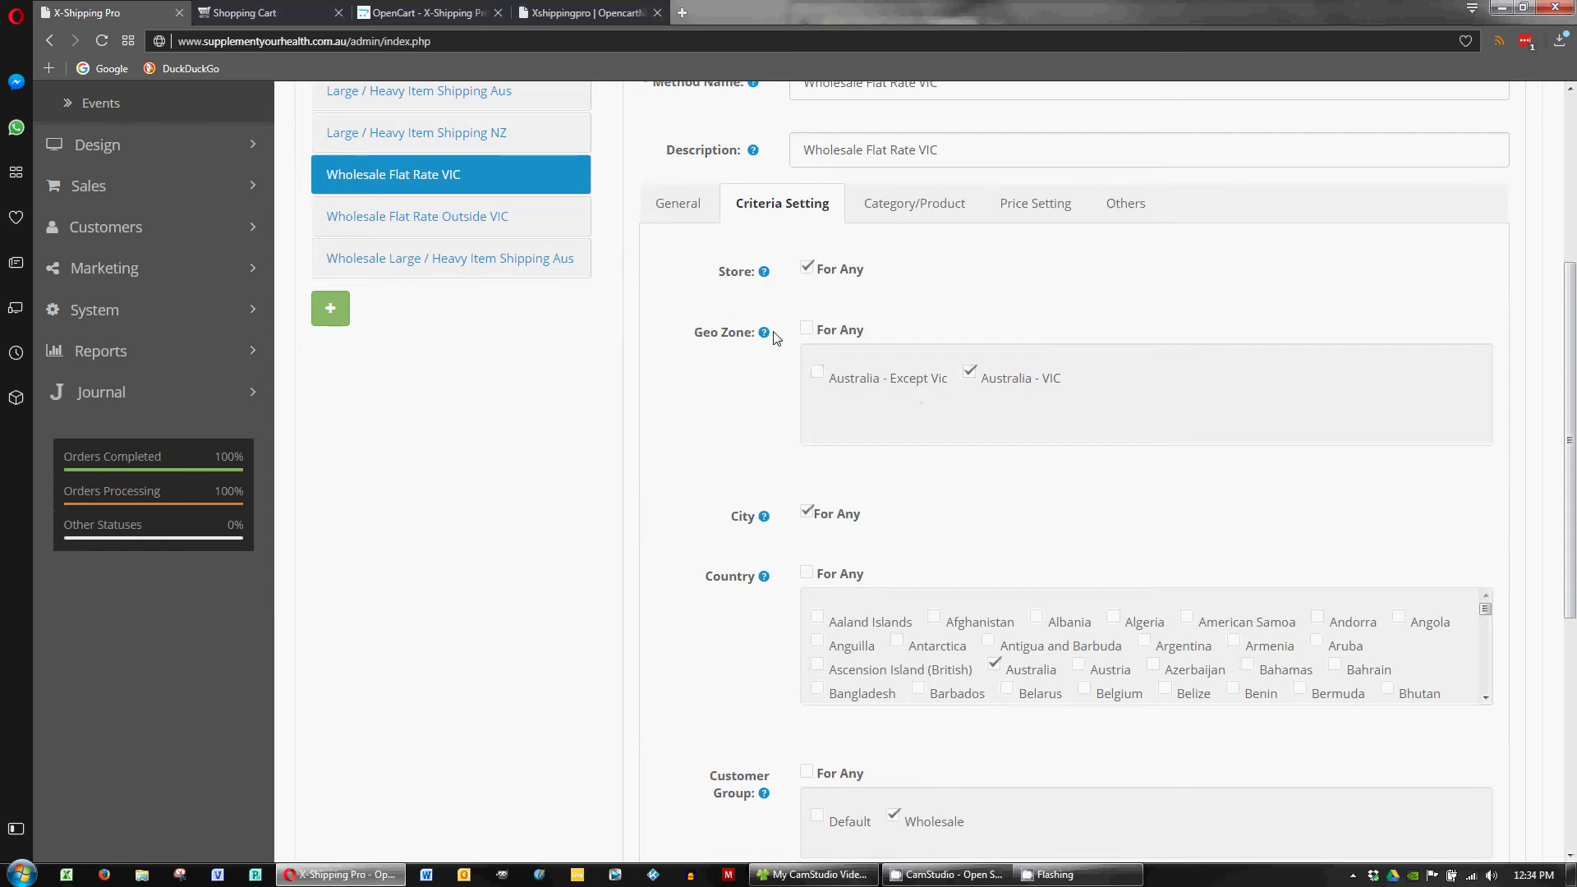
pyautogui.scroll(-3, 768, 413)
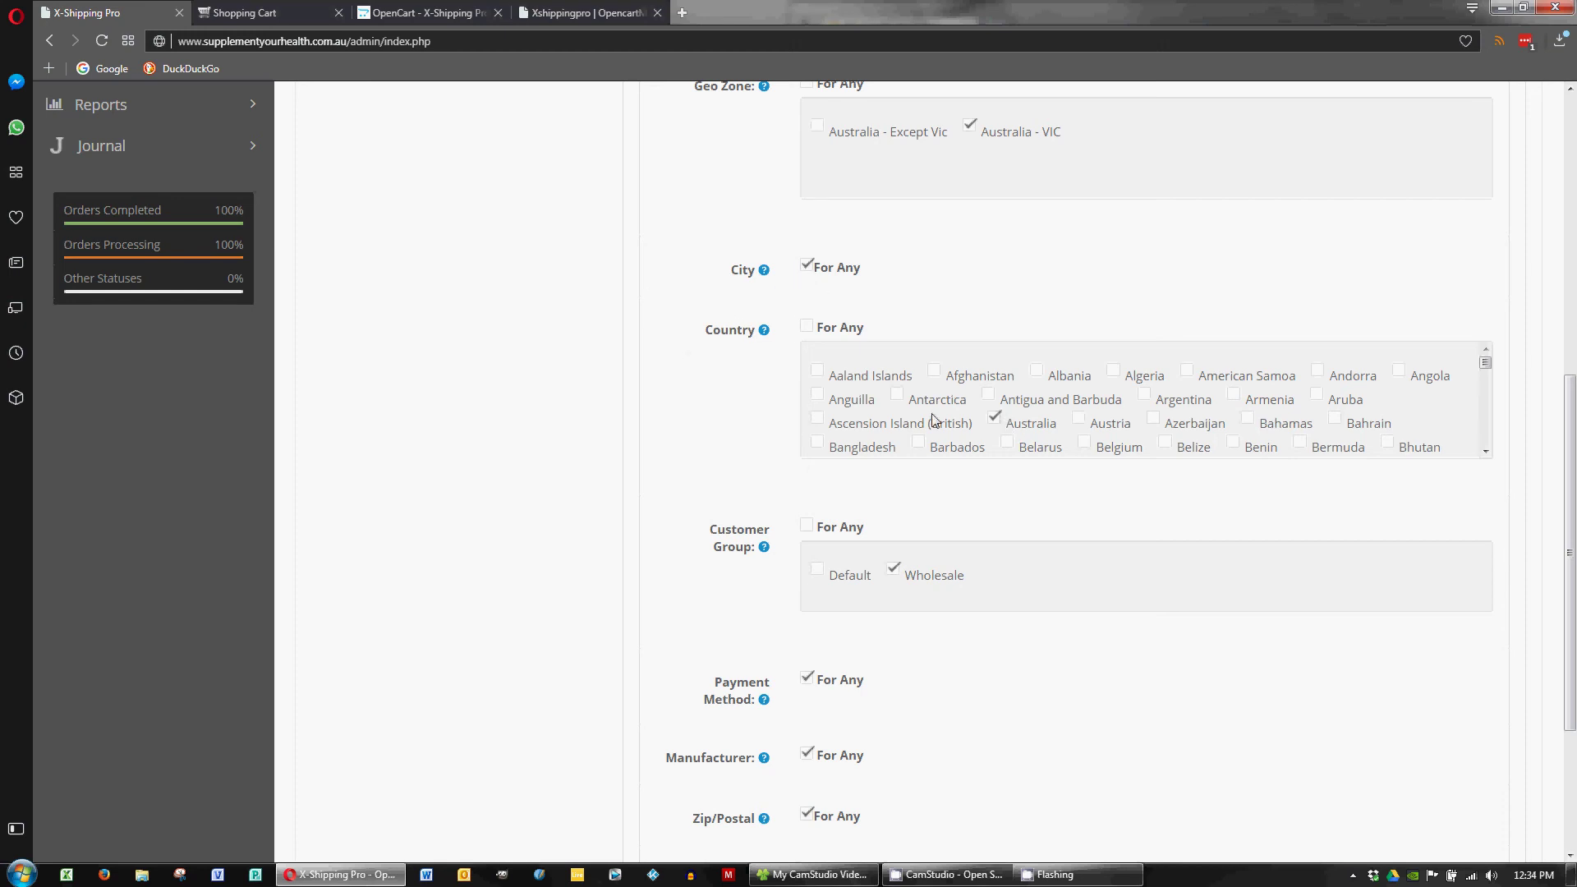
pyautogui.scroll(-2, 757, 440)
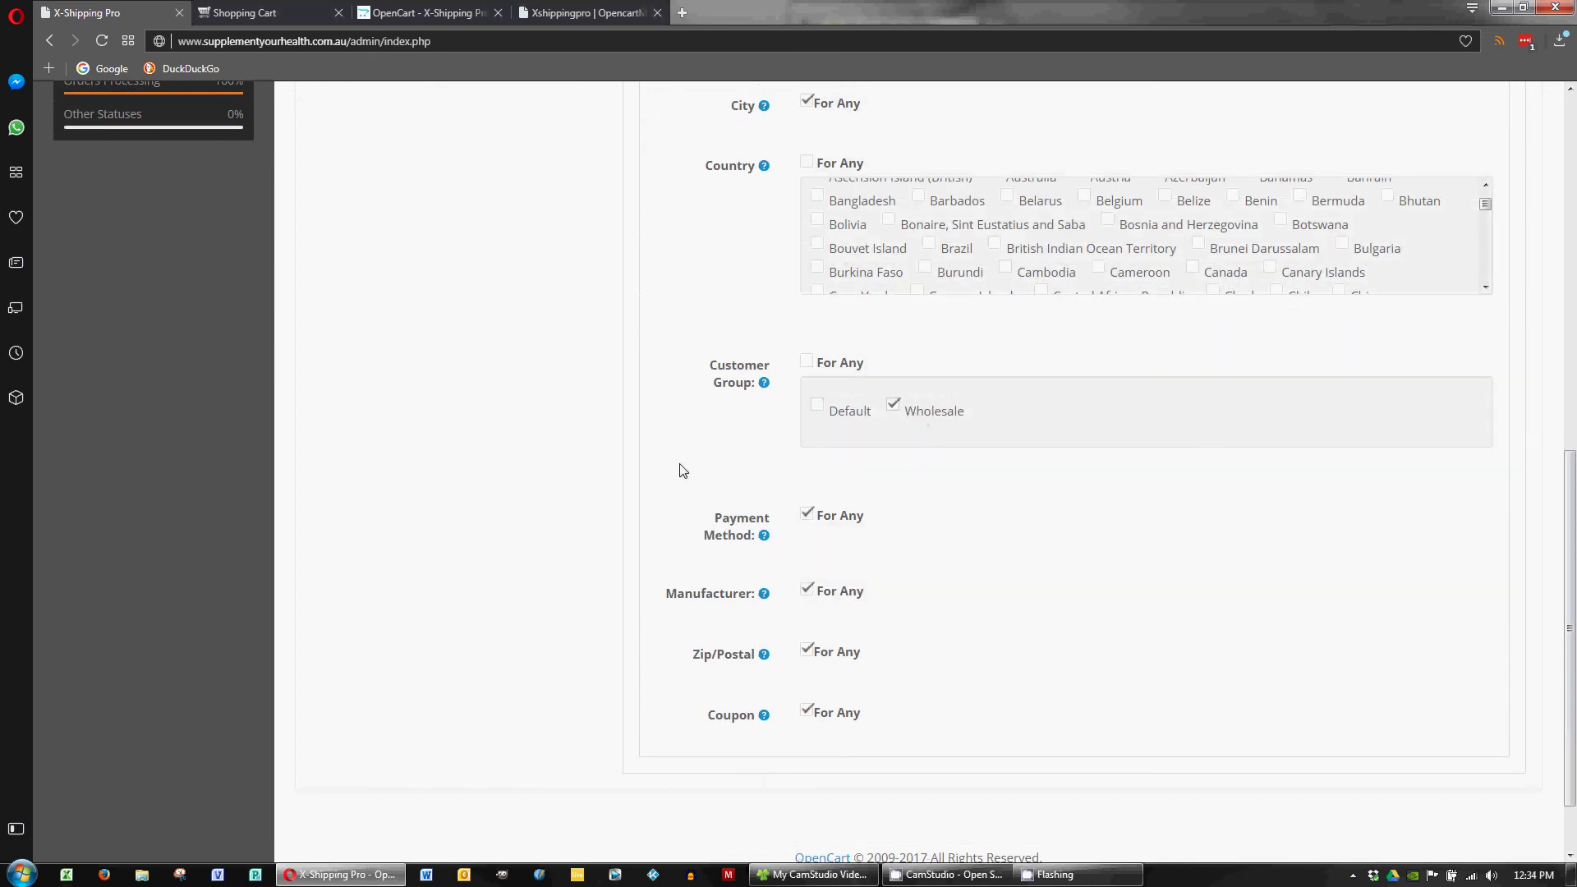
pyautogui.scroll(2, 679, 470)
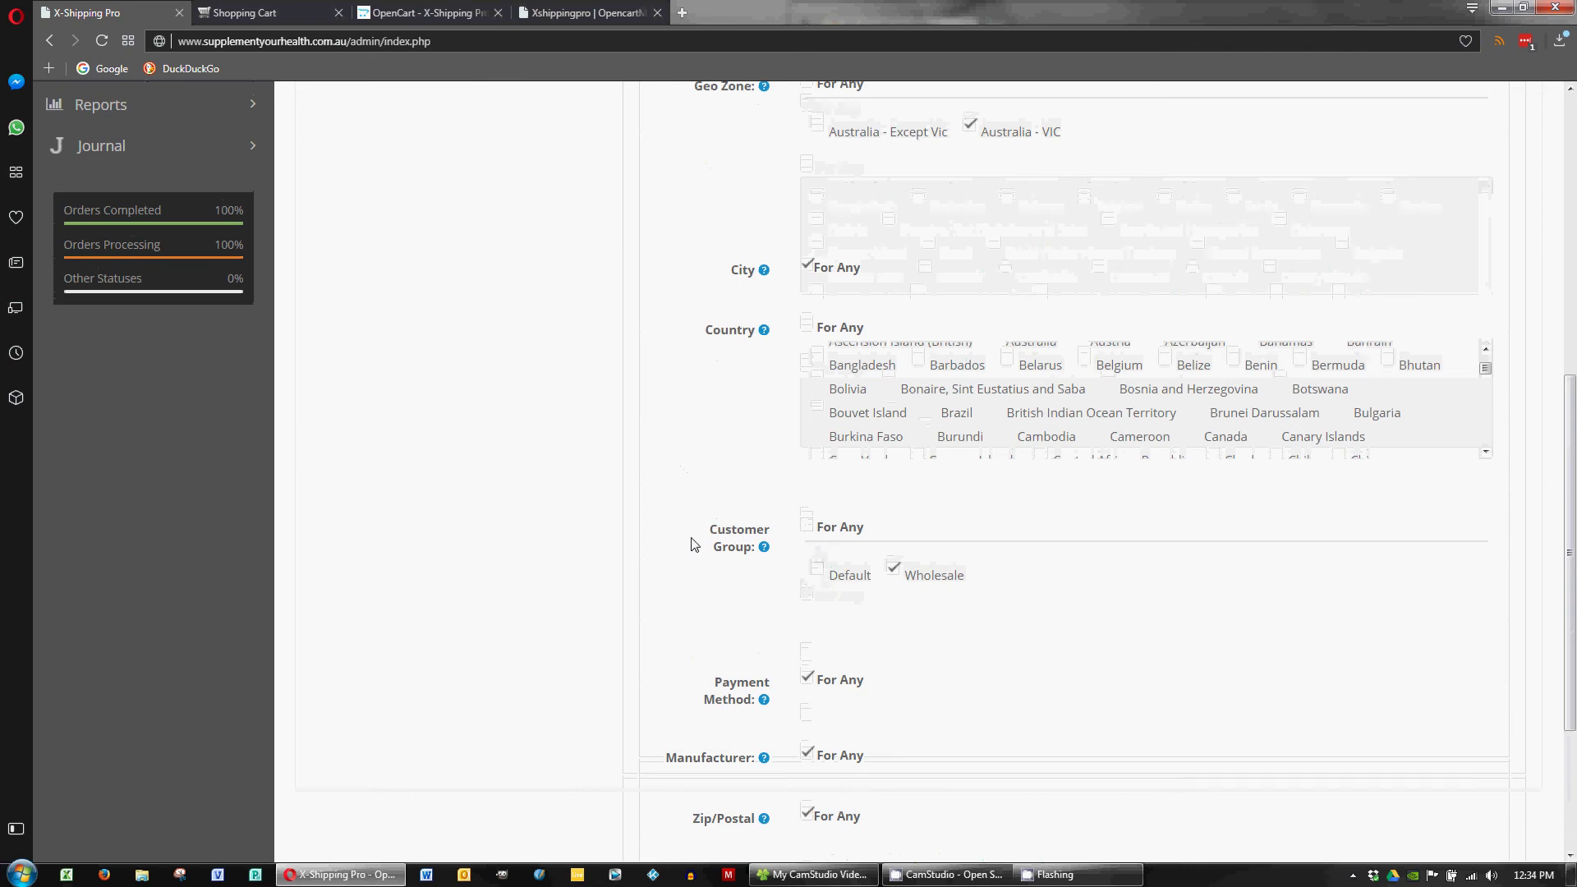
pyautogui.scroll(1, 690, 544)
pyautogui.scroll(3, 690, 542)
pyautogui.scroll(2, 714, 525)
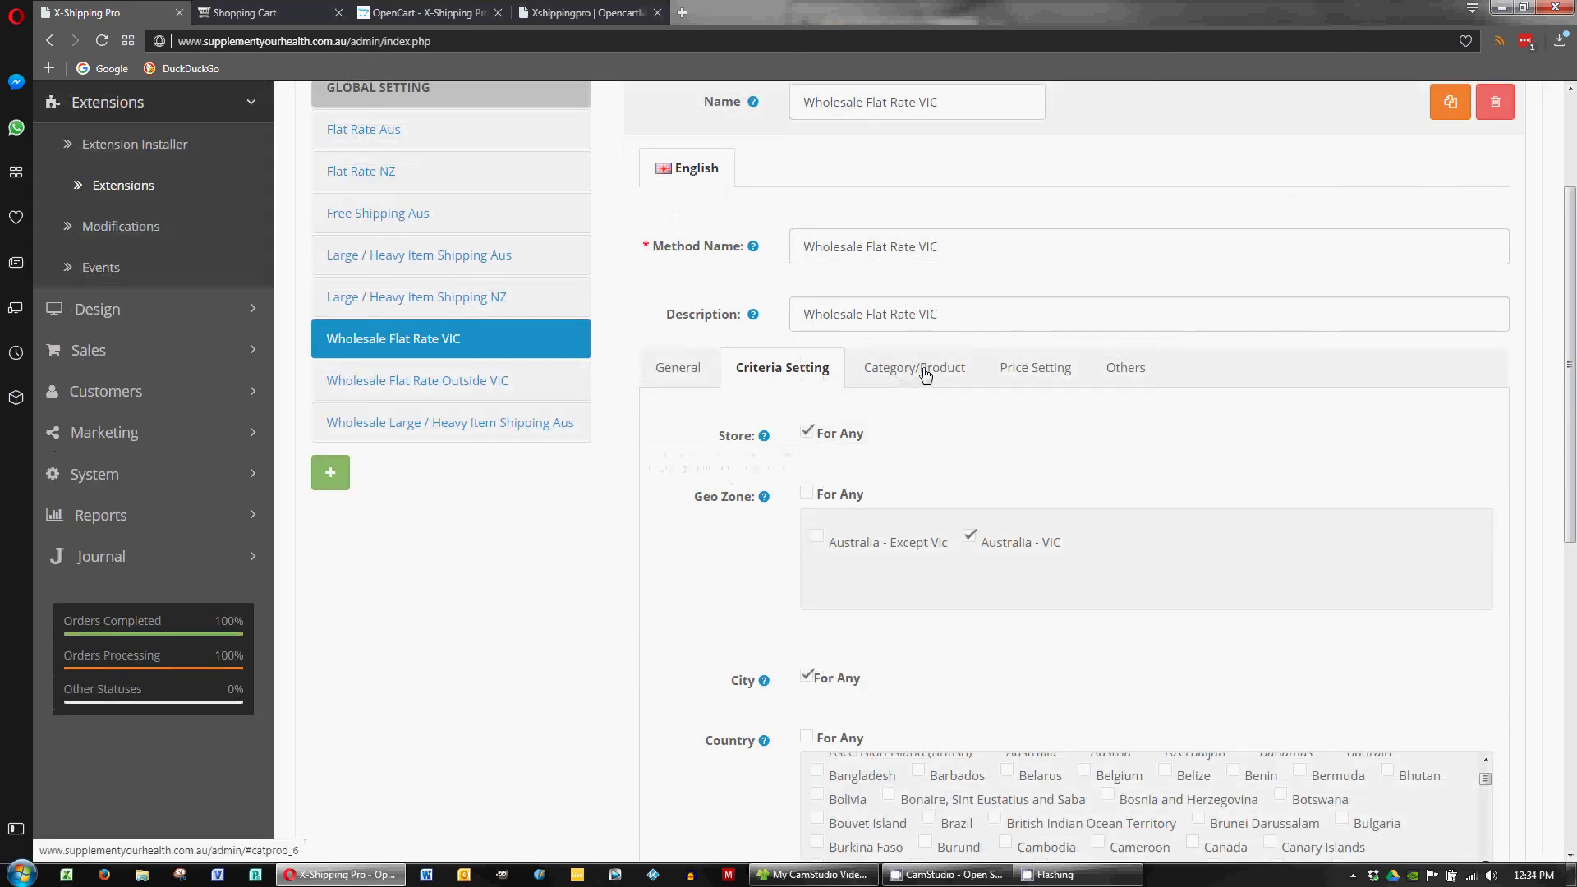
# Check the VIC product rule excluding BODIEz Clear Protein Powder and Perfect Keto Base.
pyautogui.click(926, 375)
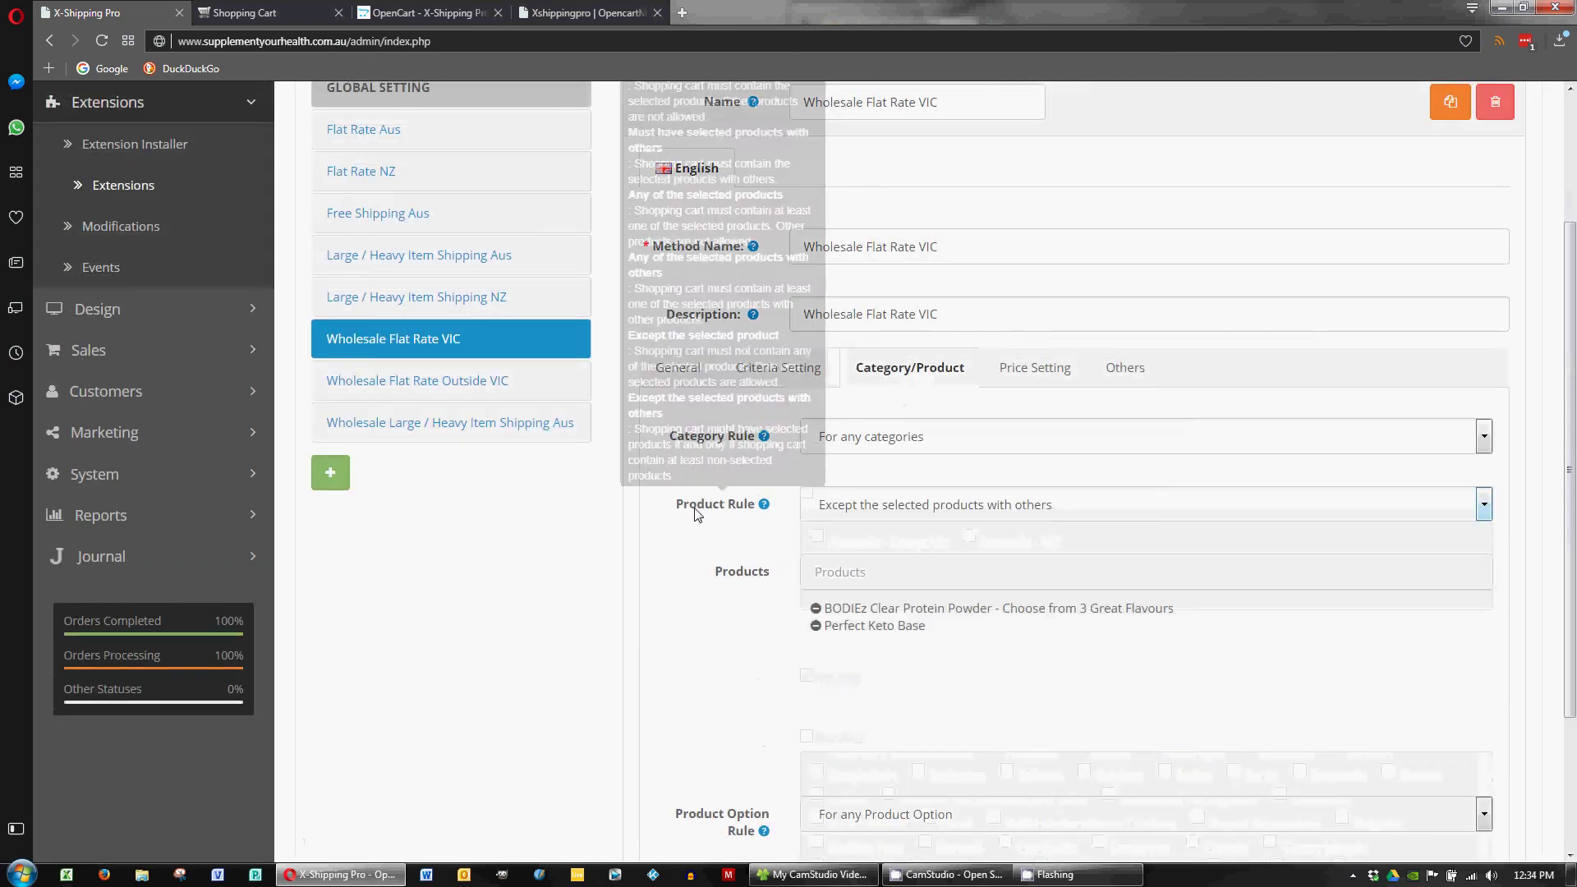
pyautogui.scroll(-2, 764, 506)
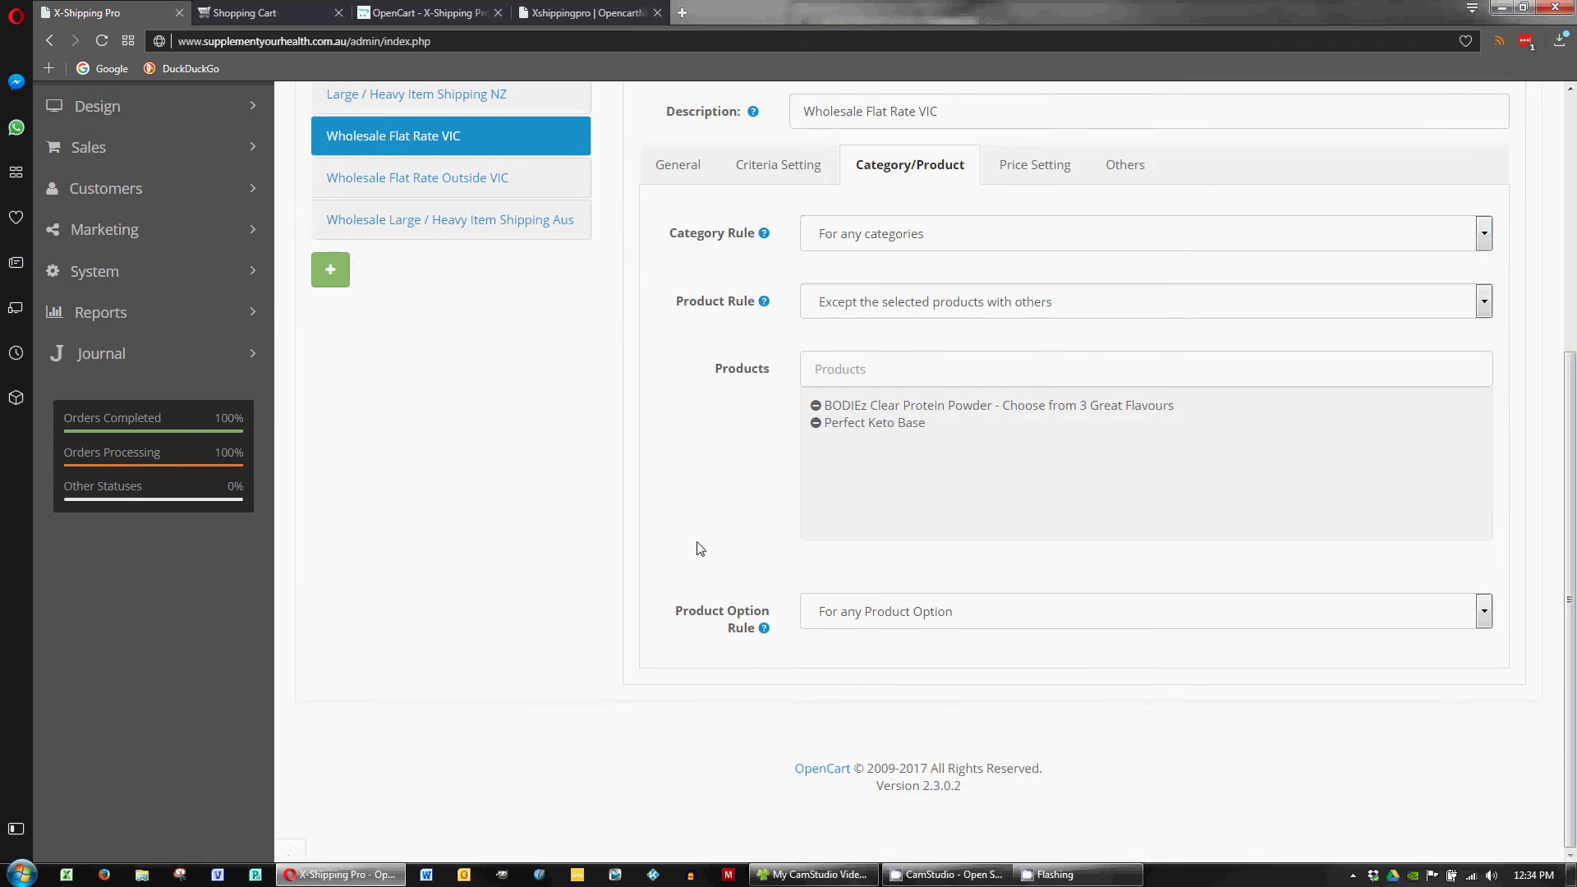
pyautogui.scroll(1, 721, 524)
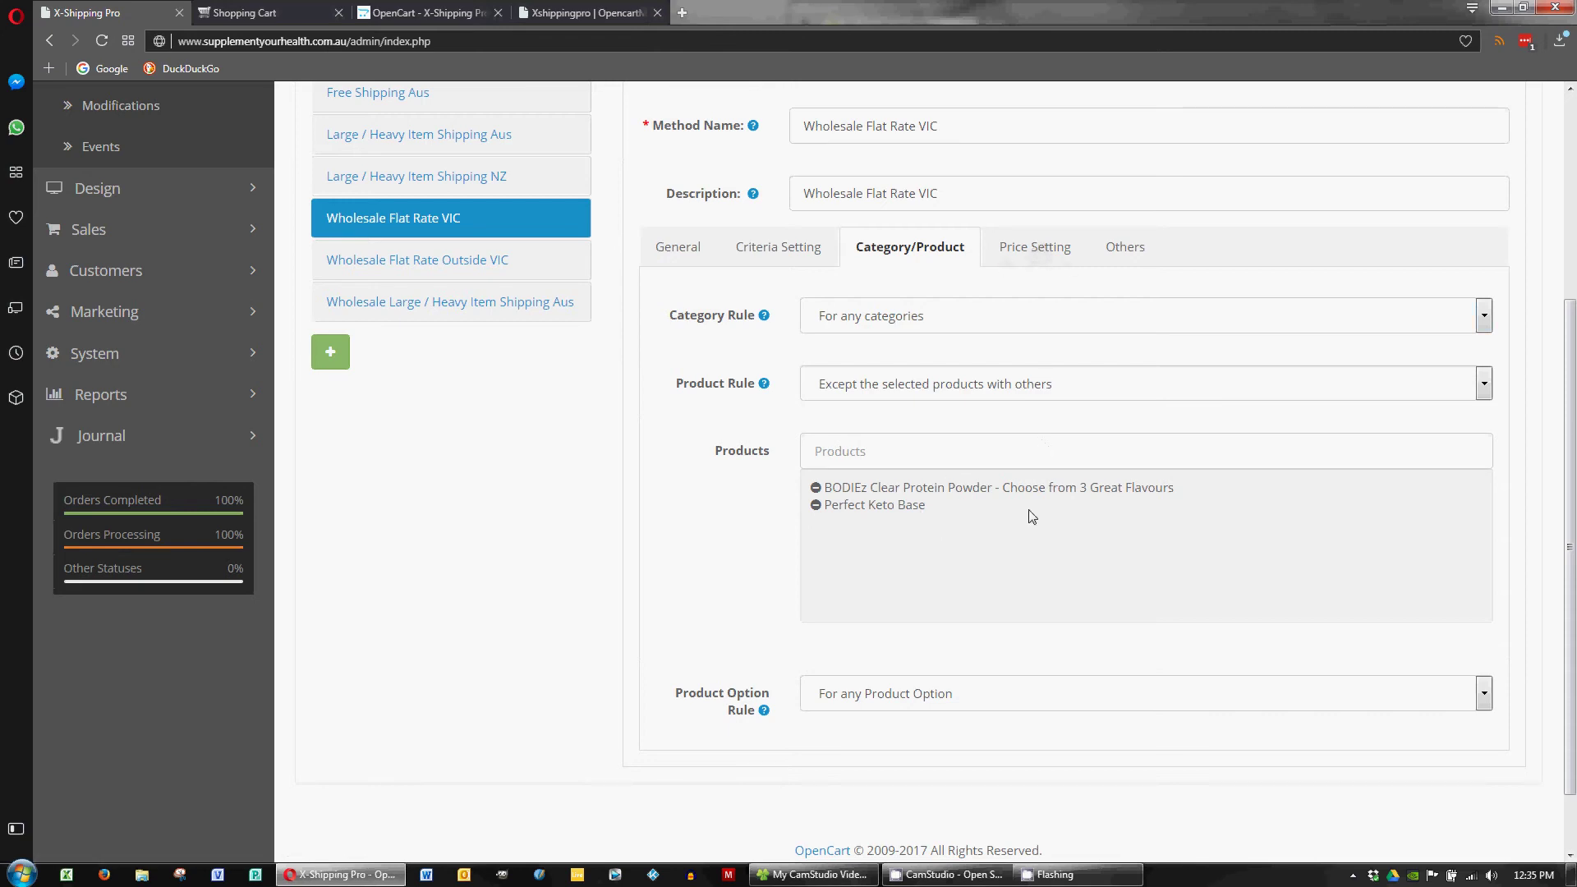
# Confirm the VIC flat cost of 20, then its conditions: all seven days, time For Any.
pyautogui.click(1051, 248)
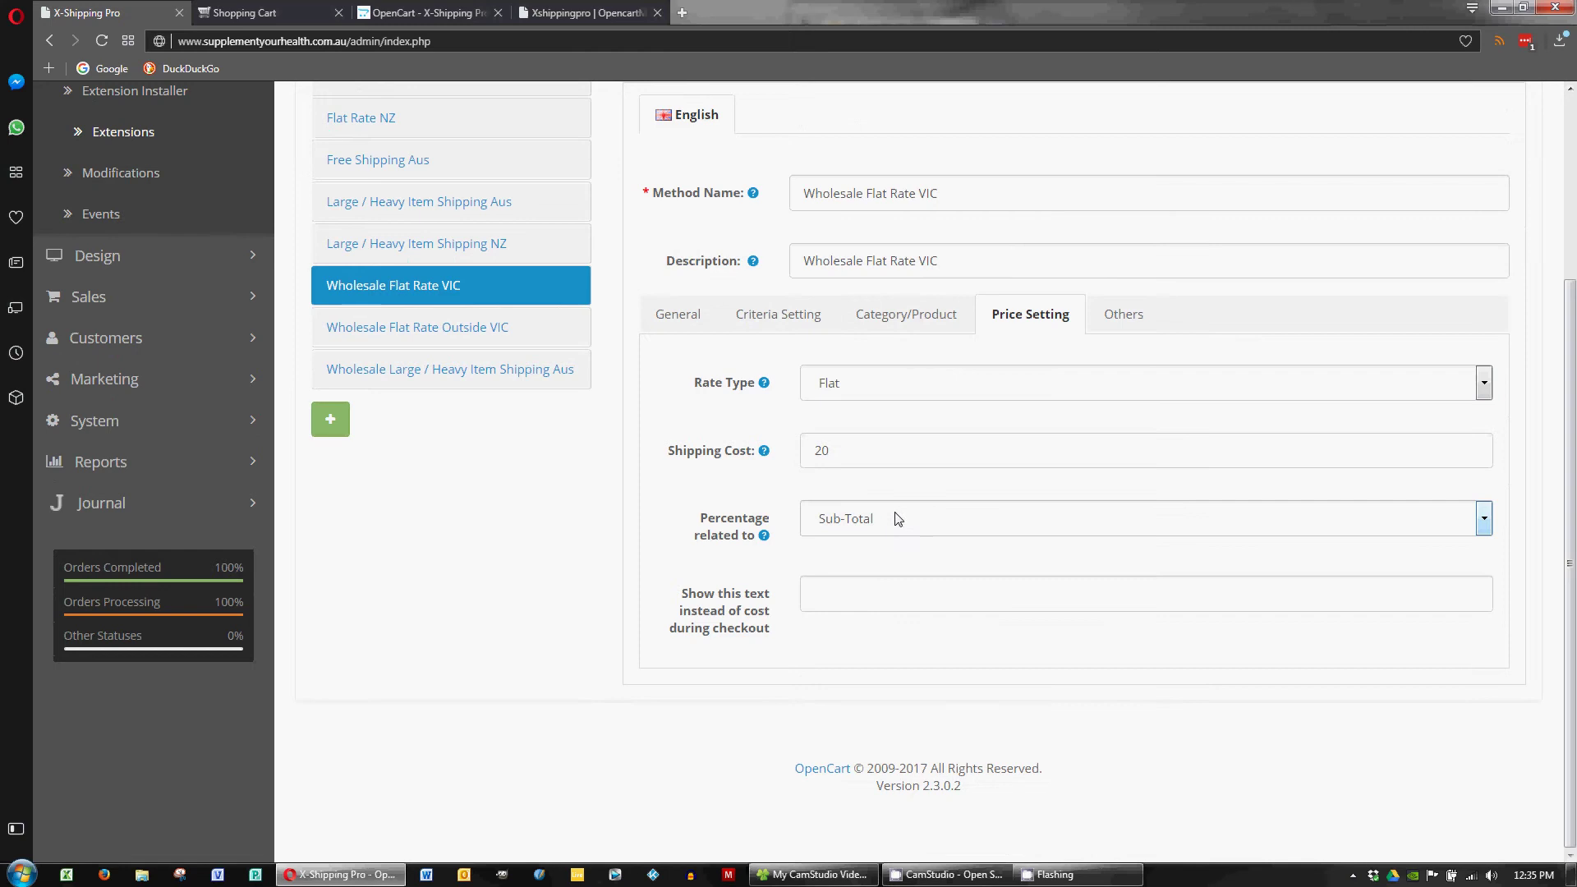
pyautogui.click(1129, 320)
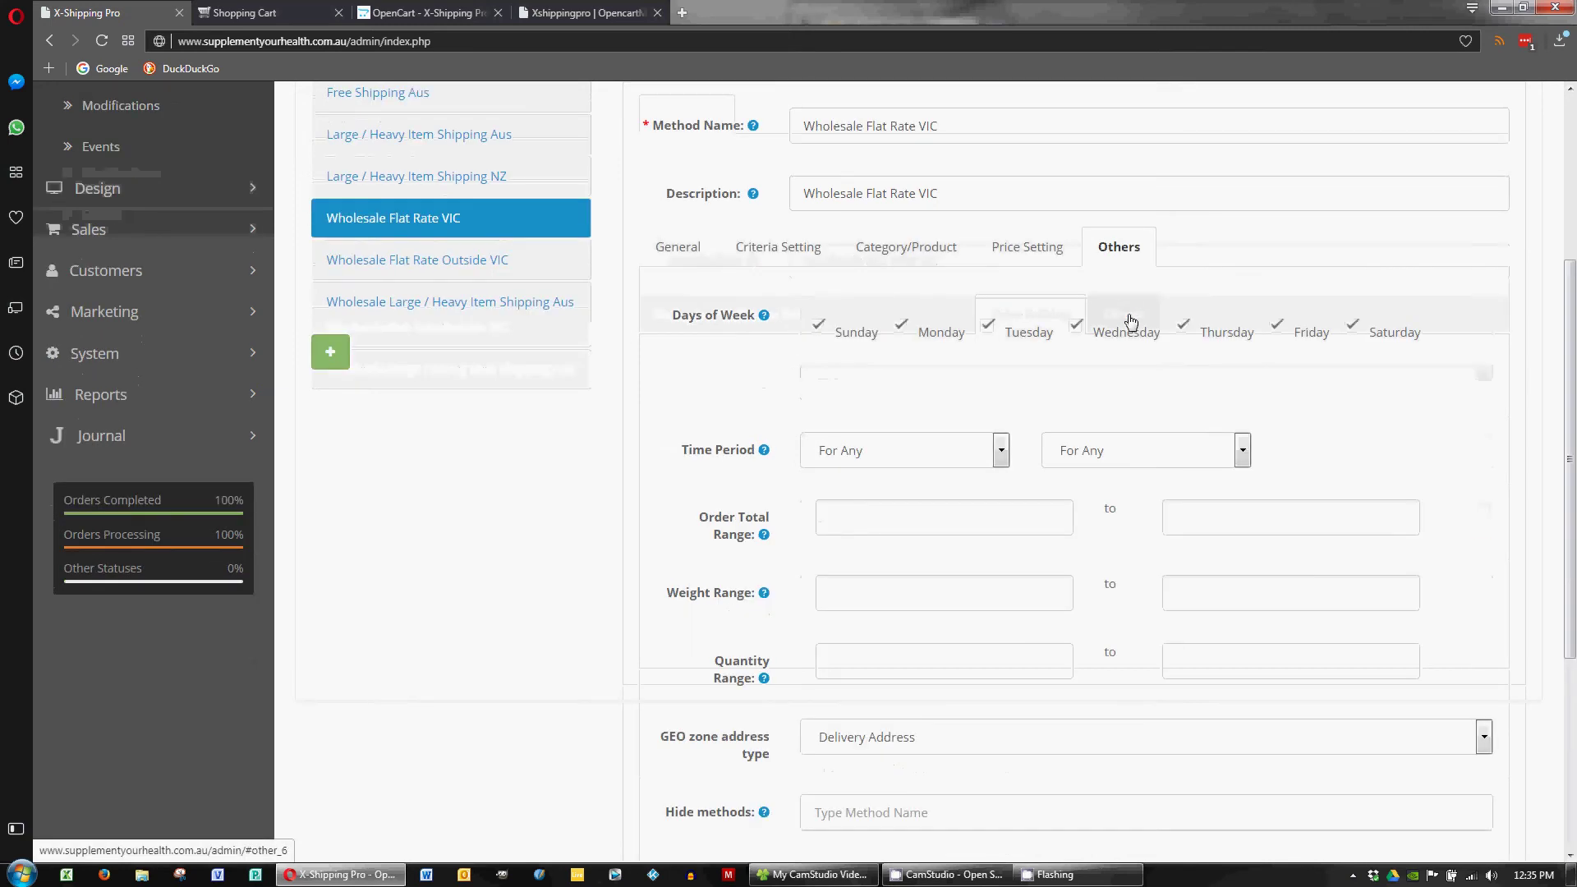
pyautogui.scroll(-3, 1052, 495)
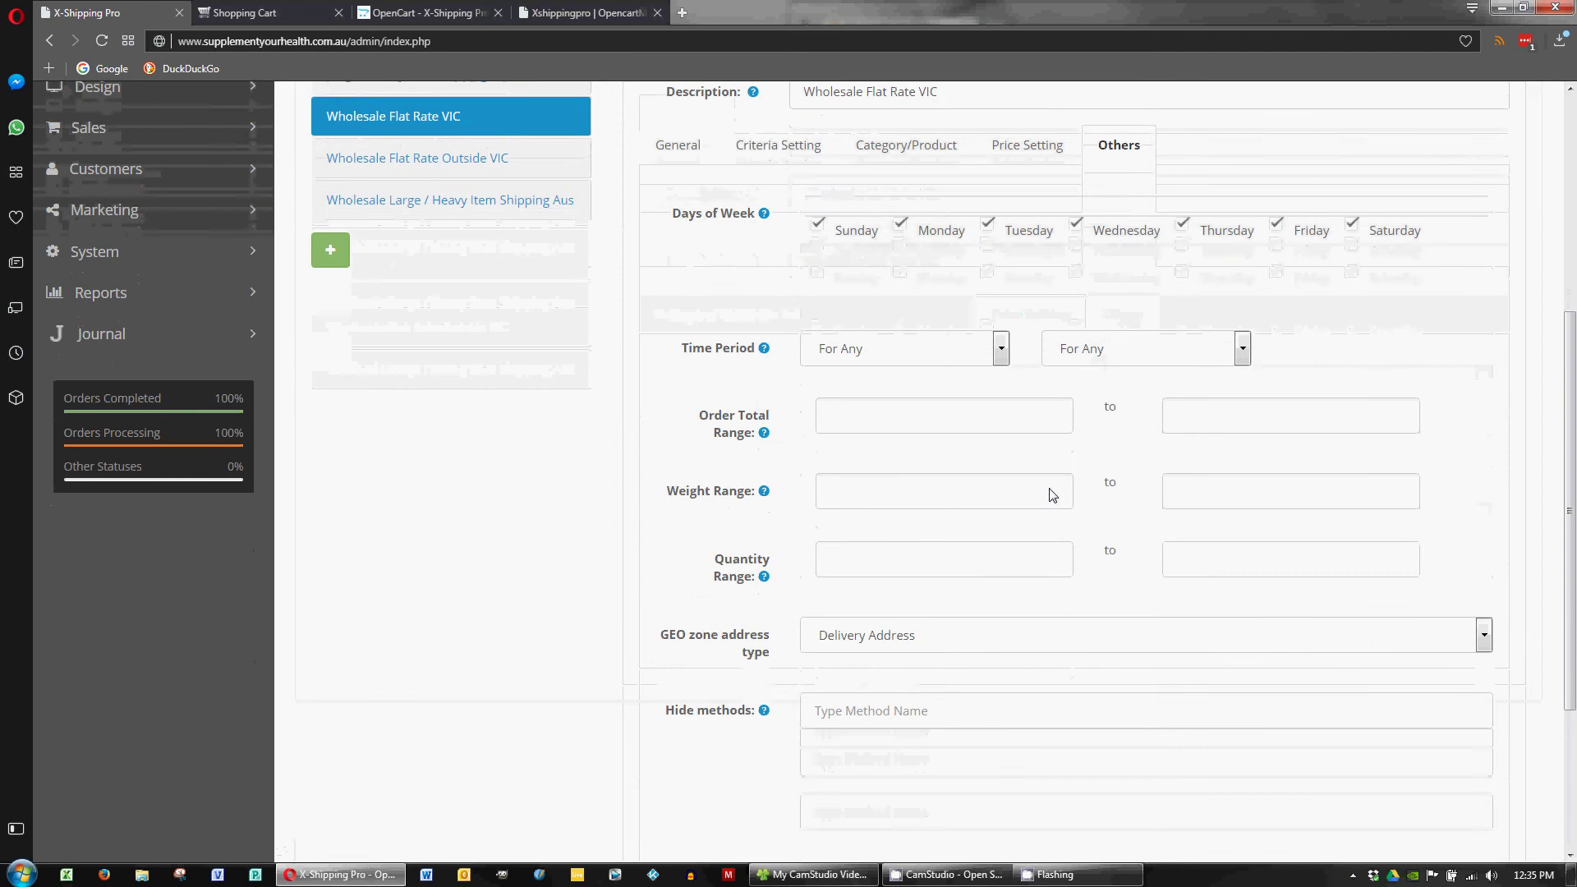
pyautogui.scroll(1, 1109, 491)
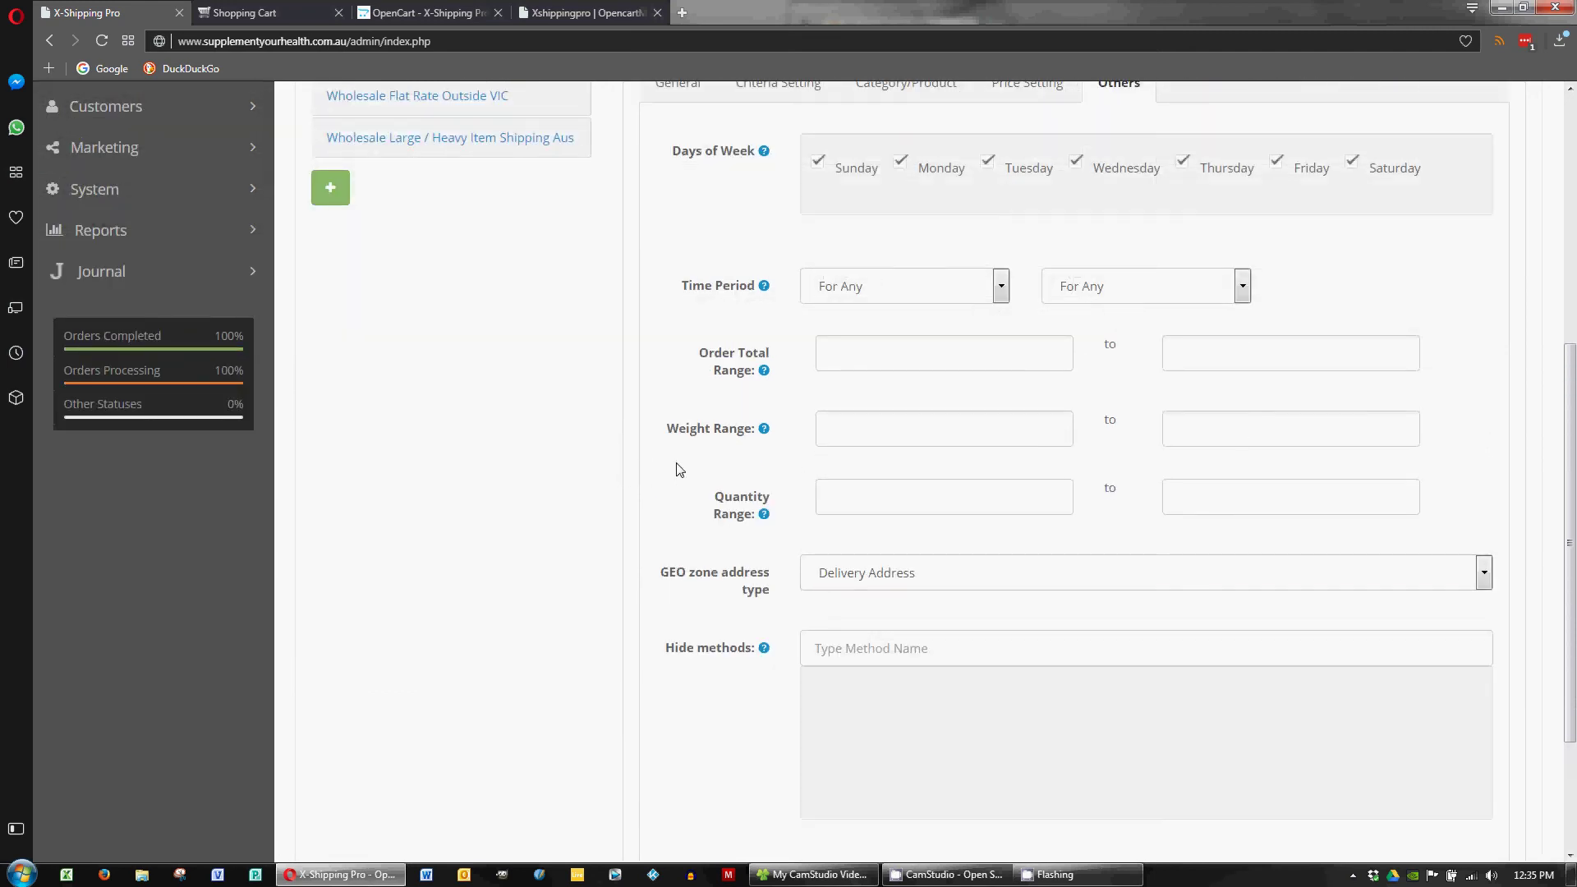
pyautogui.scroll(2, 679, 469)
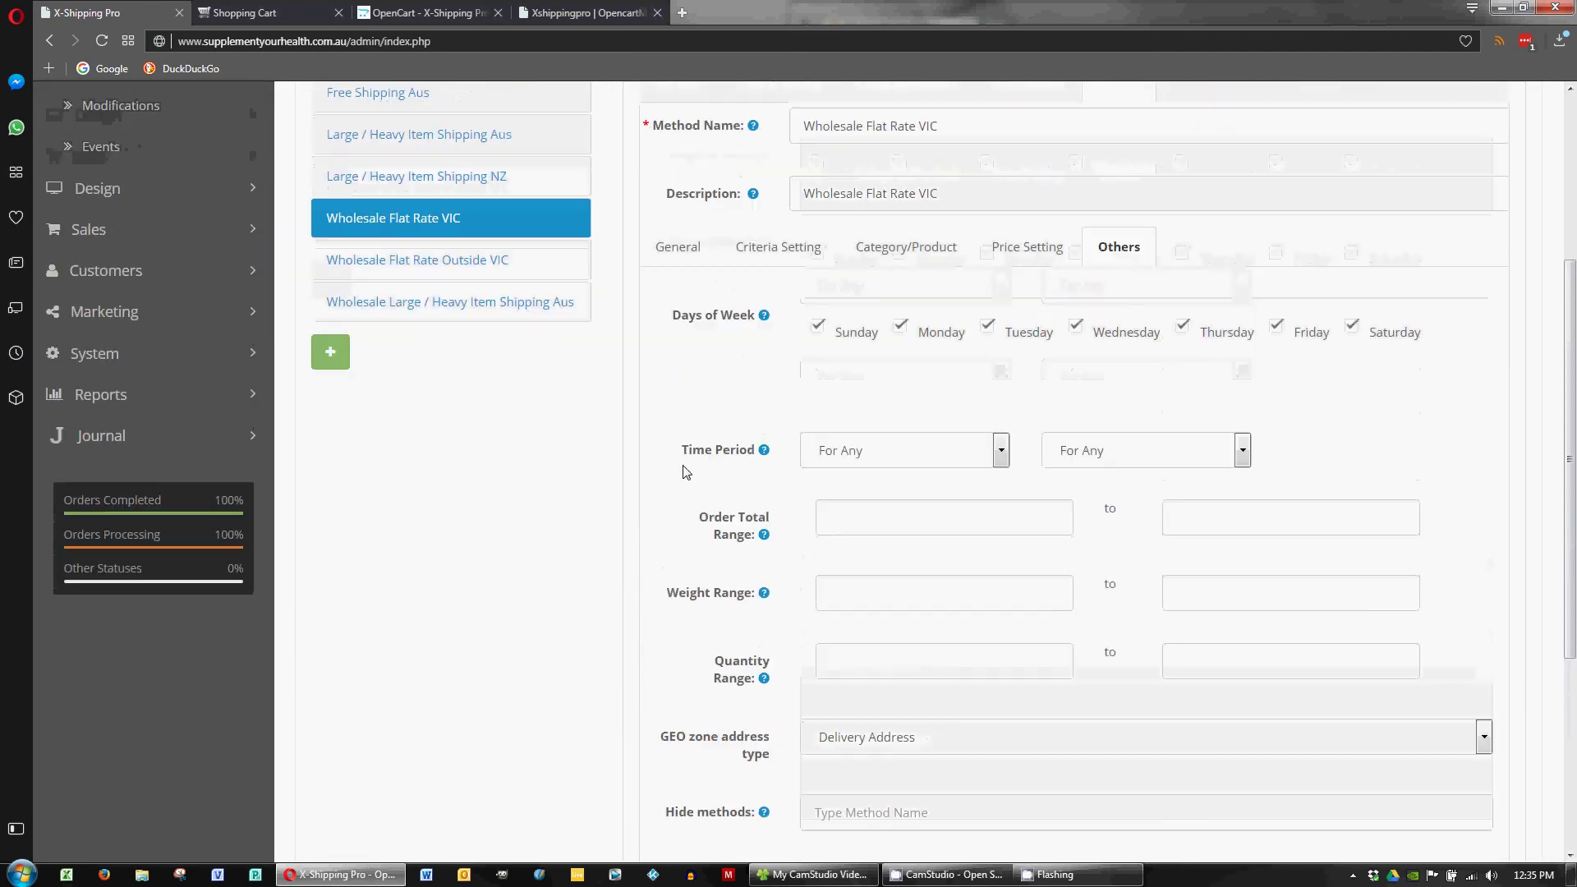
# Open Wholesale Flat Rate Outside VIC and check its Australia - Except Vic zone and BODIEz/Perfect Keto Base exclusions.
pyautogui.click(482, 262)
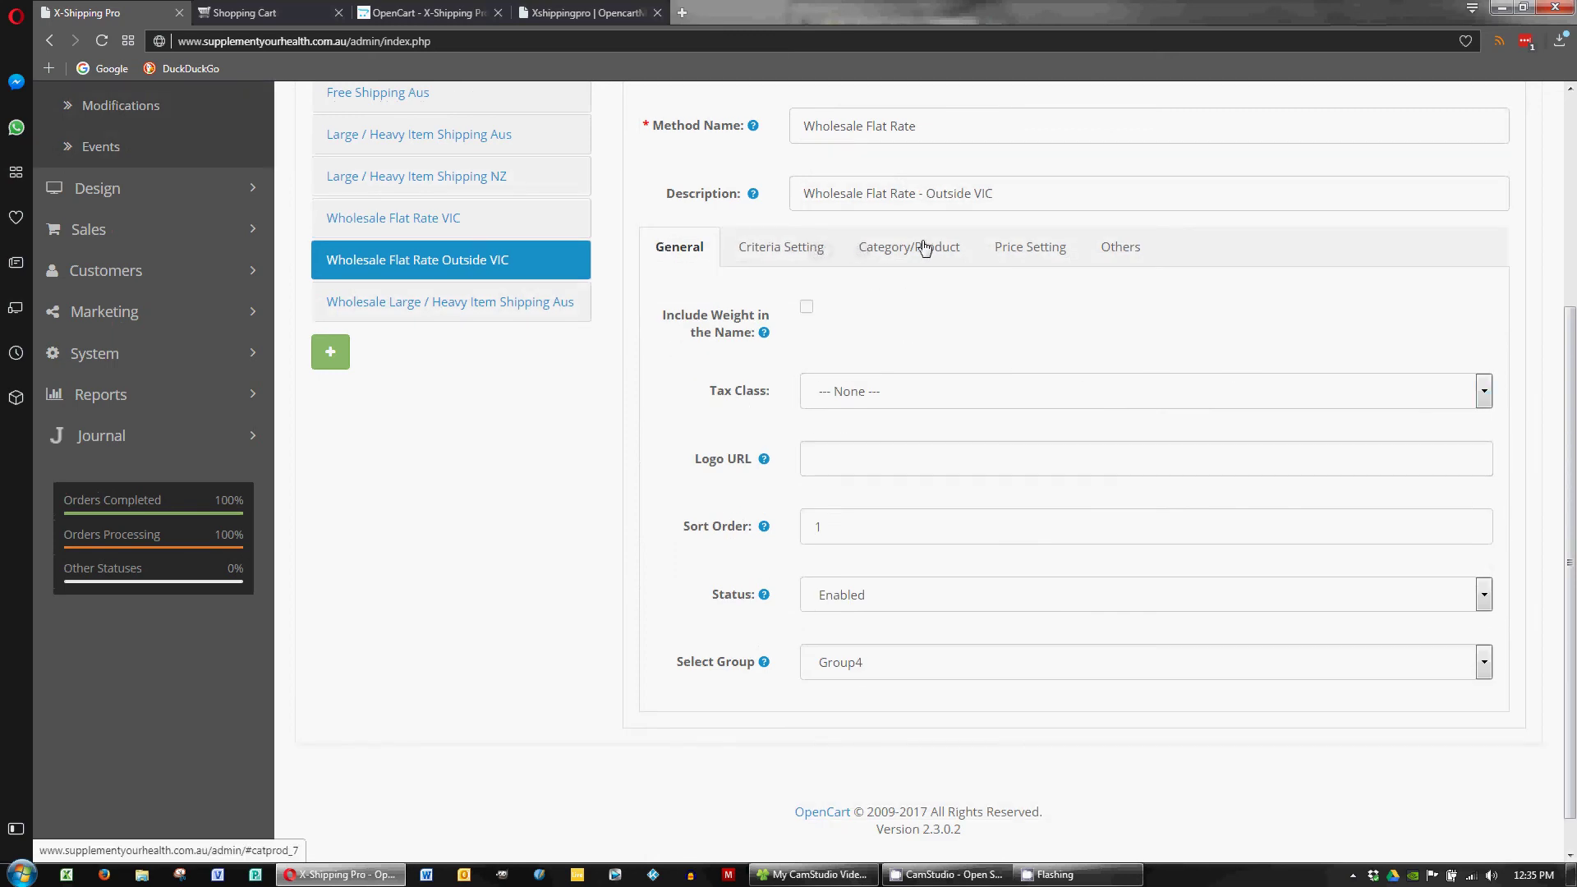
pyautogui.click(790, 247)
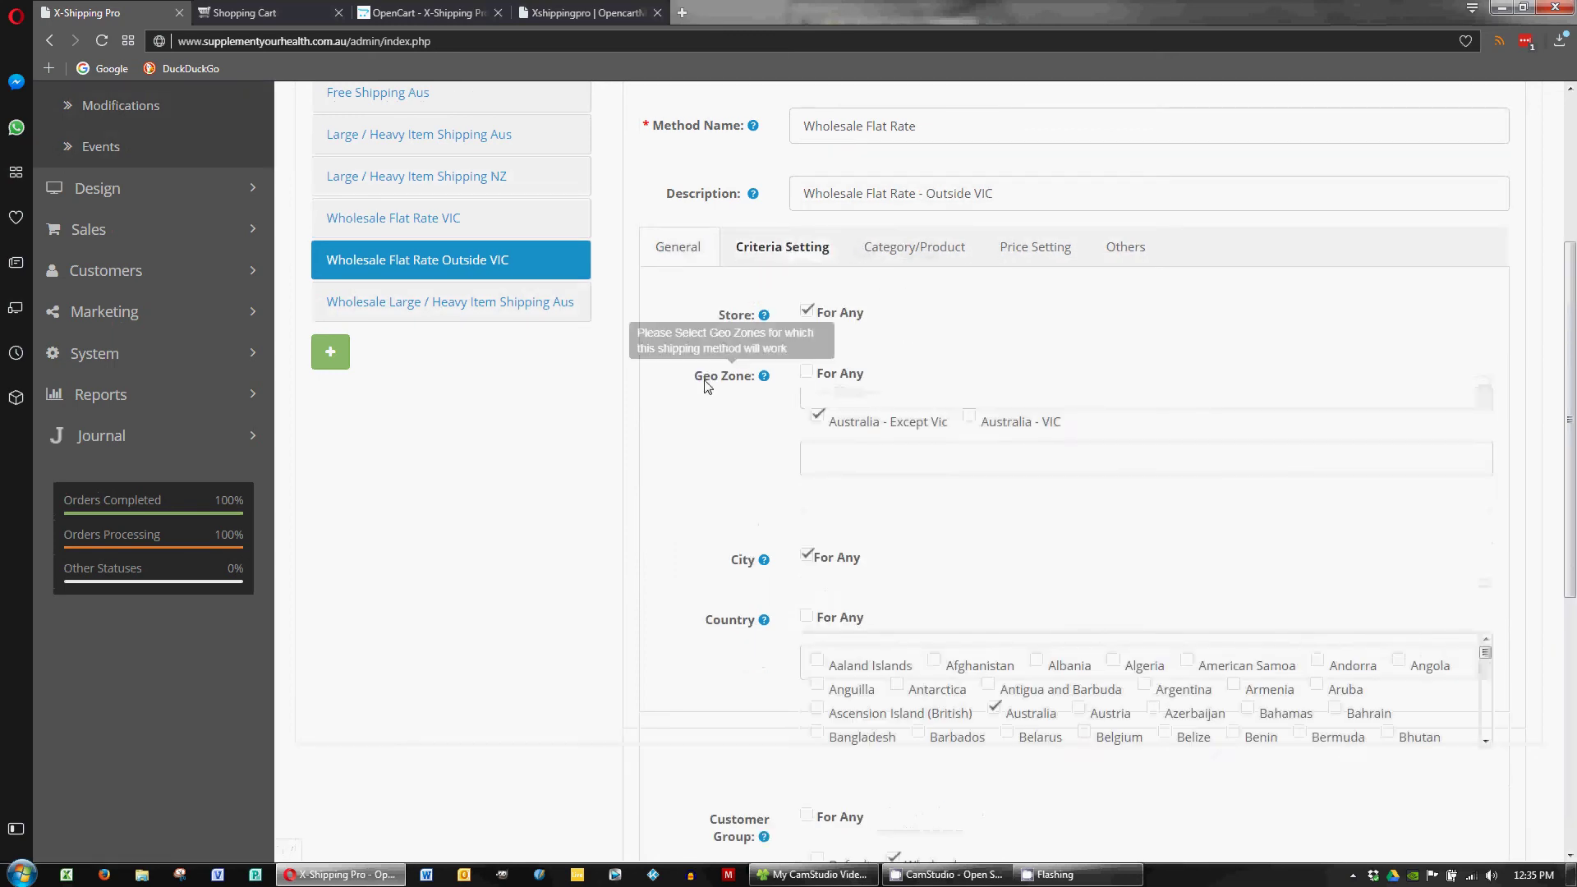
pyautogui.scroll(-2, 703, 382)
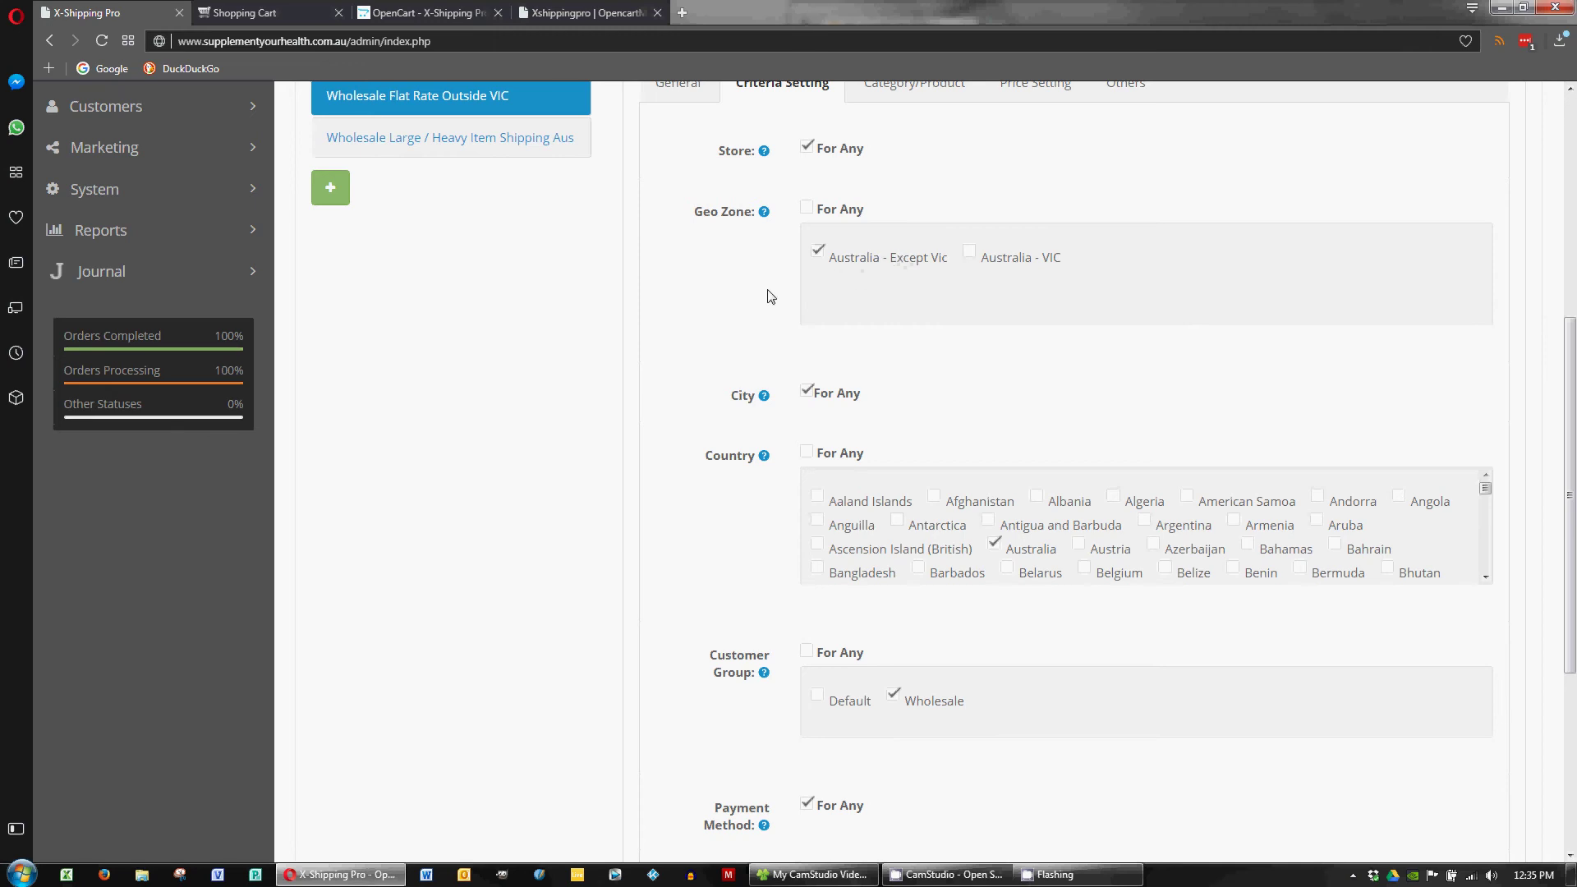
pyautogui.scroll(-1, 747, 304)
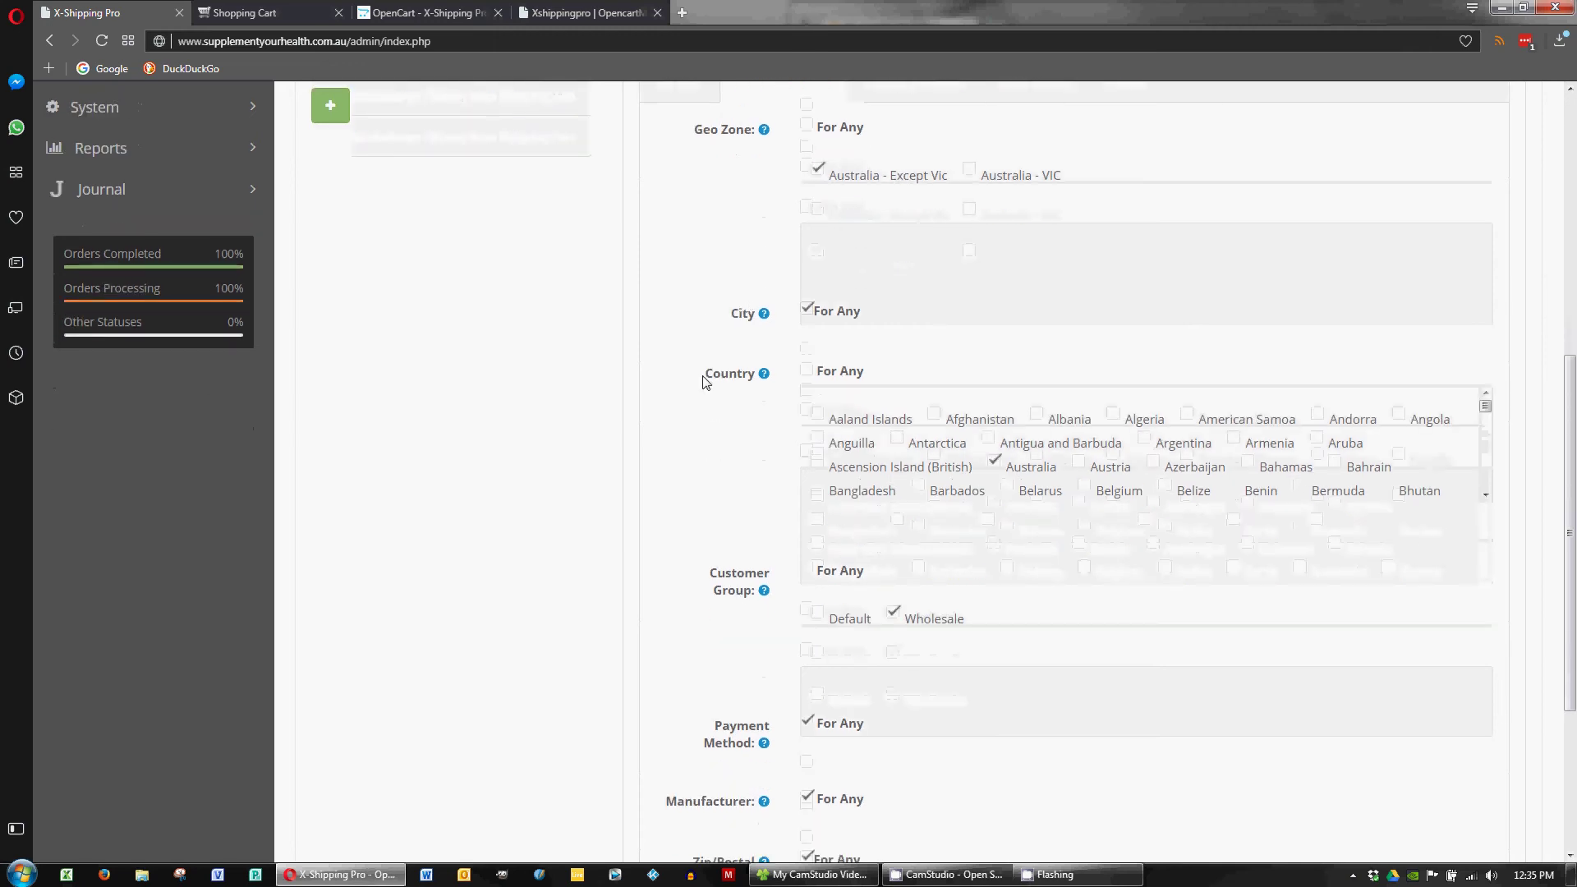
pyautogui.moveTo(707, 361)
pyautogui.scroll(1, 705, 363)
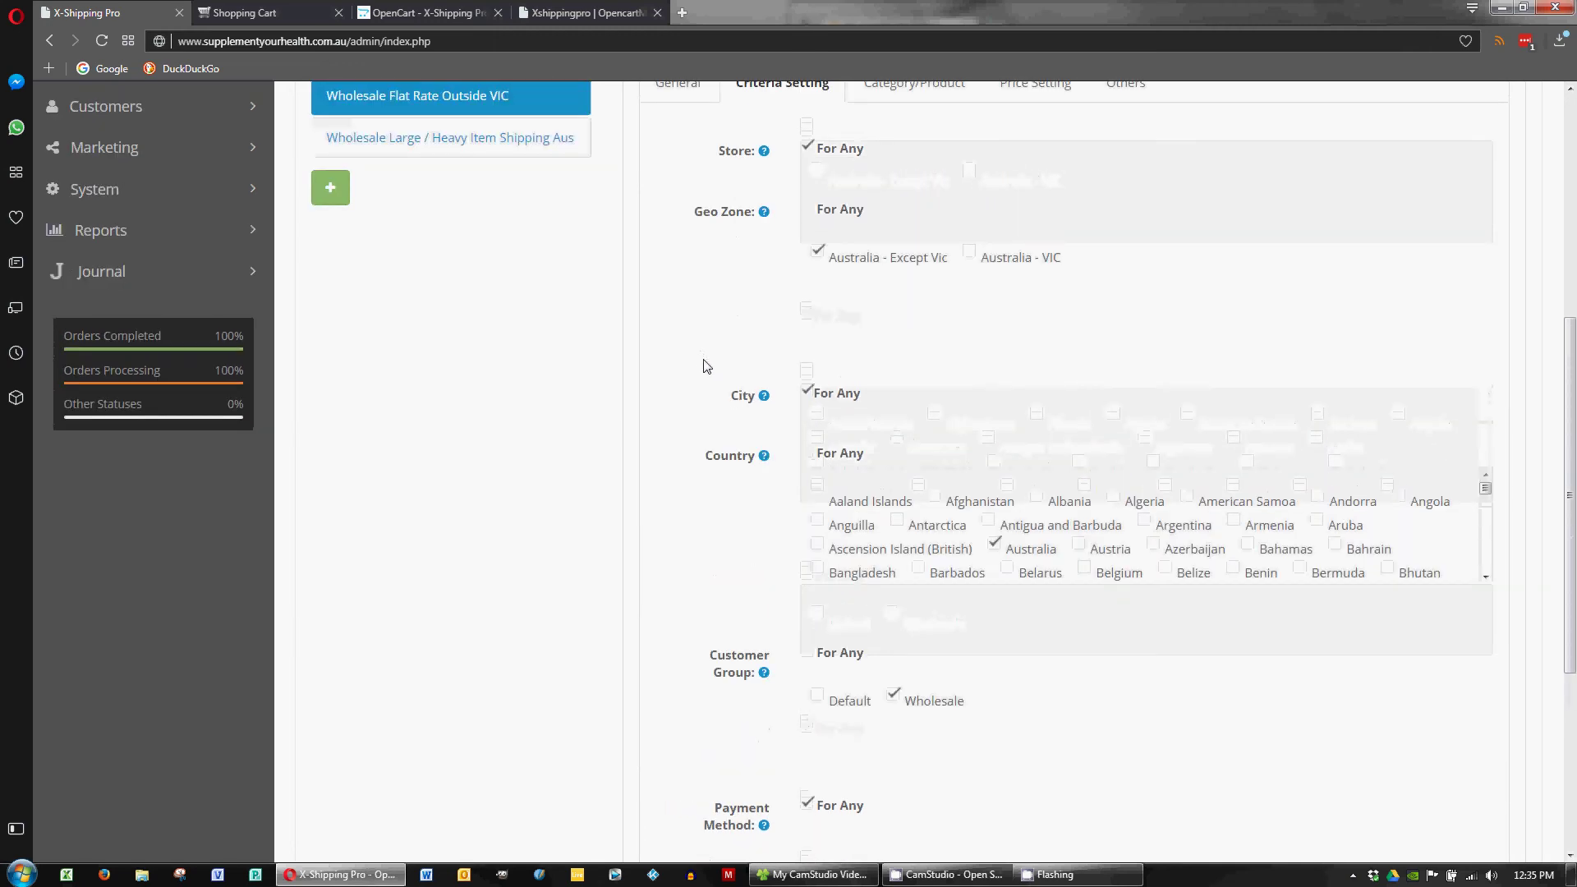
pyautogui.scroll(-2, 712, 372)
pyautogui.scroll(-1, 717, 380)
pyautogui.scroll(3, 739, 443)
pyautogui.scroll(2, 863, 305)
pyautogui.click(928, 259)
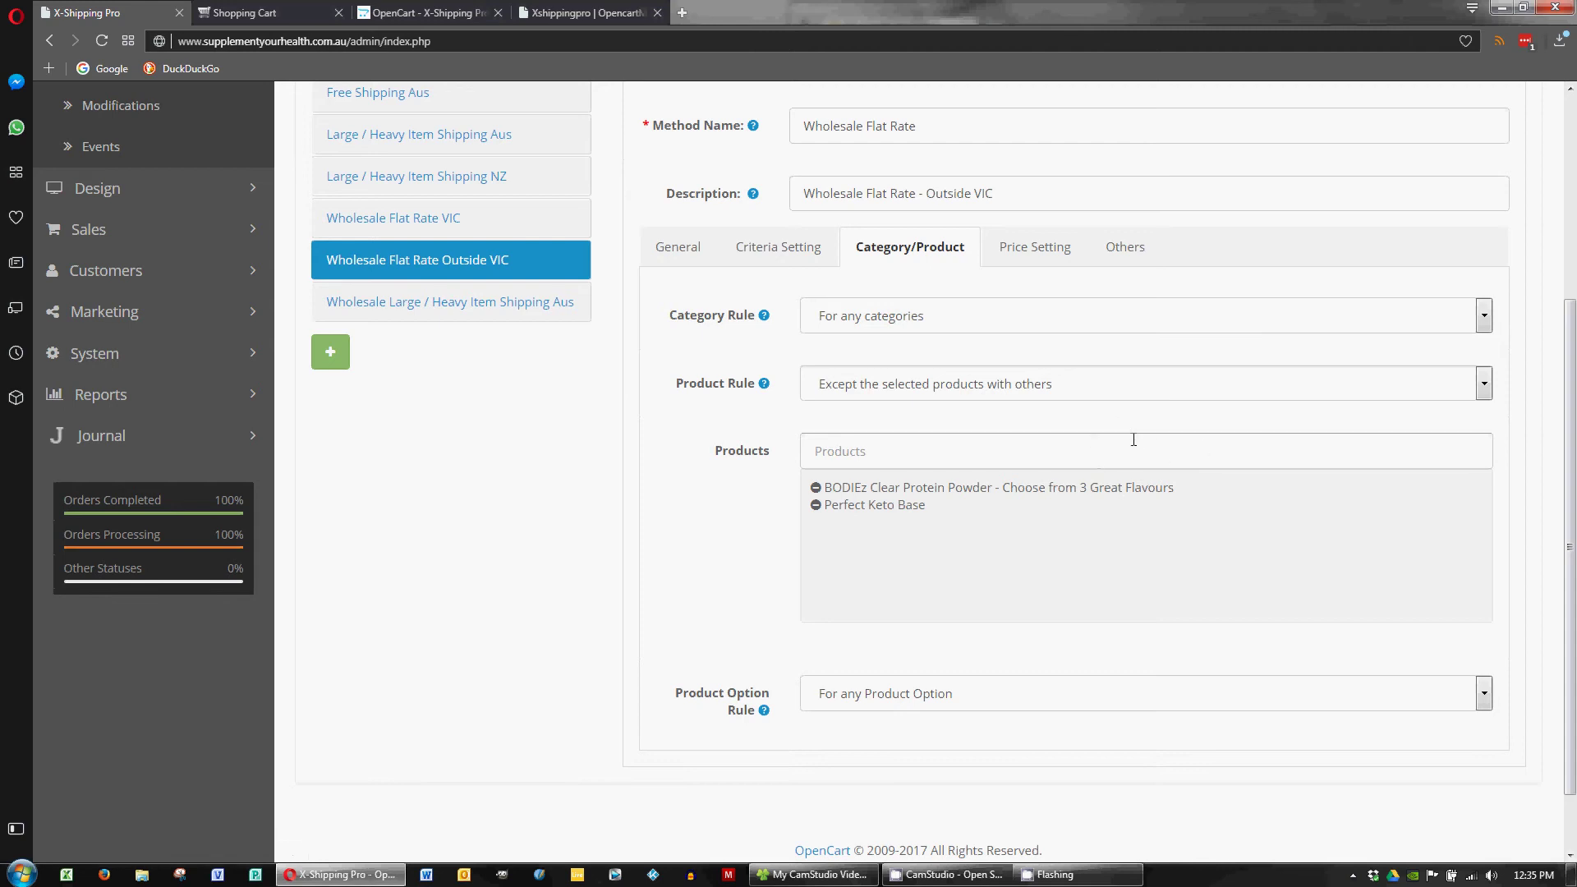
# Check the Outside VIC shipping cost and its conditions: all seven days, time For Any.
pyautogui.click(1043, 248)
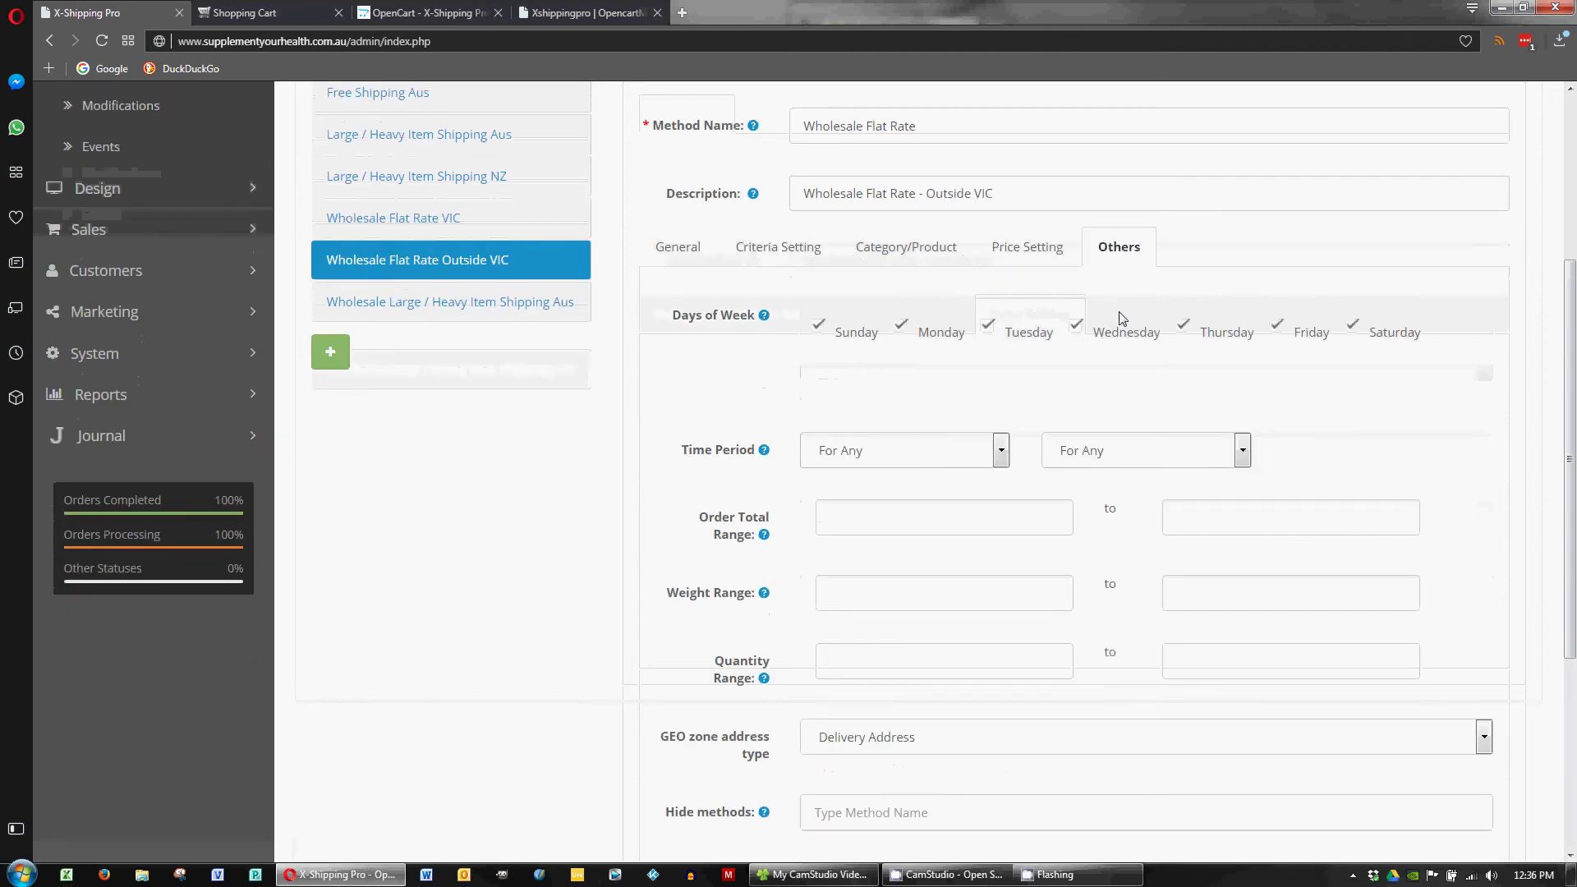
pyautogui.scroll(-1, 1026, 438)
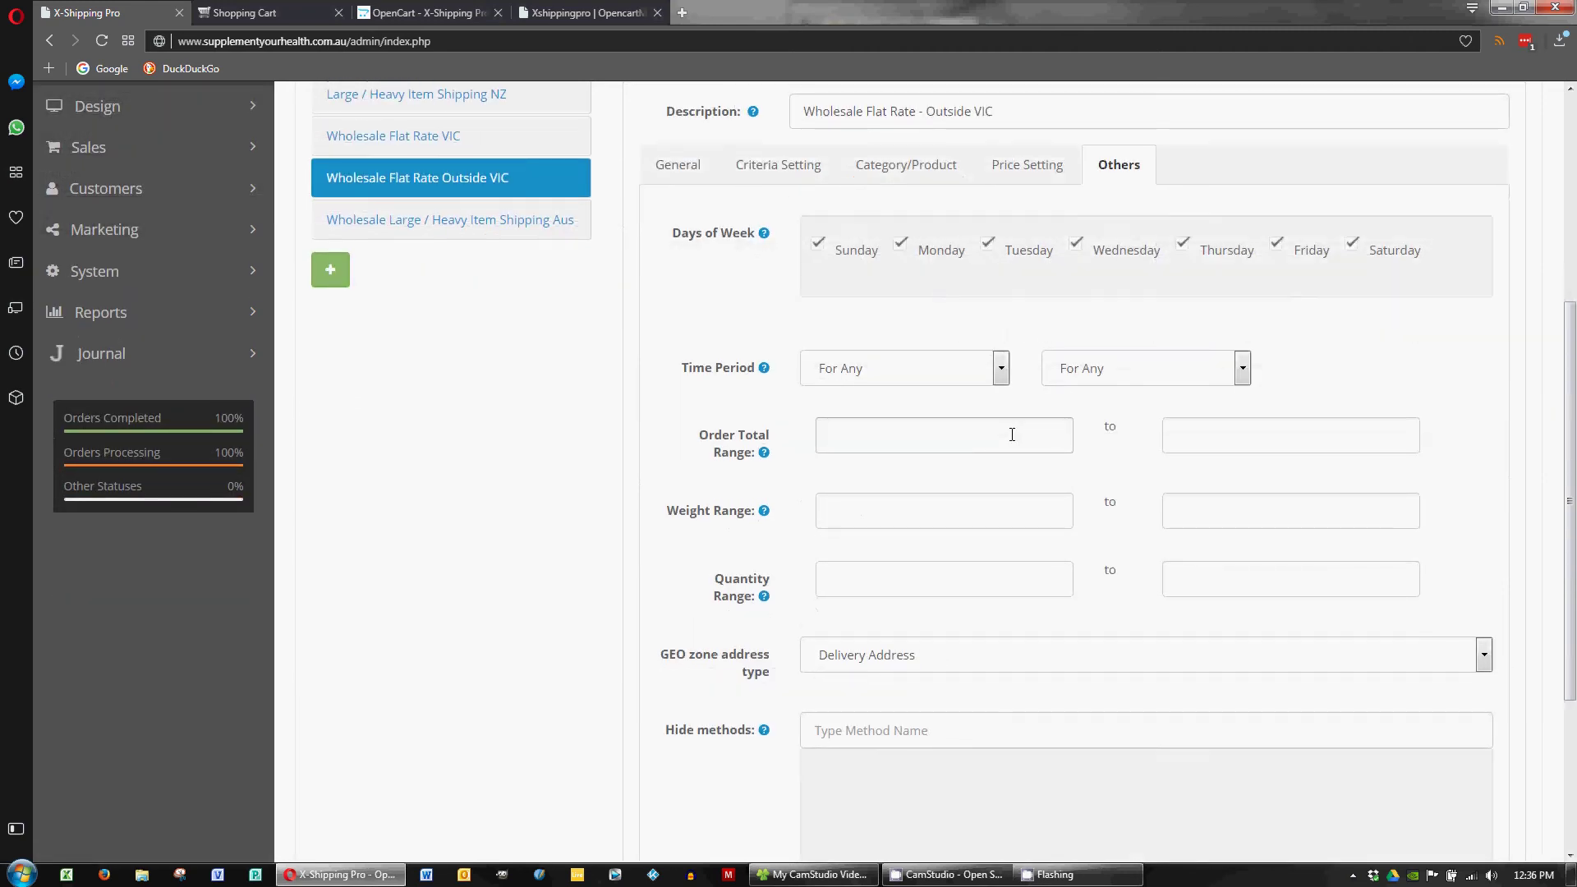
pyautogui.scroll(2, 997, 436)
pyautogui.scroll(1, 639, 541)
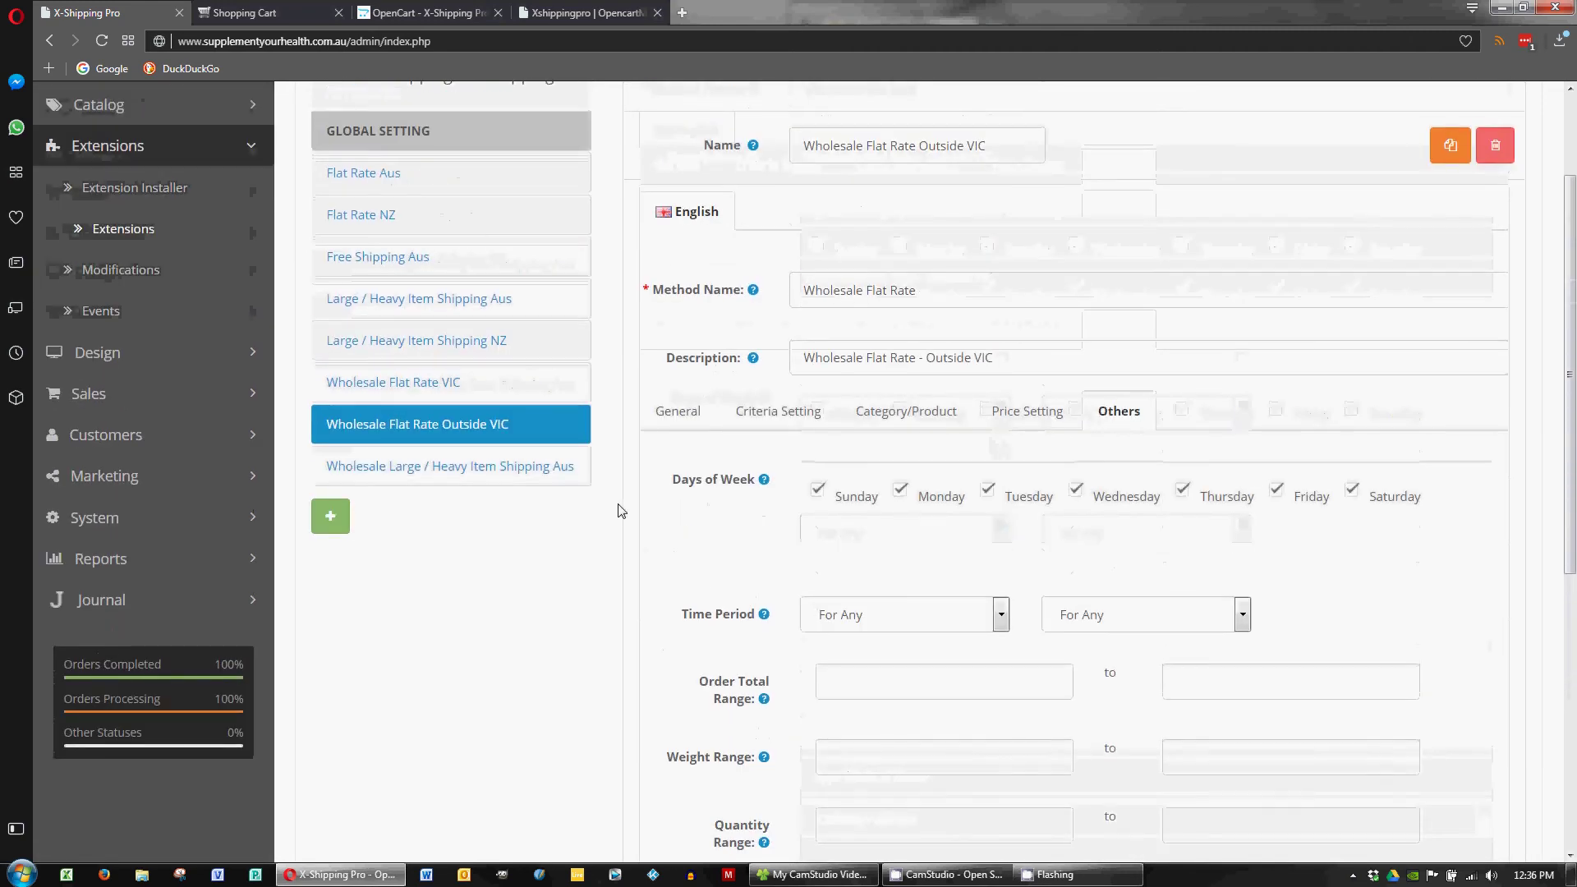
pyautogui.scroll(1, 707, 552)
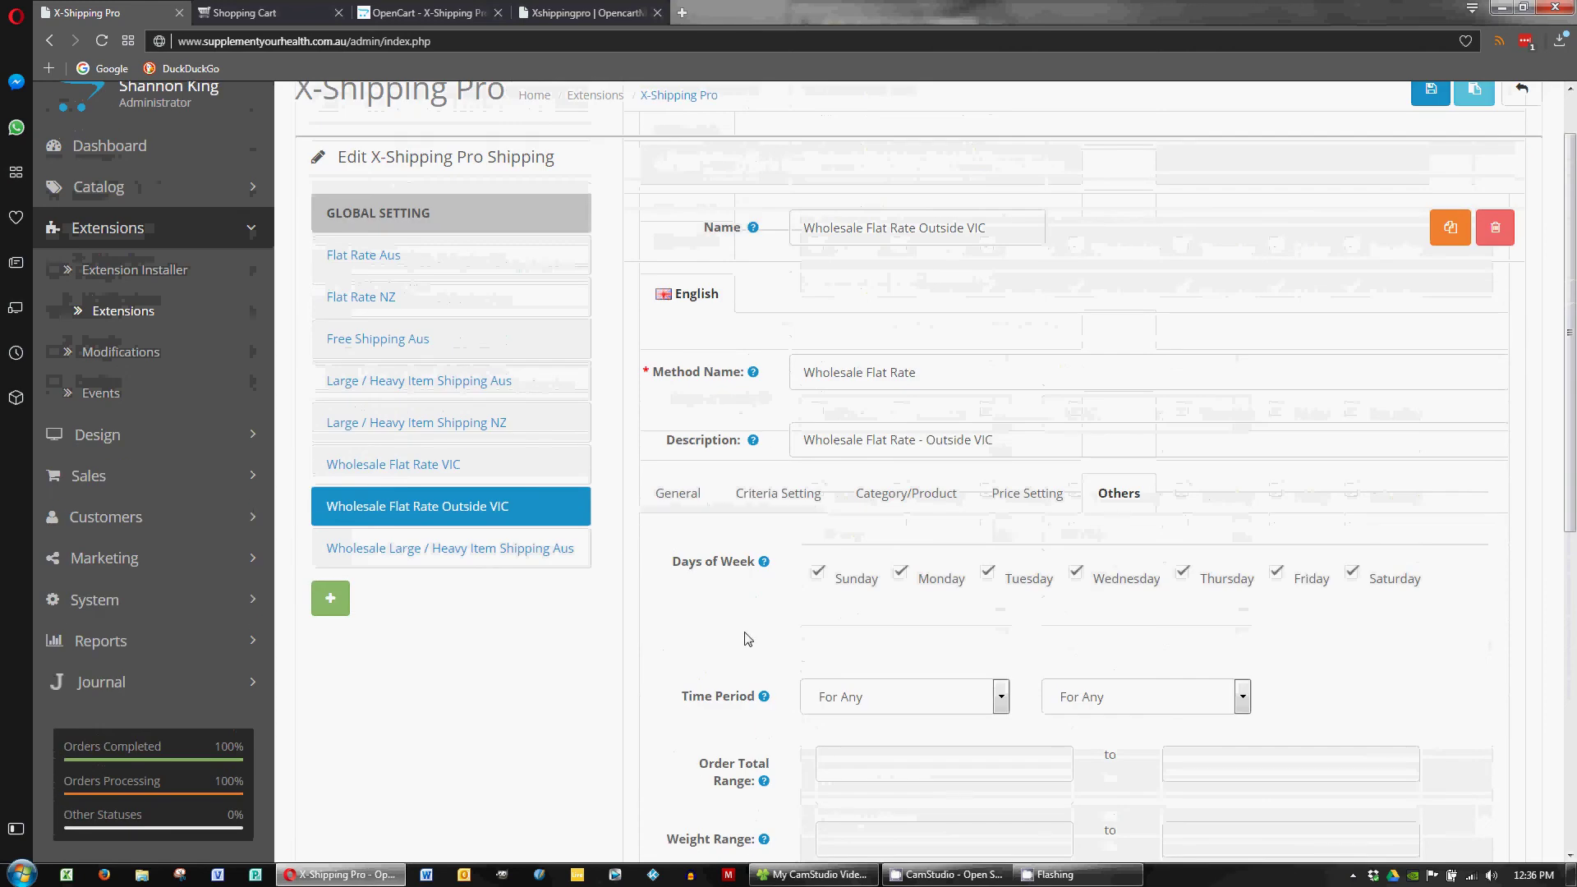
# Open Wholesale Large / Heavy Item Shipping Aus and untick Australia from its allowed countries.
pyautogui.click(470, 561)
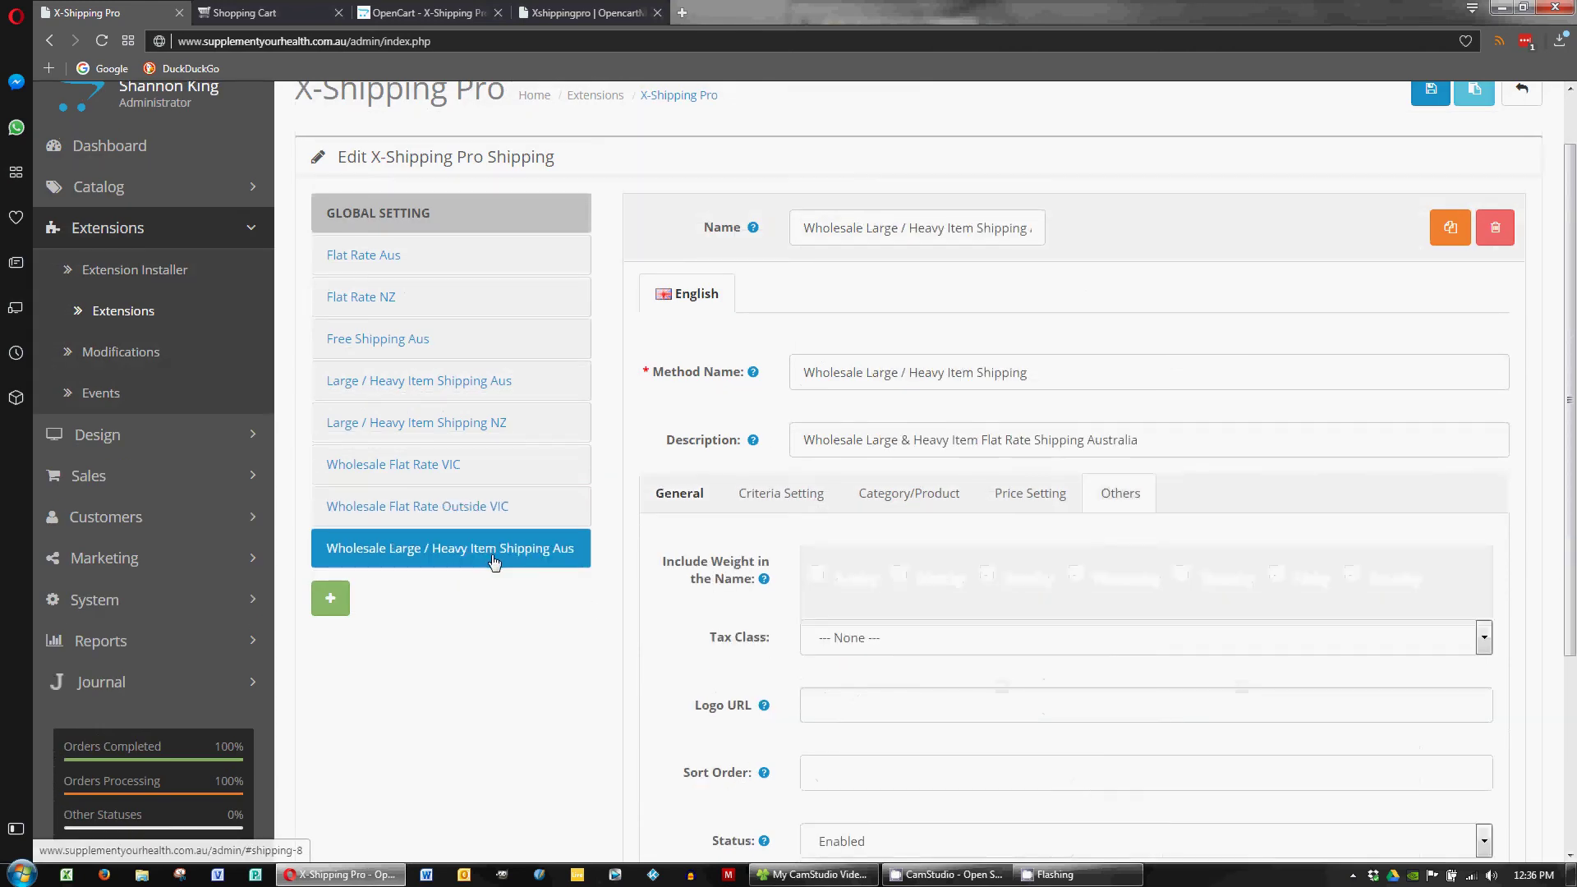
pyautogui.scroll(-3, 639, 605)
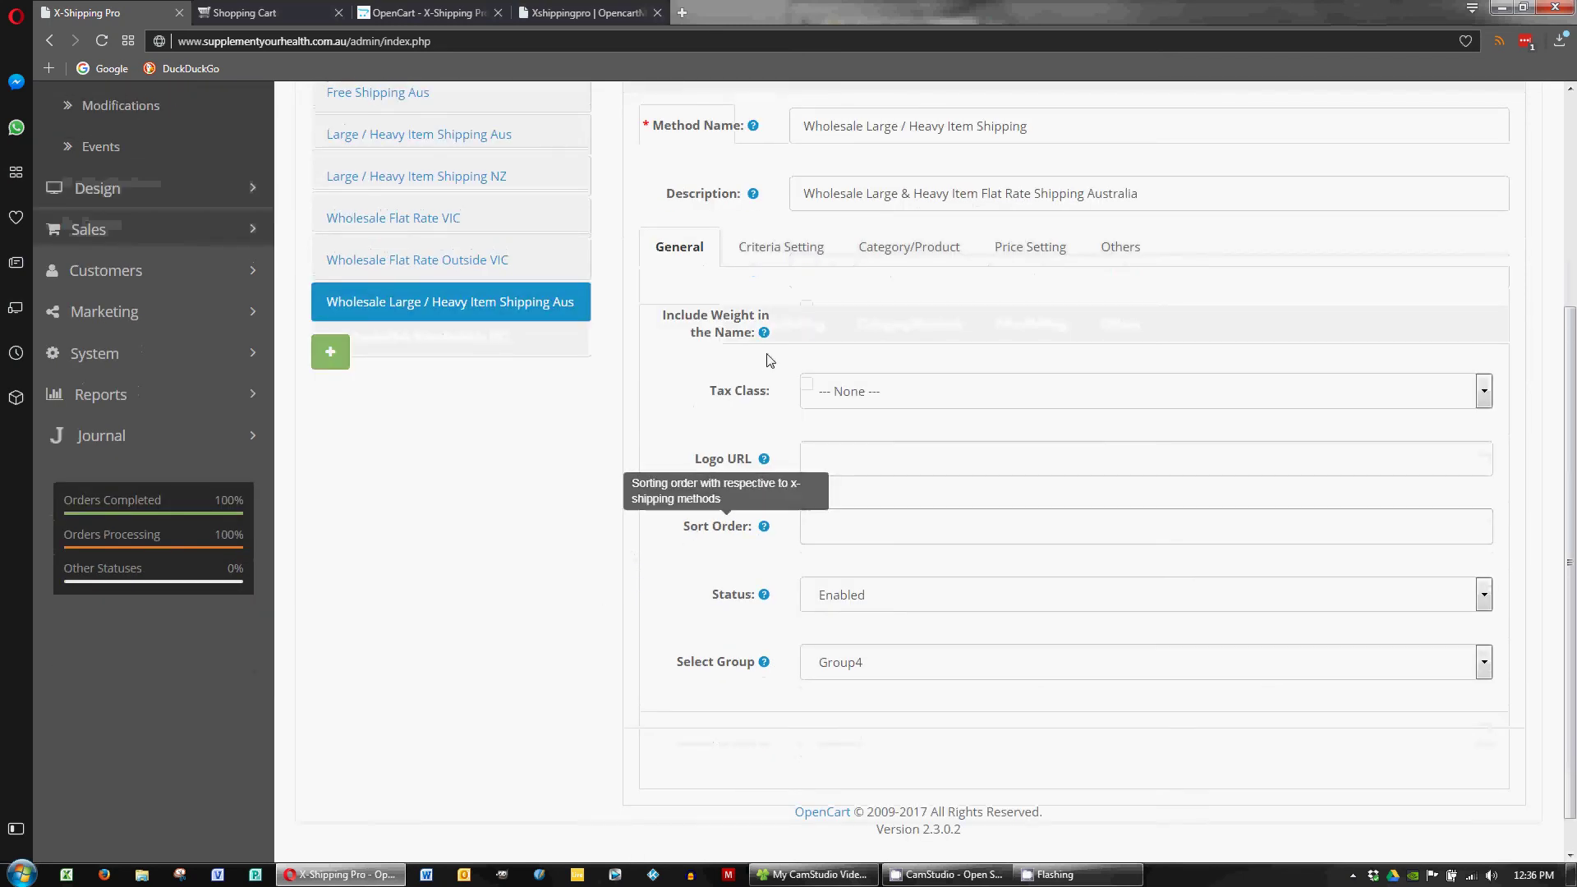
pyautogui.click(792, 260)
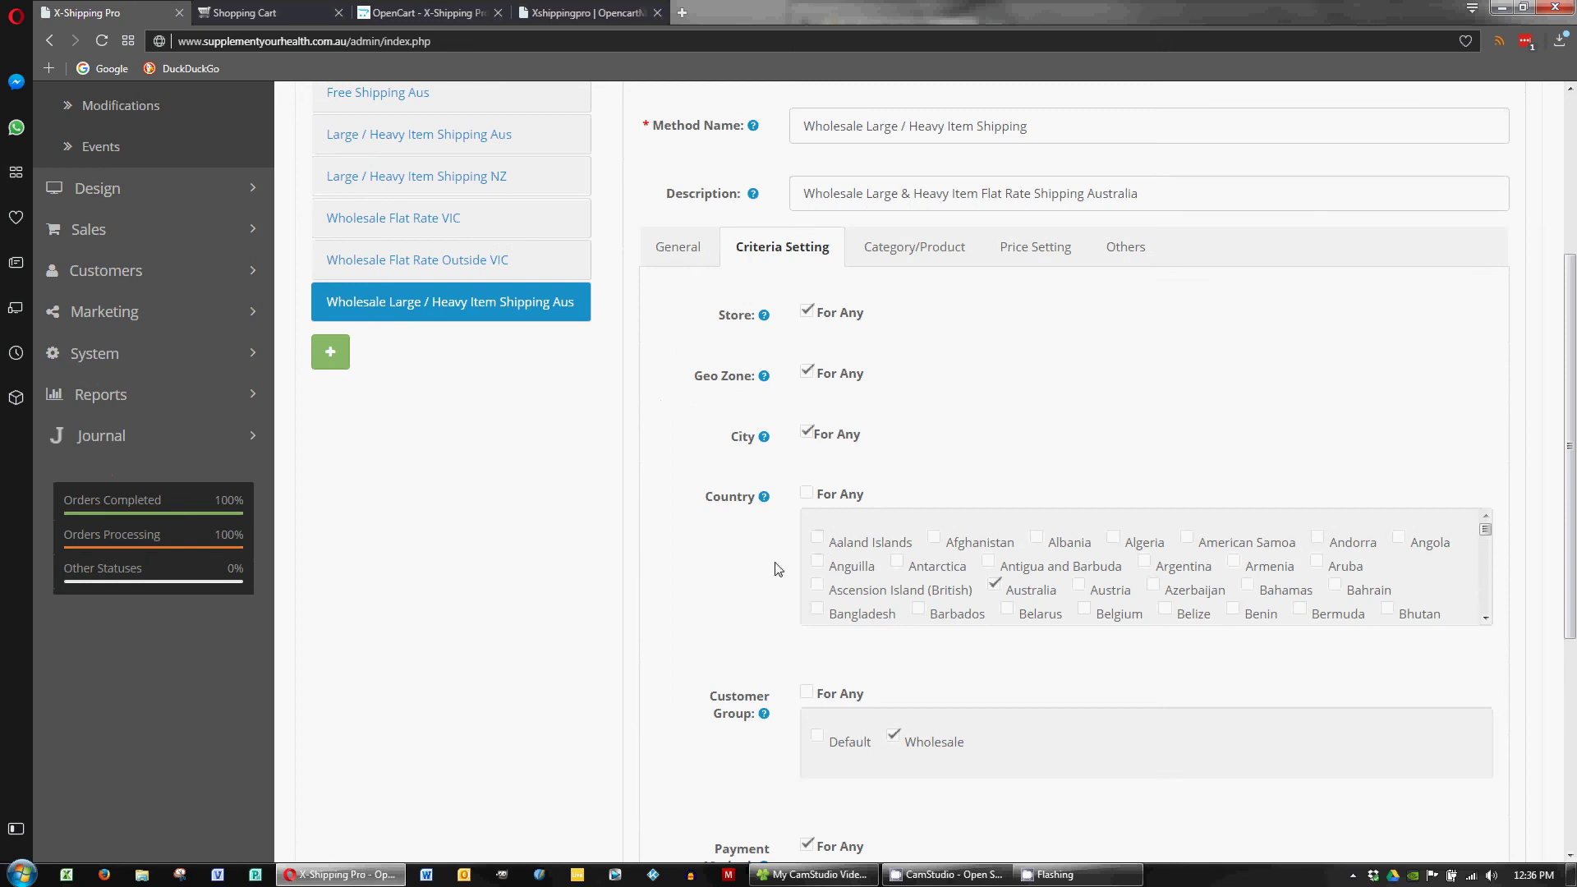
pyautogui.scroll(-1, 723, 572)
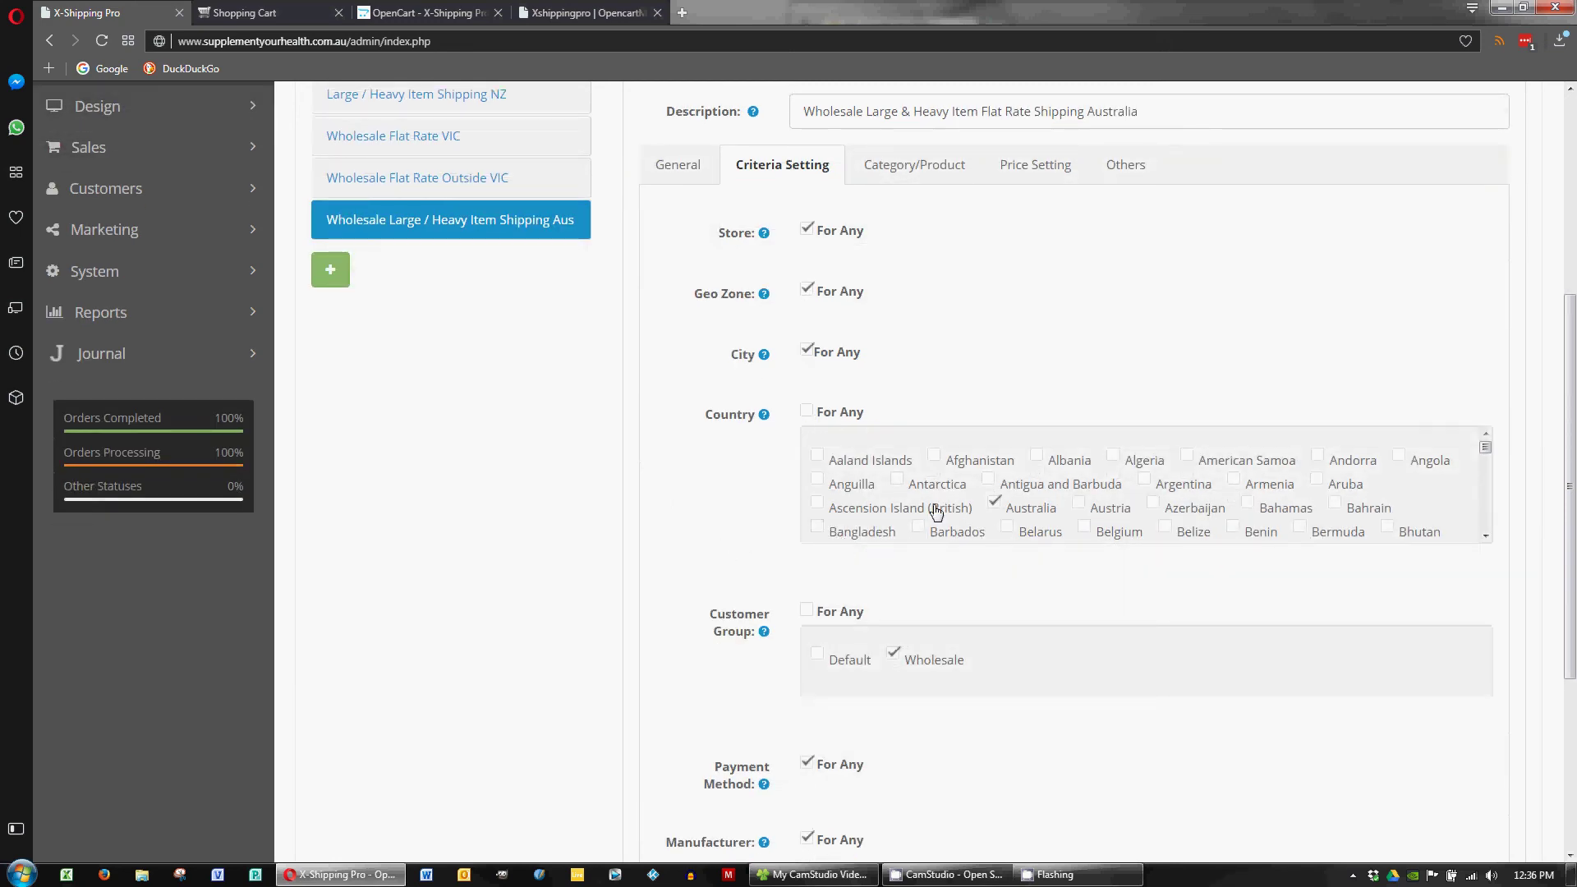
pyautogui.click(996, 503)
# Review its product rules, which apply to BODIEz and Perfect Keto Base products.
pyautogui.scroll(-1, 998, 506)
pyautogui.scroll(-1, 997, 606)
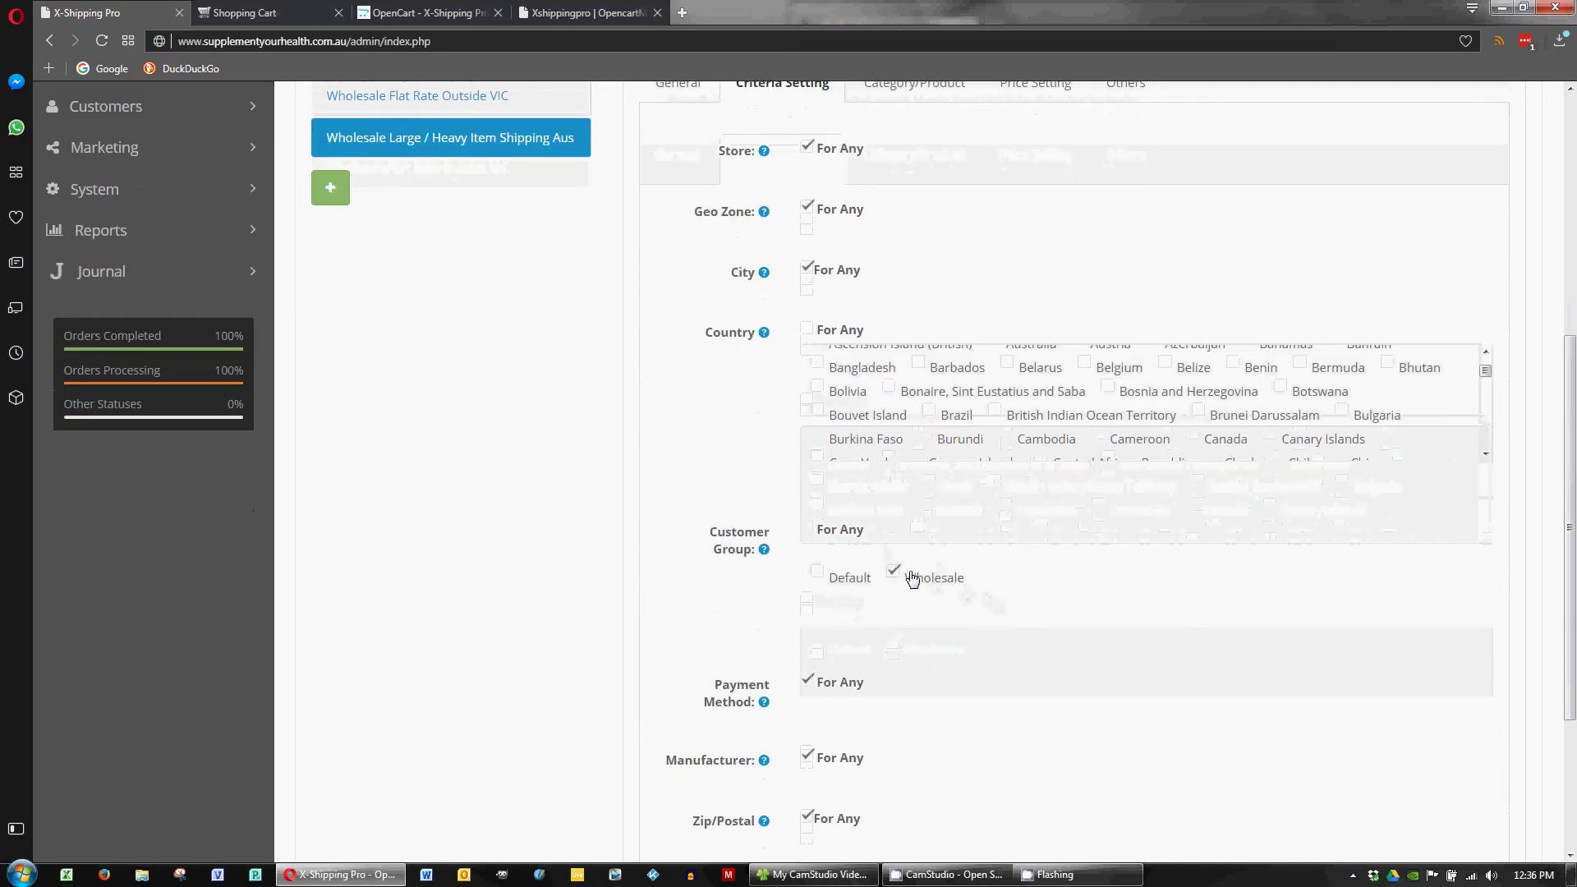
pyautogui.scroll(2, 914, 583)
pyautogui.click(927, 257)
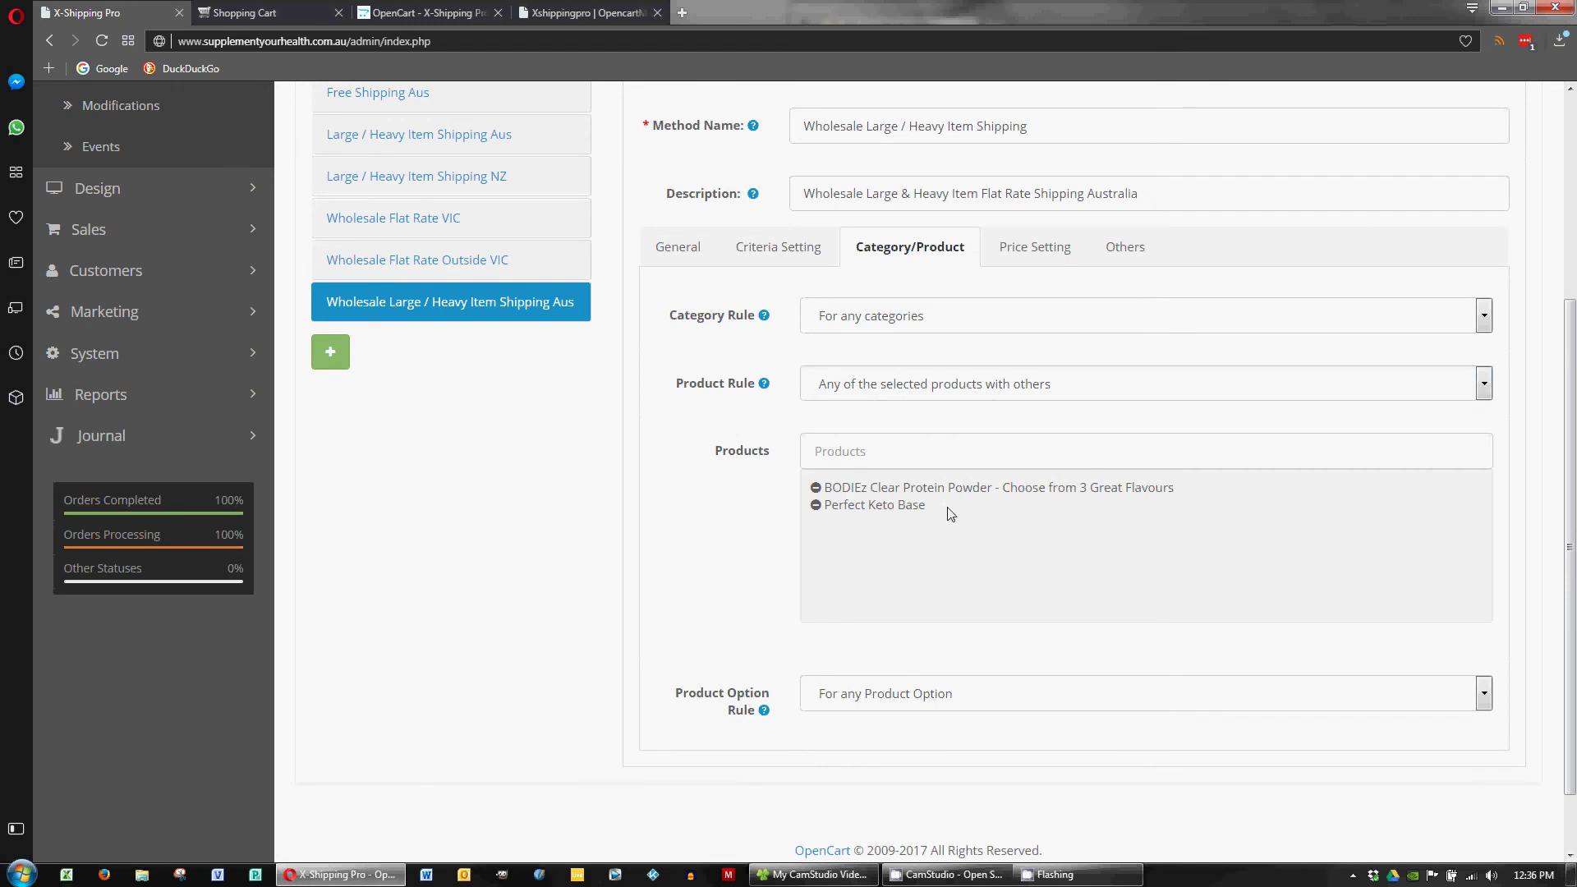
# Review the heavy-item method's quantity-based pricing: cost 15 for 0–999 units.
pyautogui.click(1045, 249)
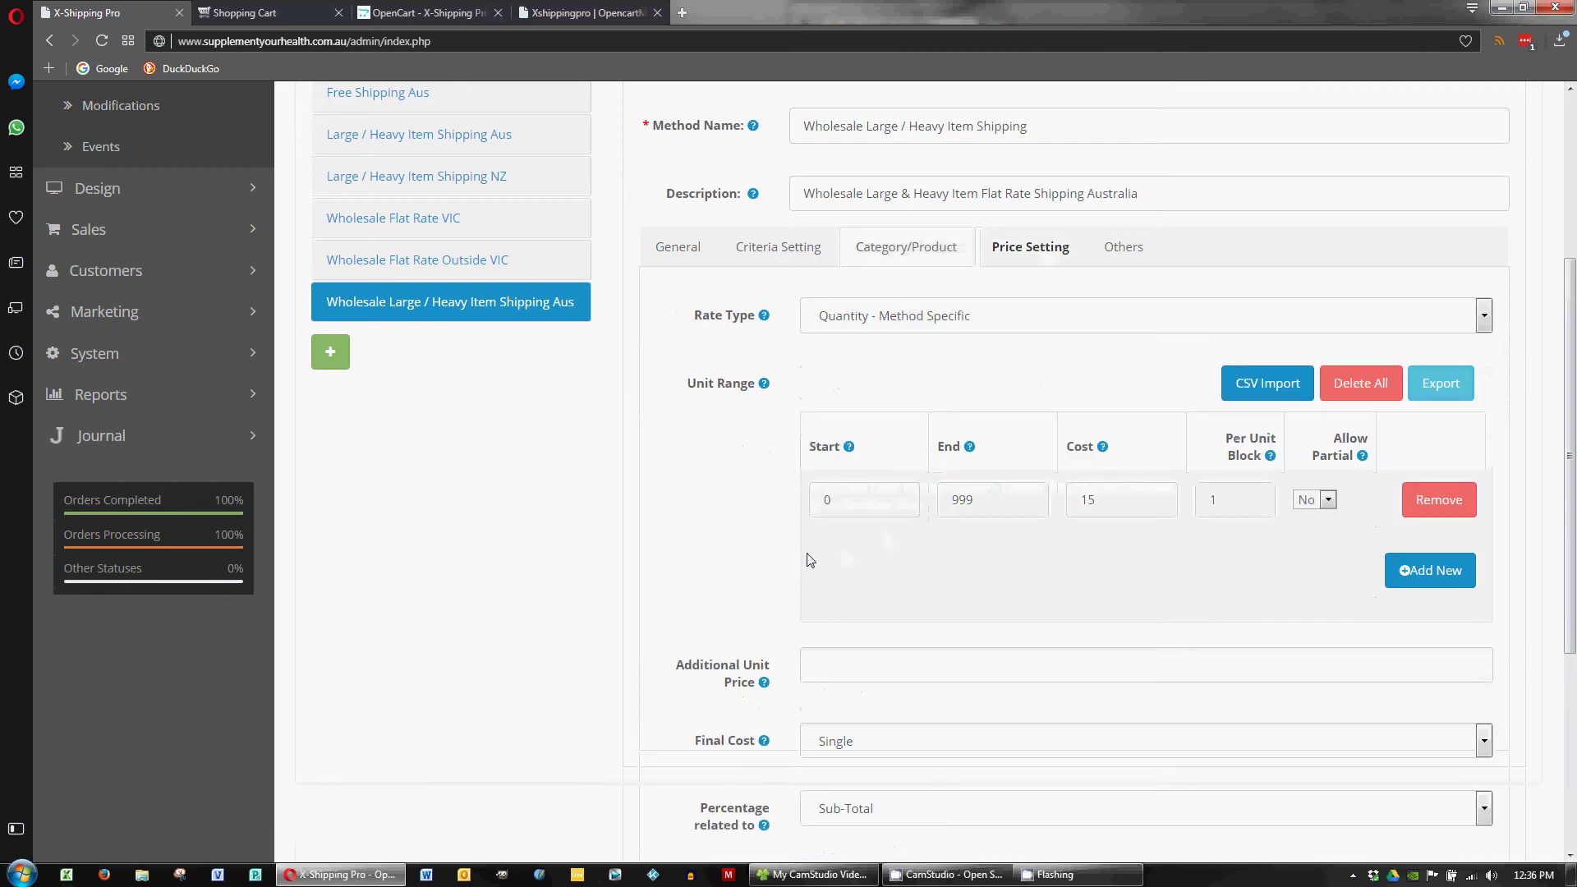
pyautogui.scroll(-1, 793, 559)
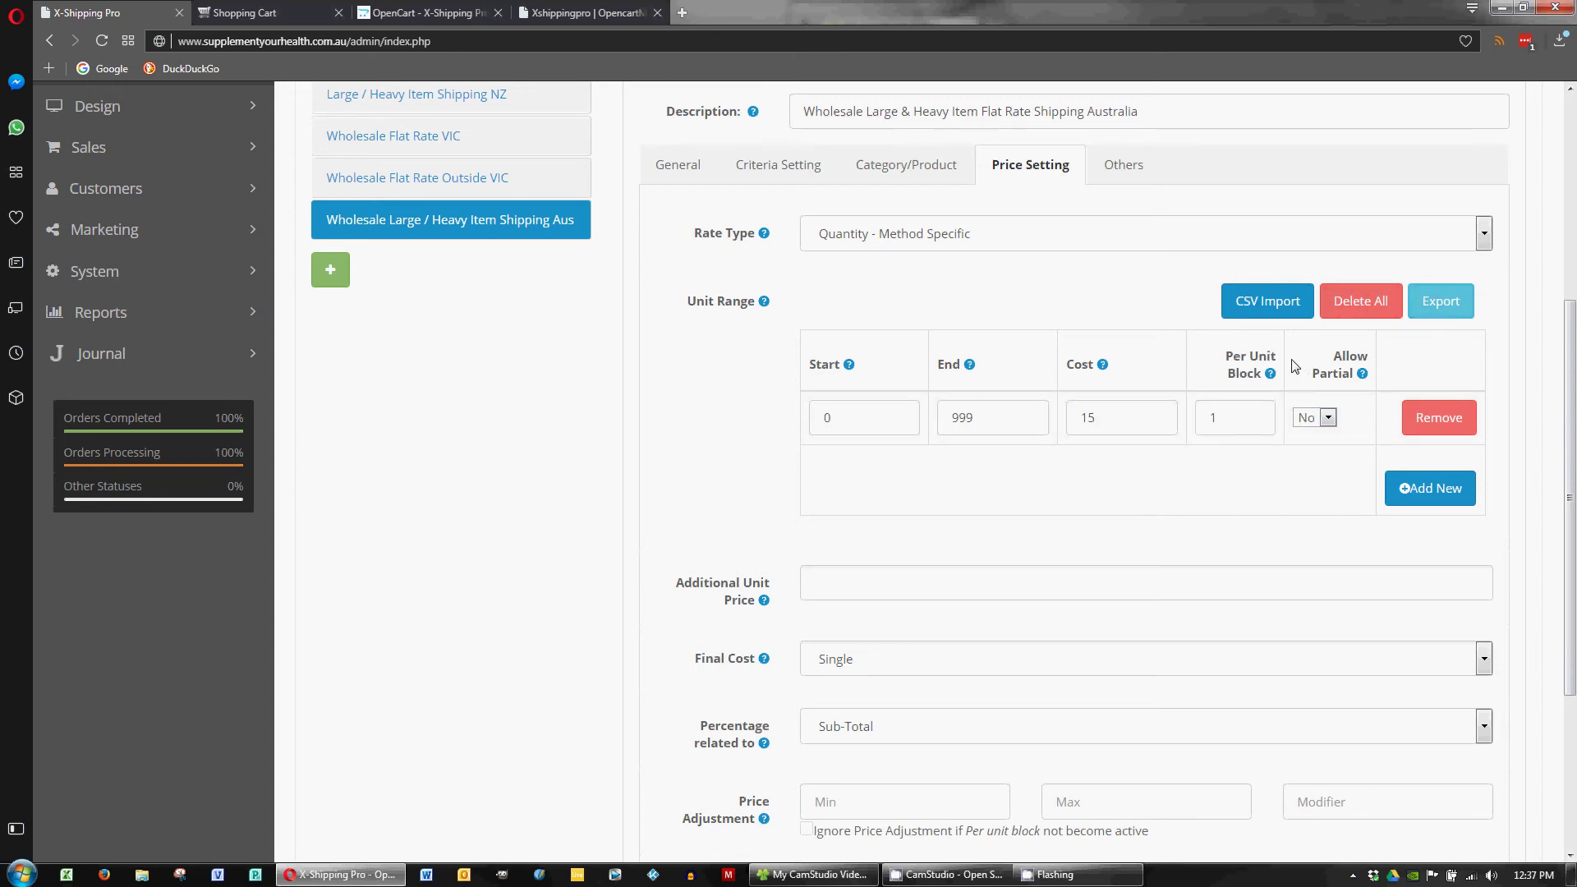
pyautogui.moveTo(1270, 359)
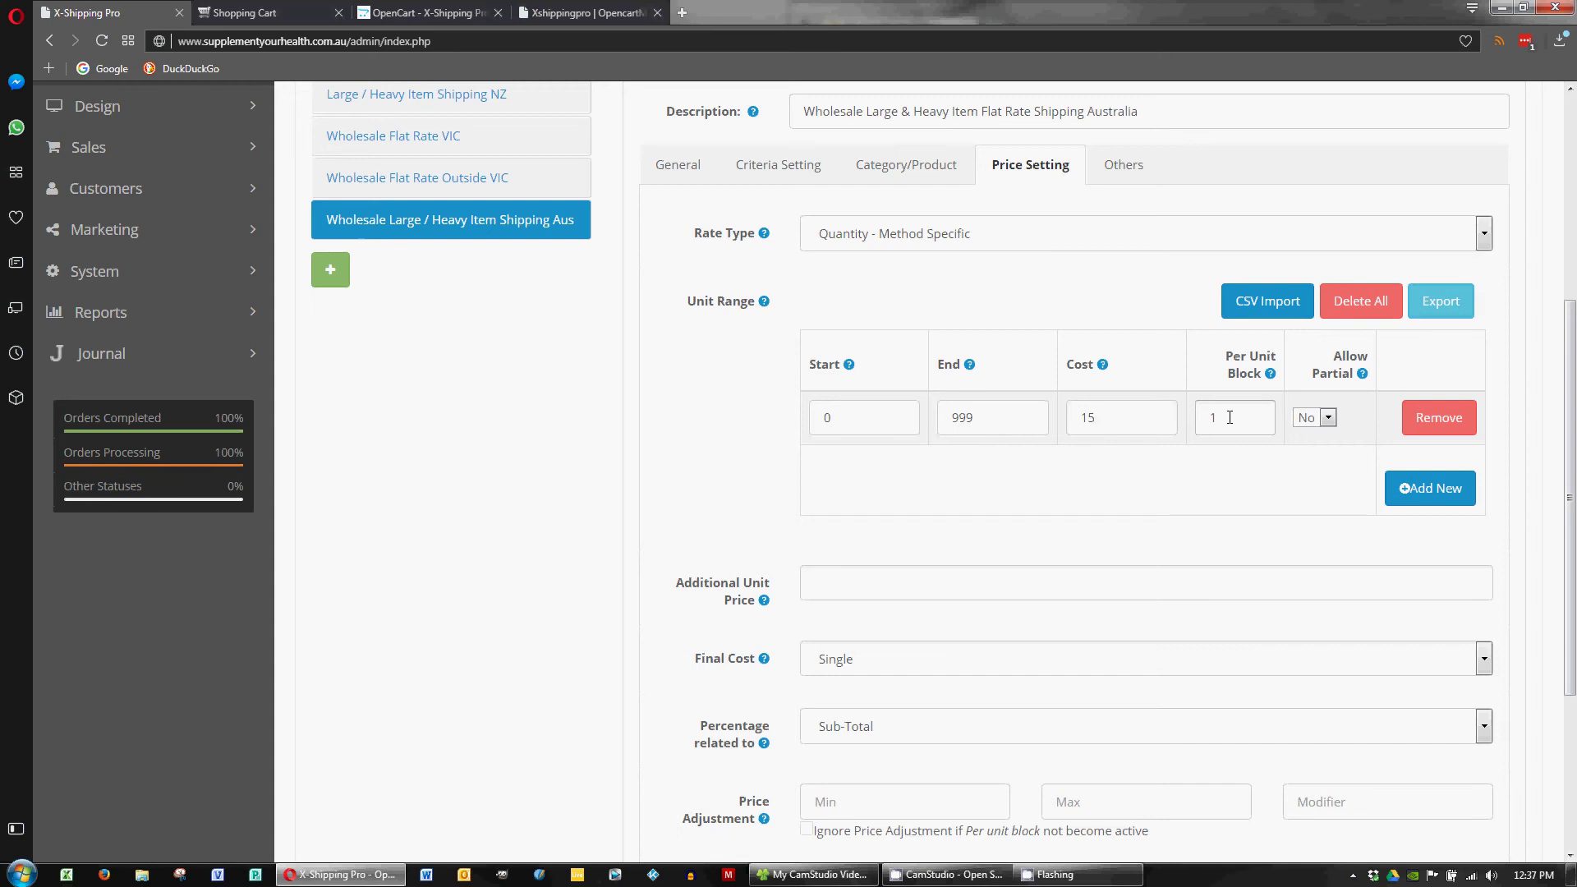
pyautogui.scroll(-1, 1229, 417)
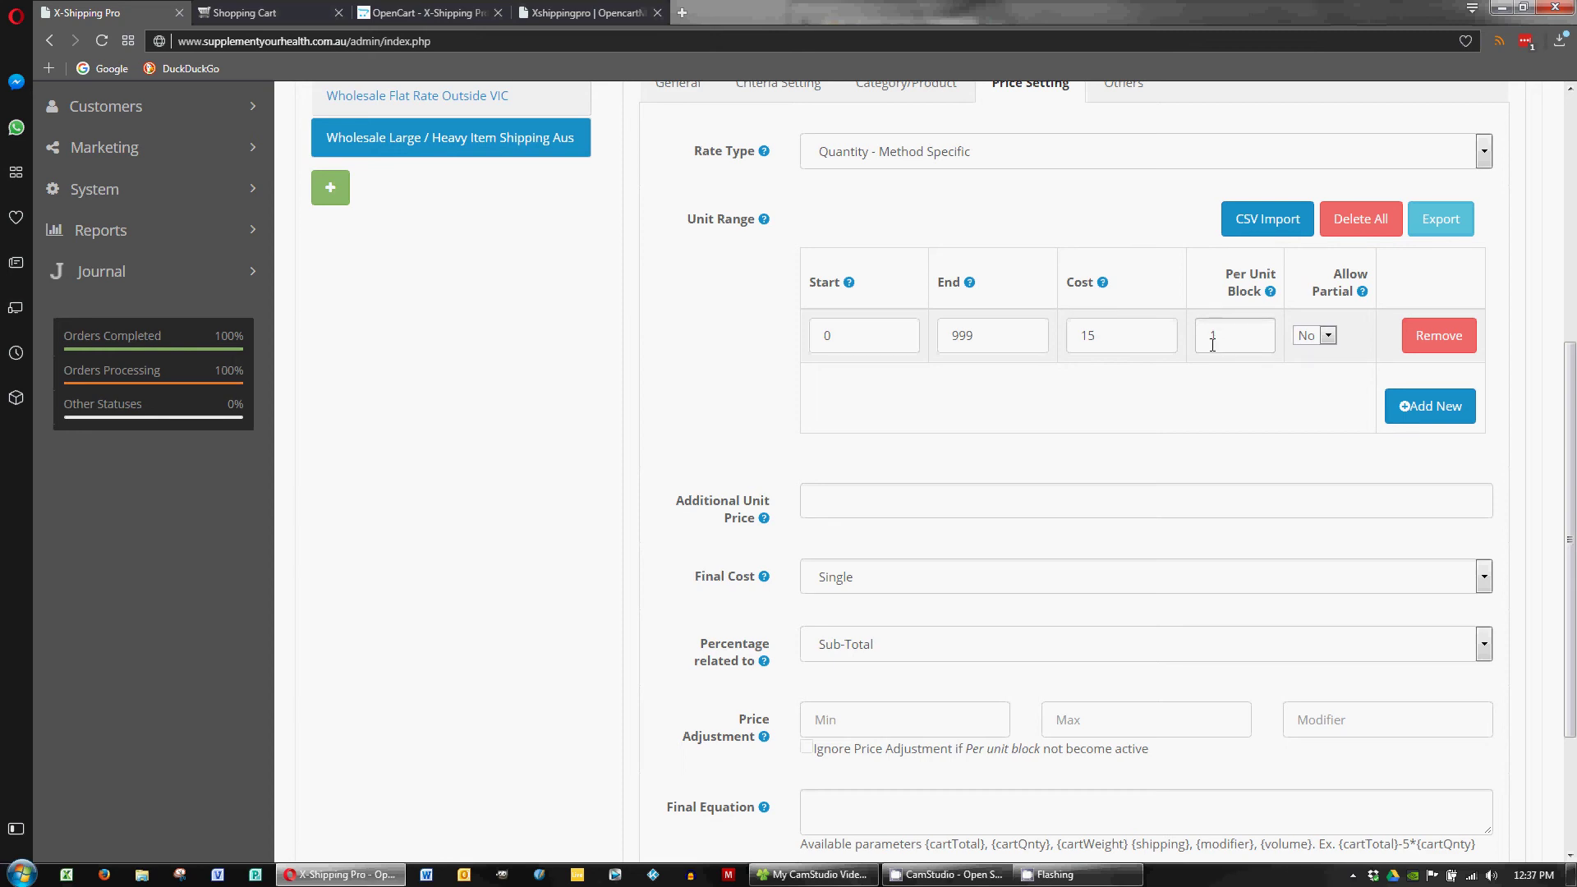
pyautogui.scroll(1, 1219, 357)
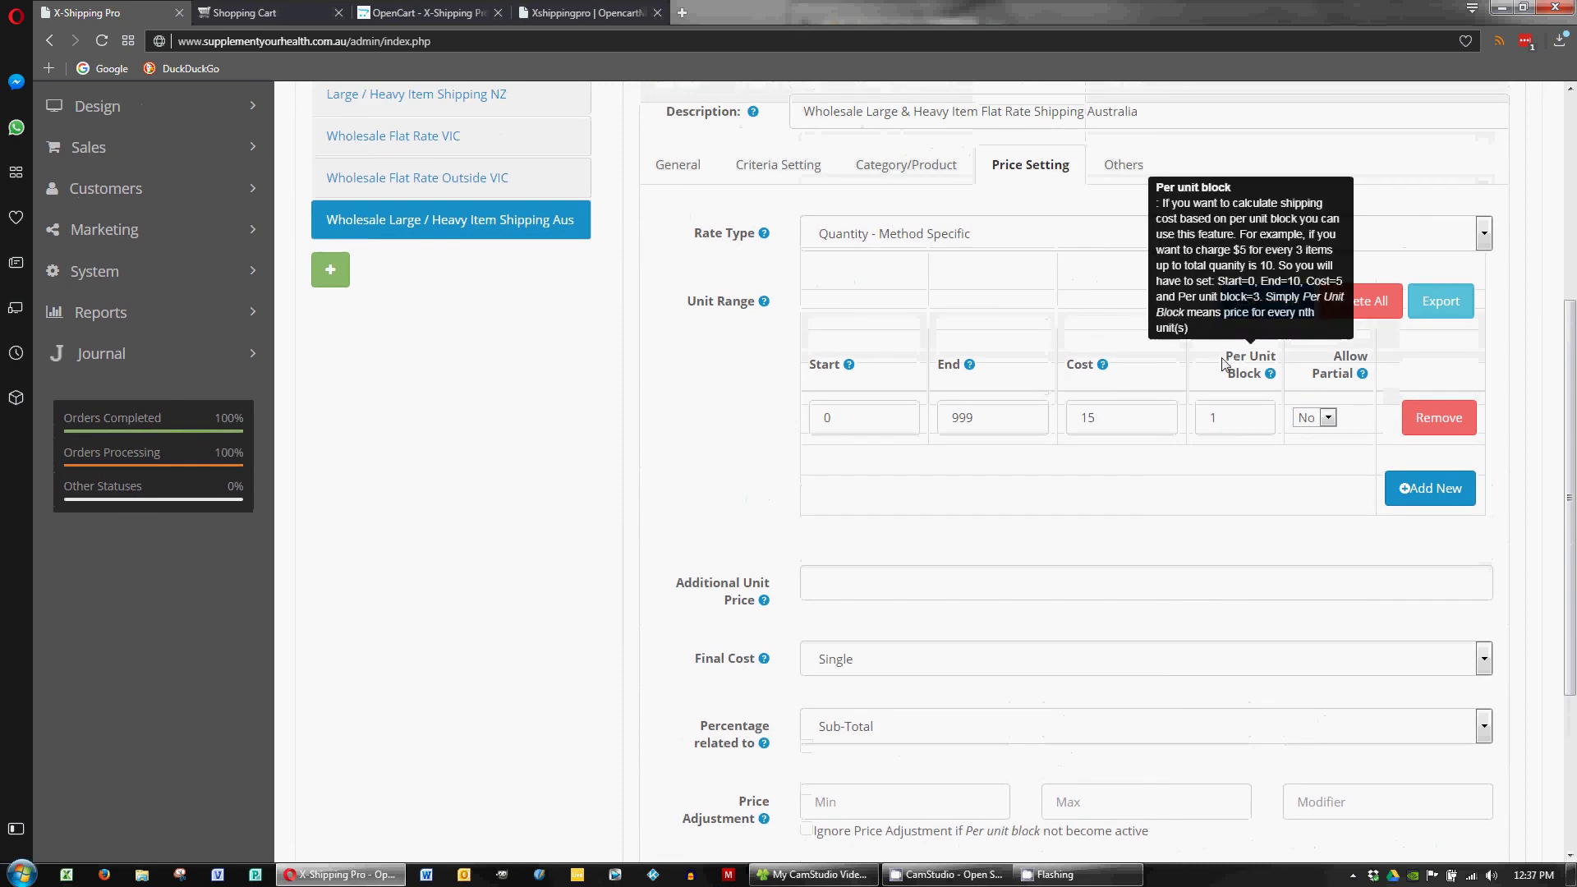
pyautogui.scroll(1, 936, 423)
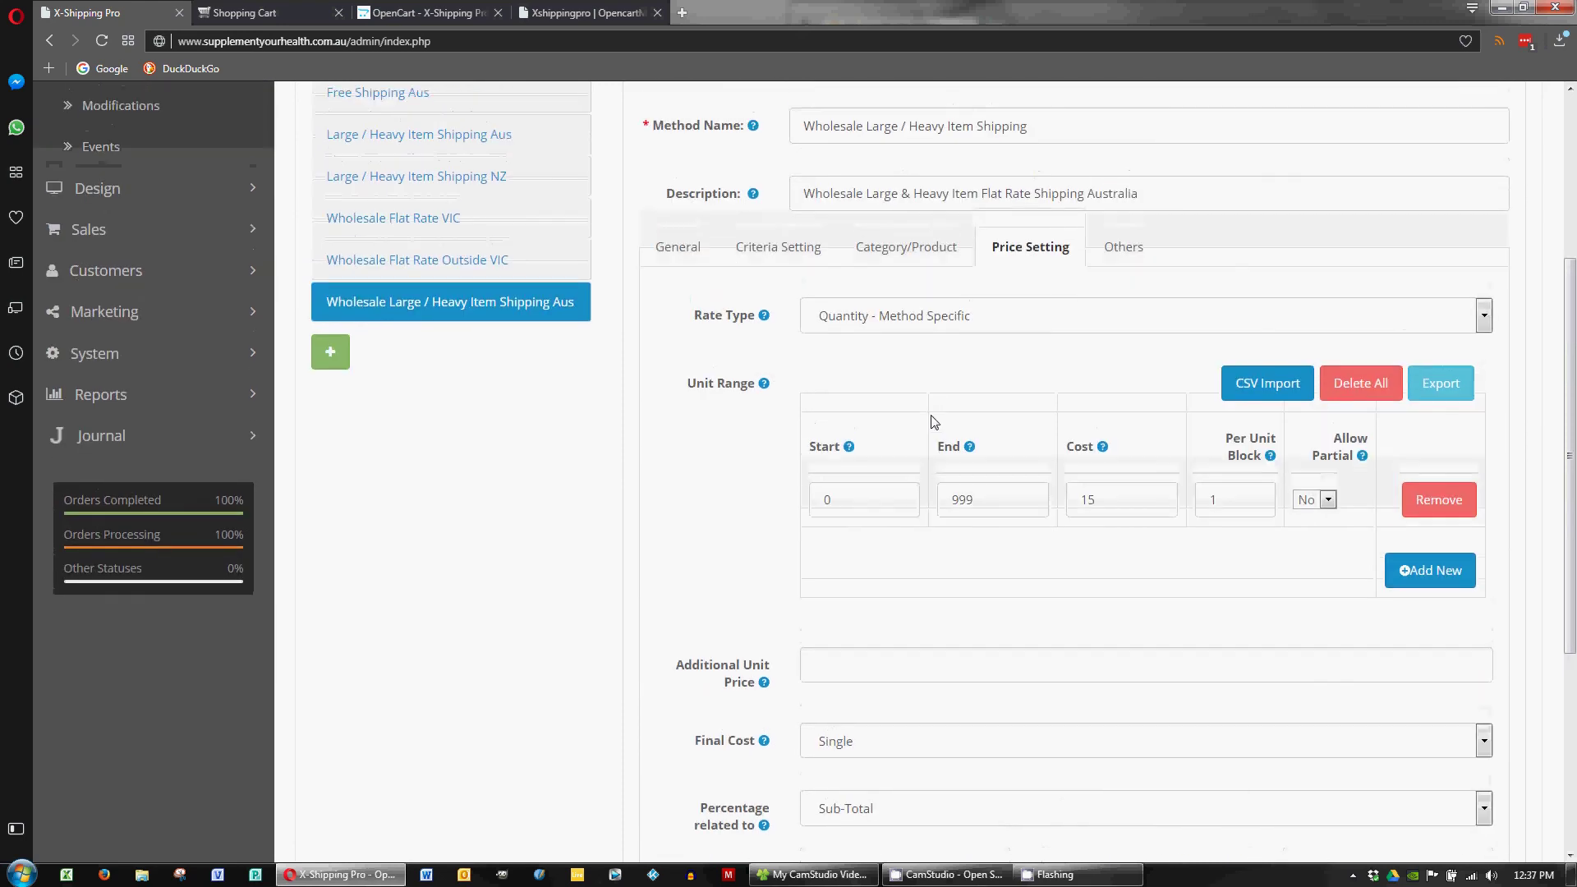
# Compare the product rules against the 15-for-0–999-units pricing, ending on the price settings.
pyautogui.click(918, 254)
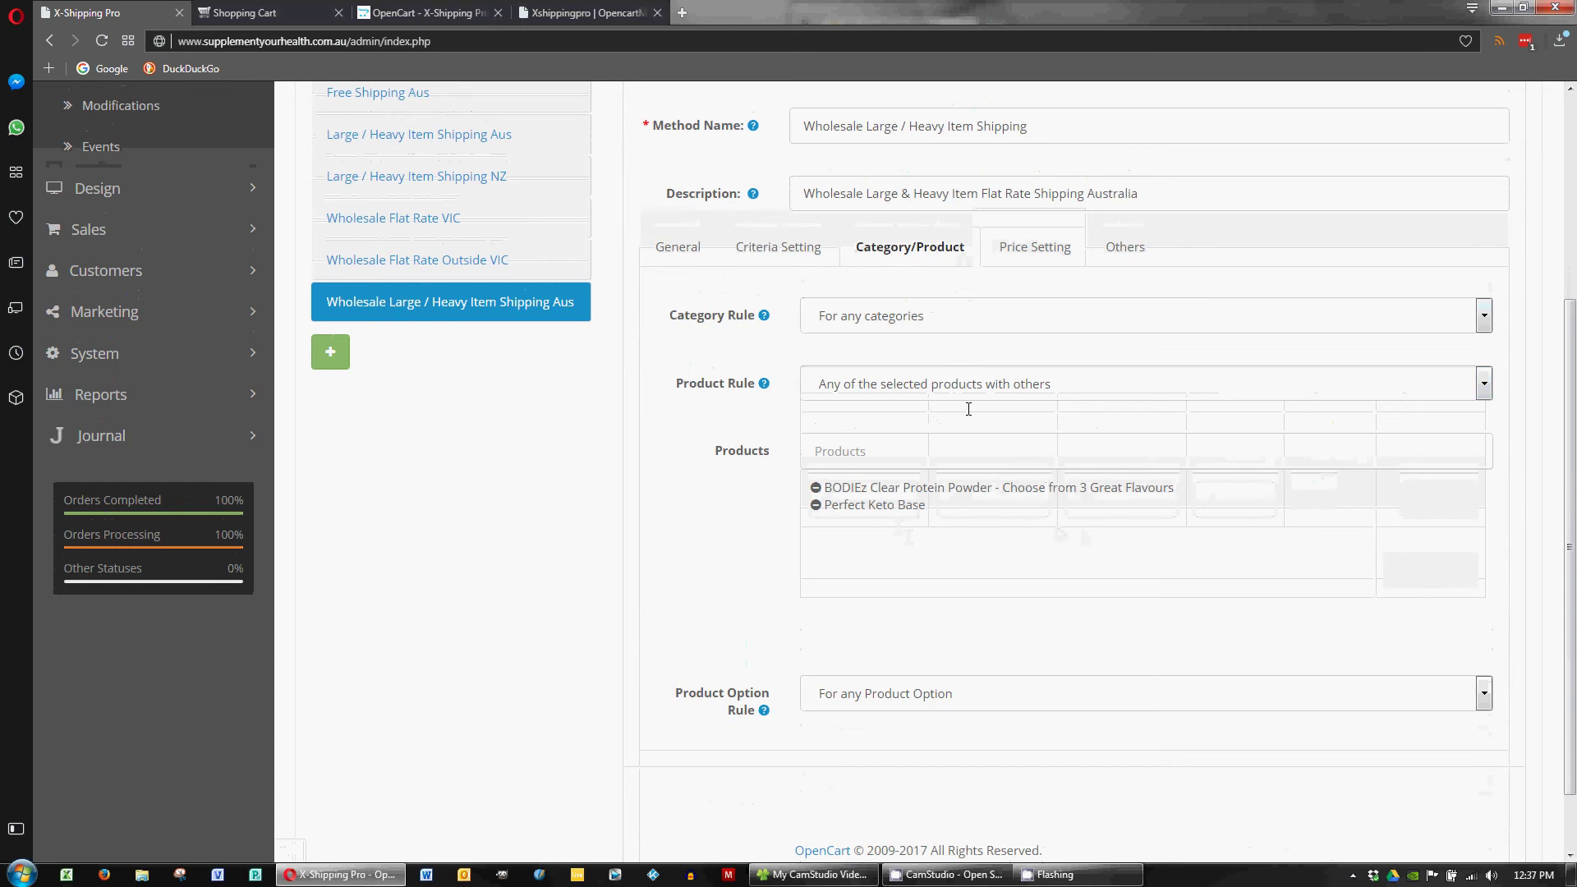
pyautogui.click(1042, 255)
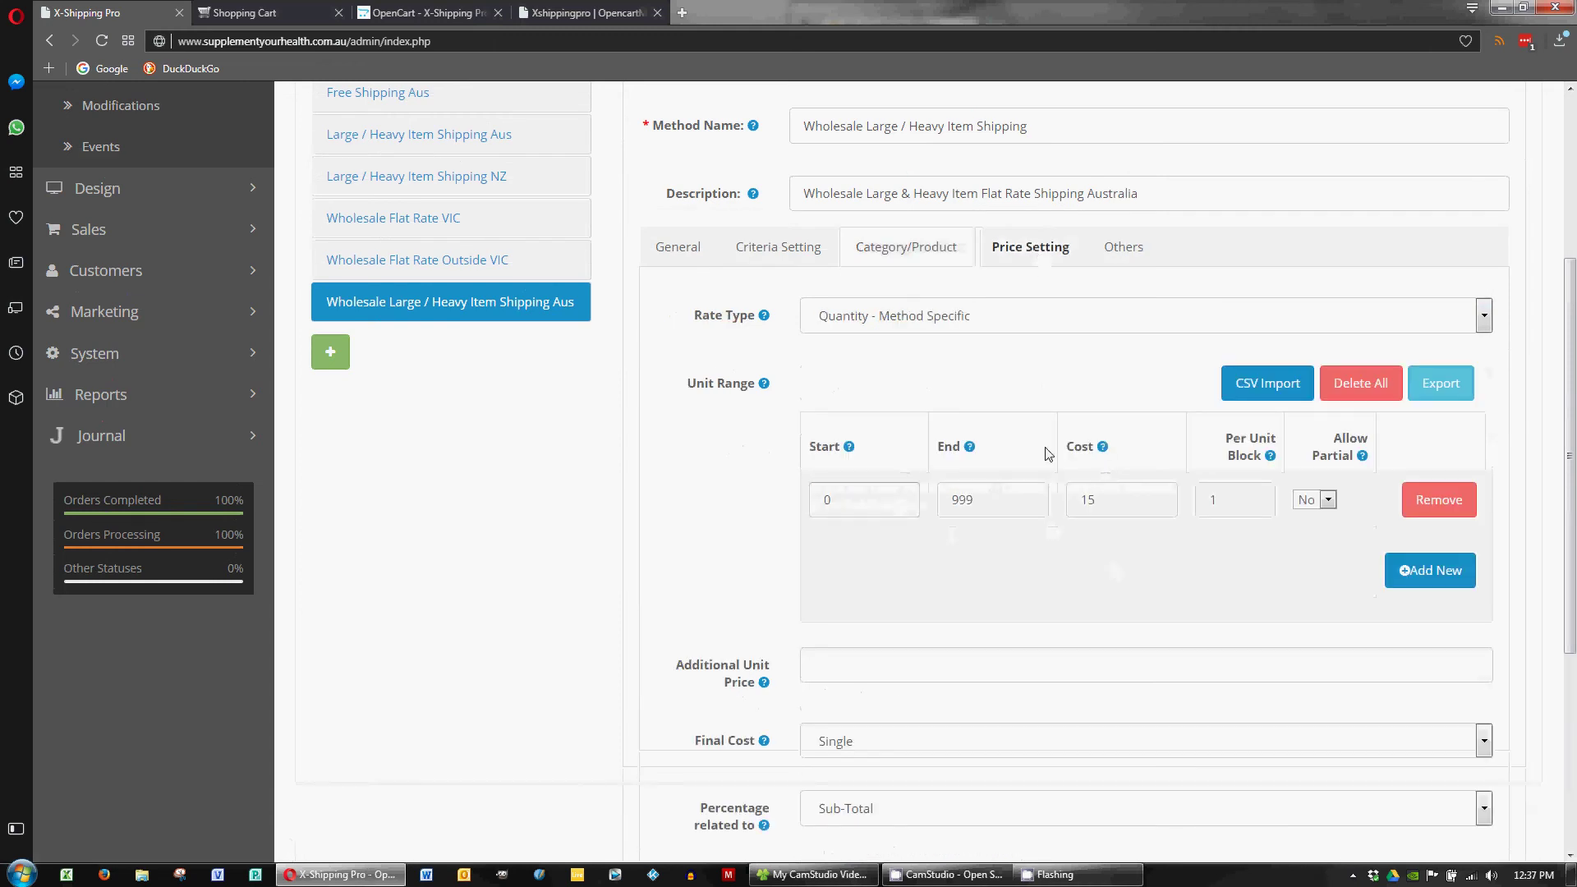
pyautogui.click(912, 248)
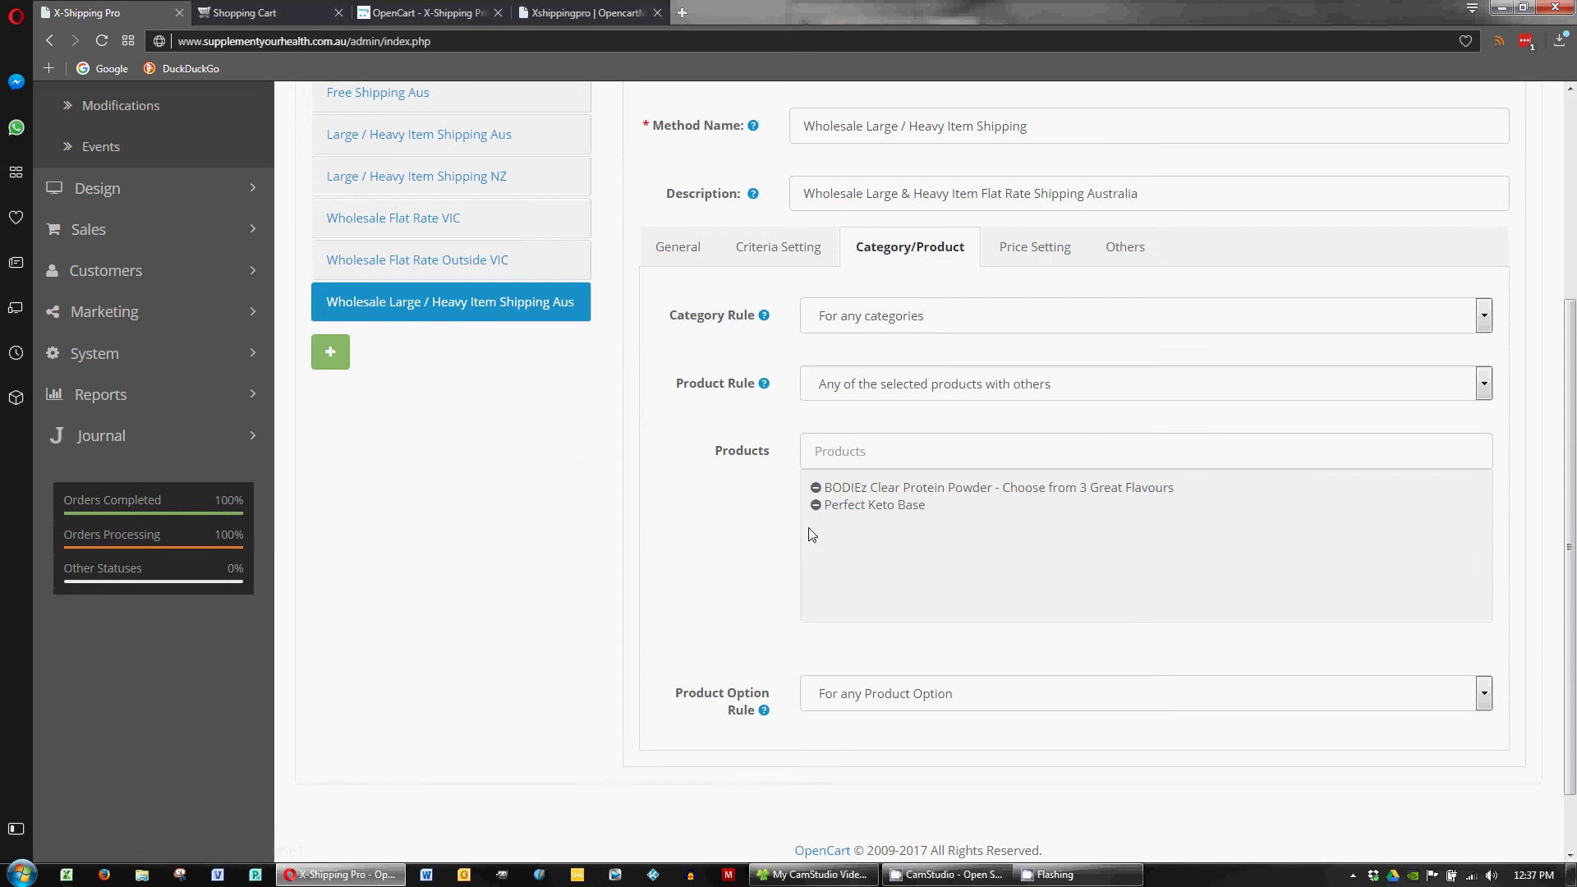
pyautogui.click(1022, 248)
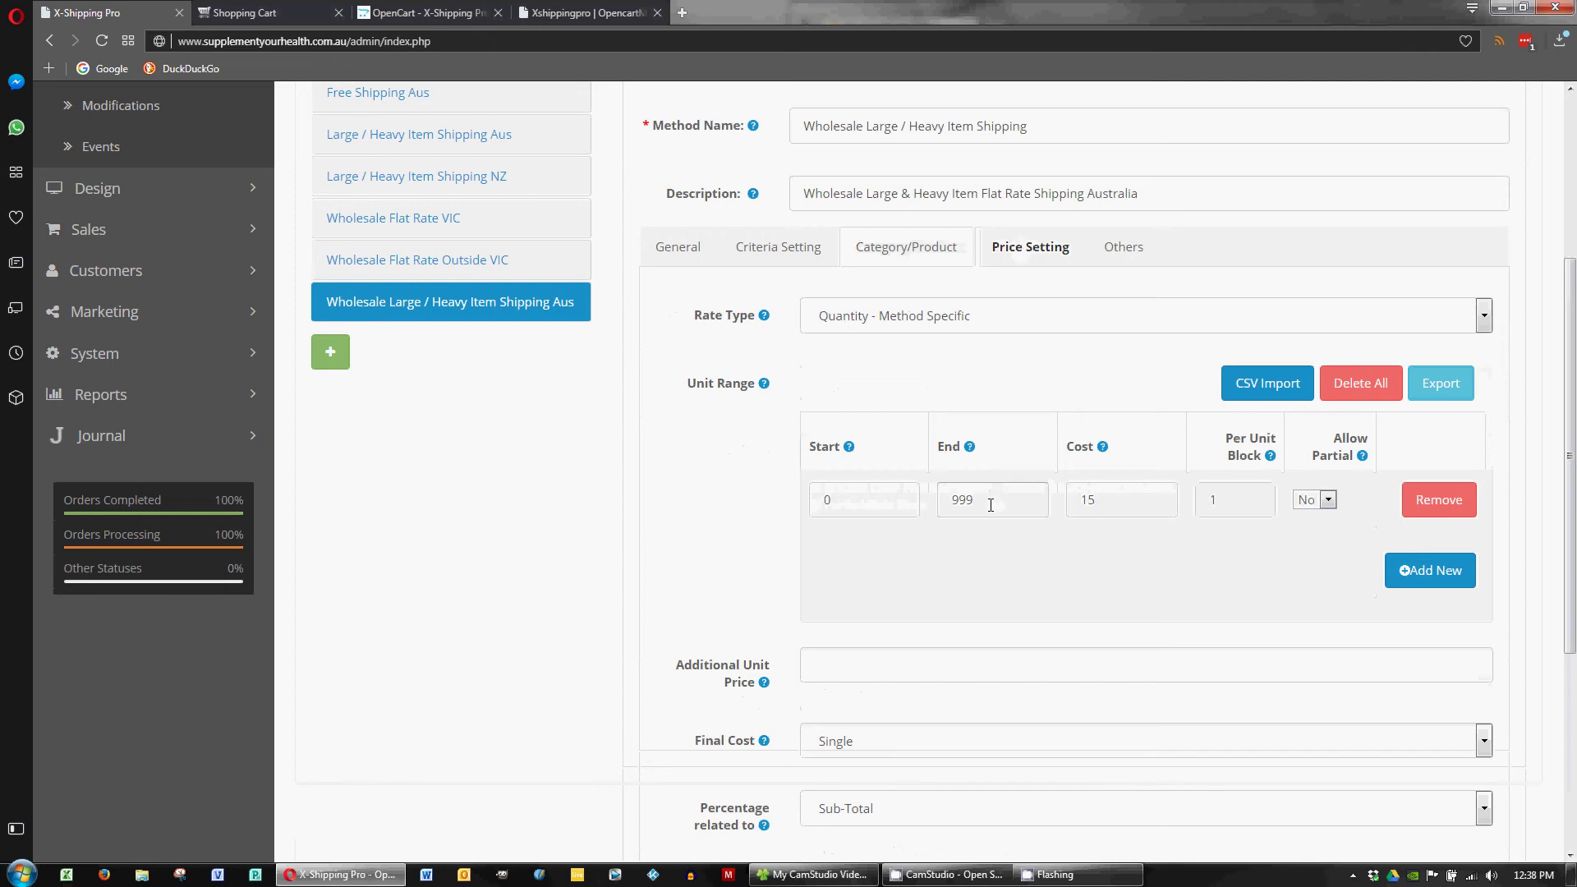
pyautogui.scroll(-2, 665, 525)
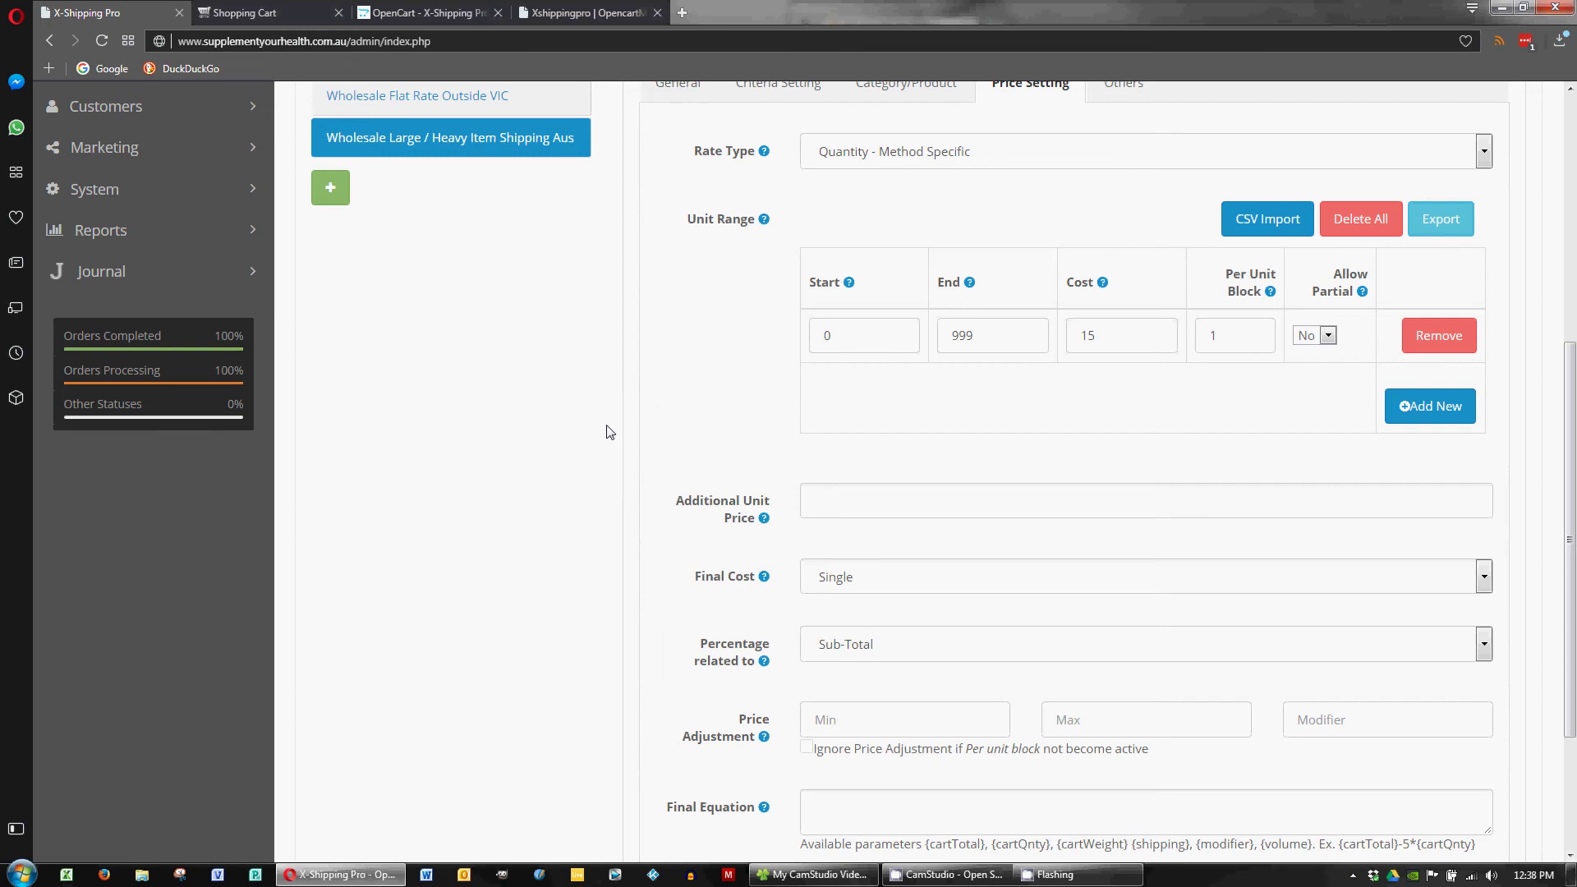
pyautogui.scroll(-2, 644, 425)
pyautogui.scroll(2, 682, 423)
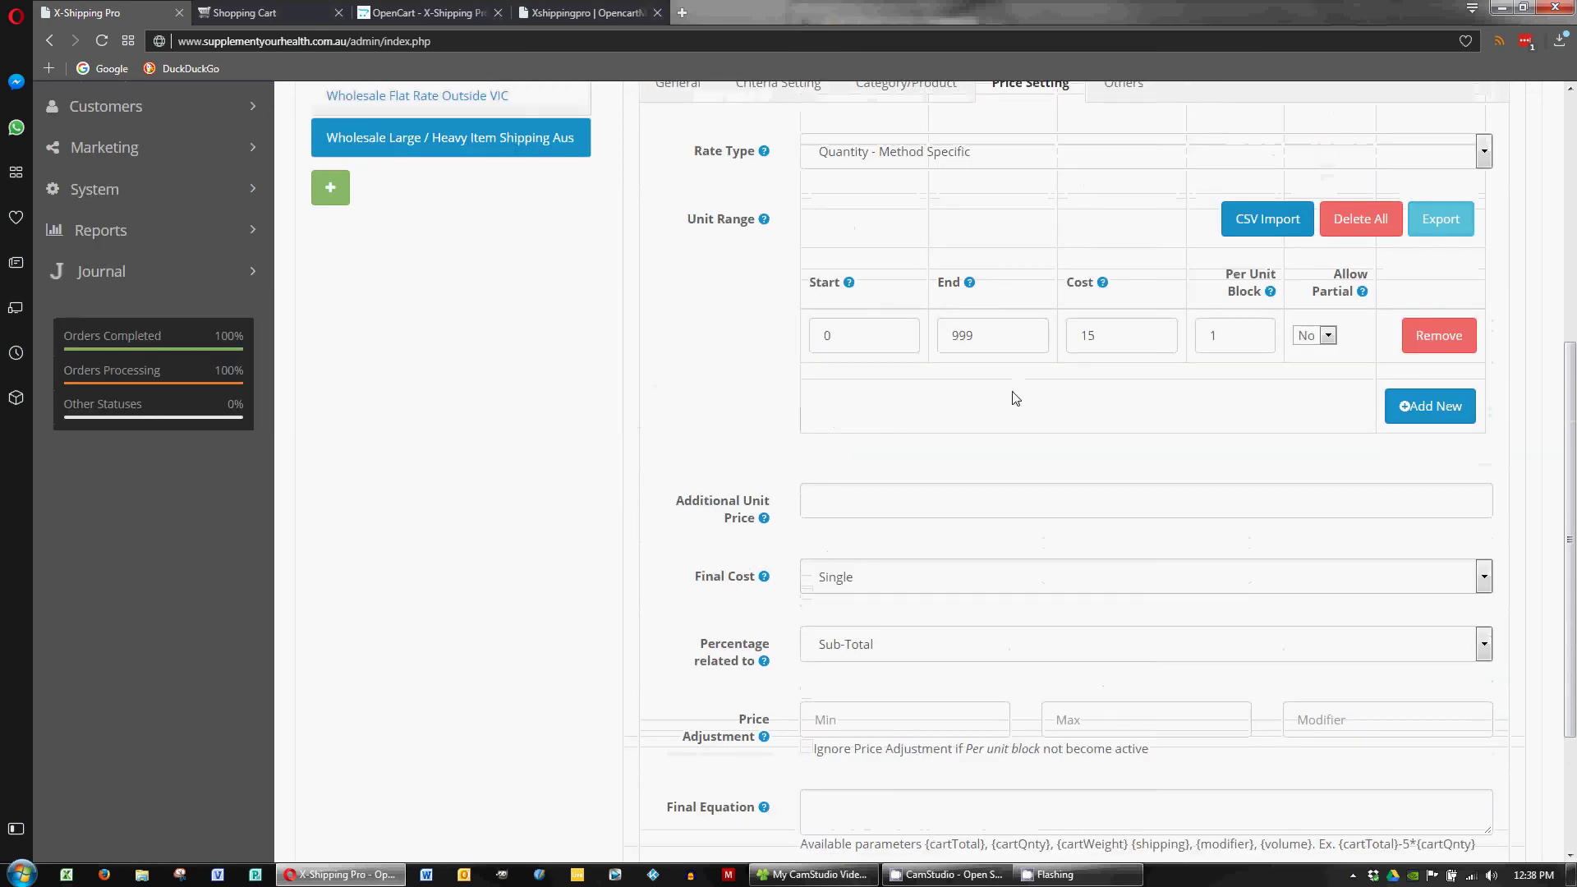
pyautogui.scroll(1, 1019, 386)
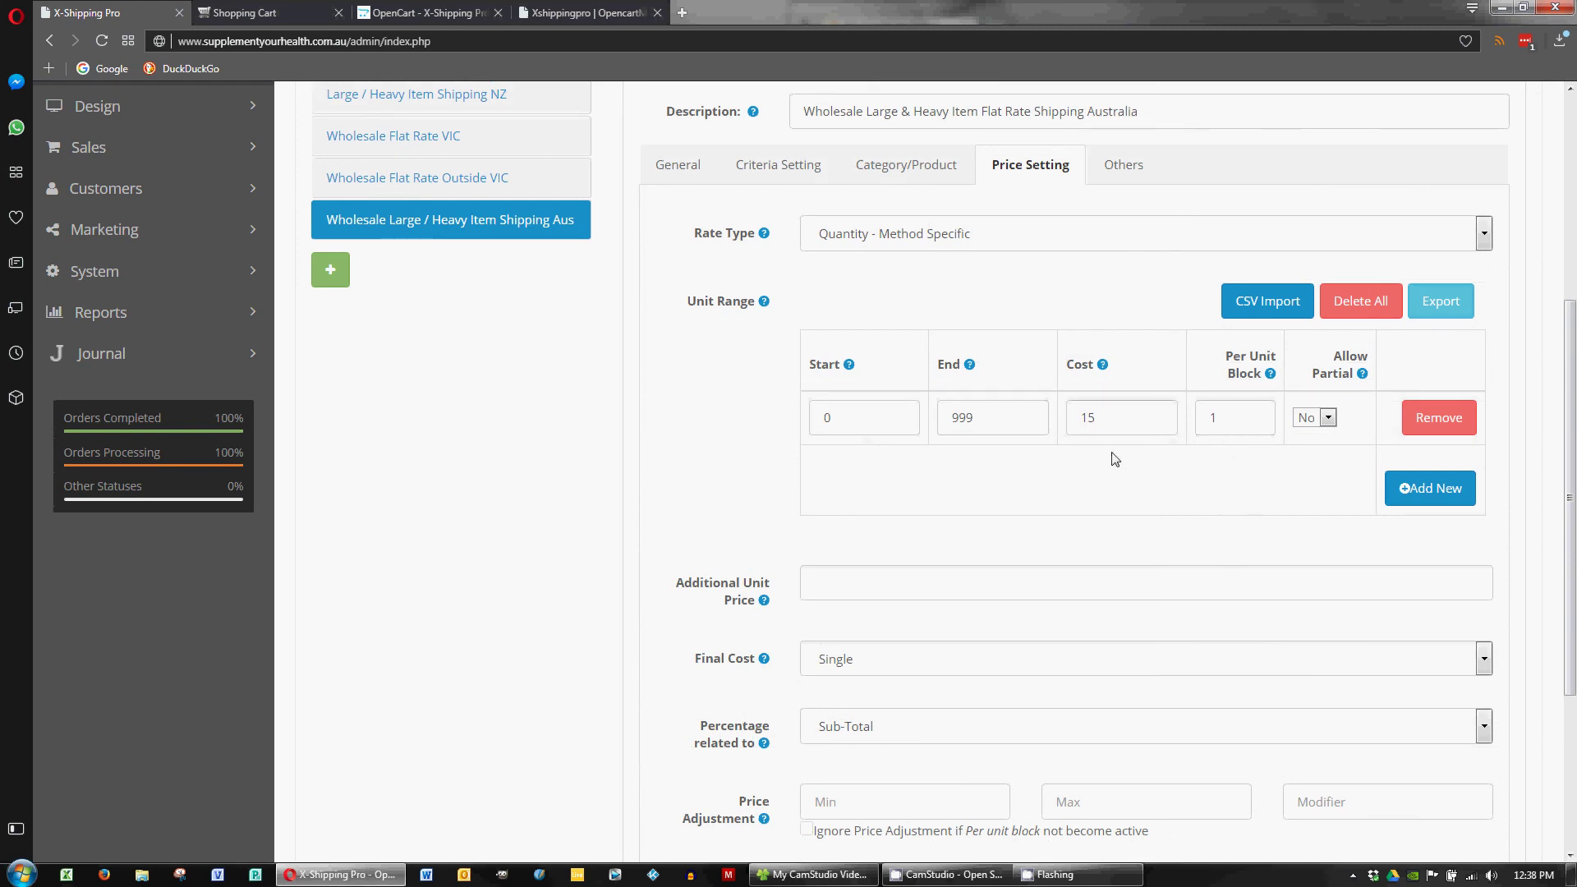
# View the Large / Heavy Item method's general settings.
pyautogui.scroll(1, 869, 465)
pyautogui.scroll(2, 869, 465)
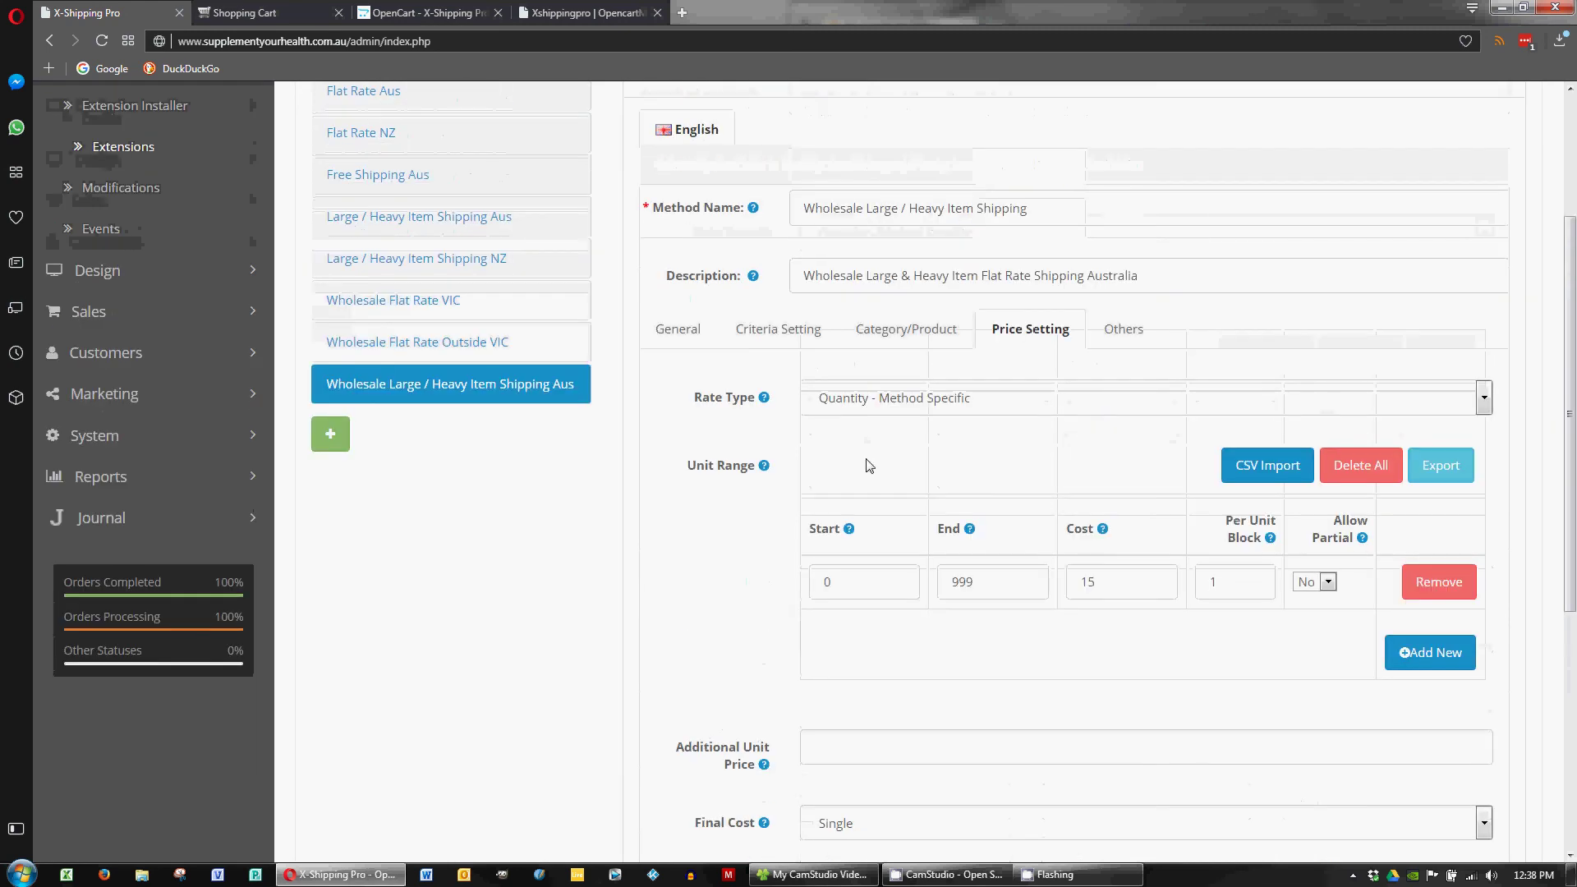
pyautogui.click(689, 330)
pyautogui.scroll(-1, 705, 436)
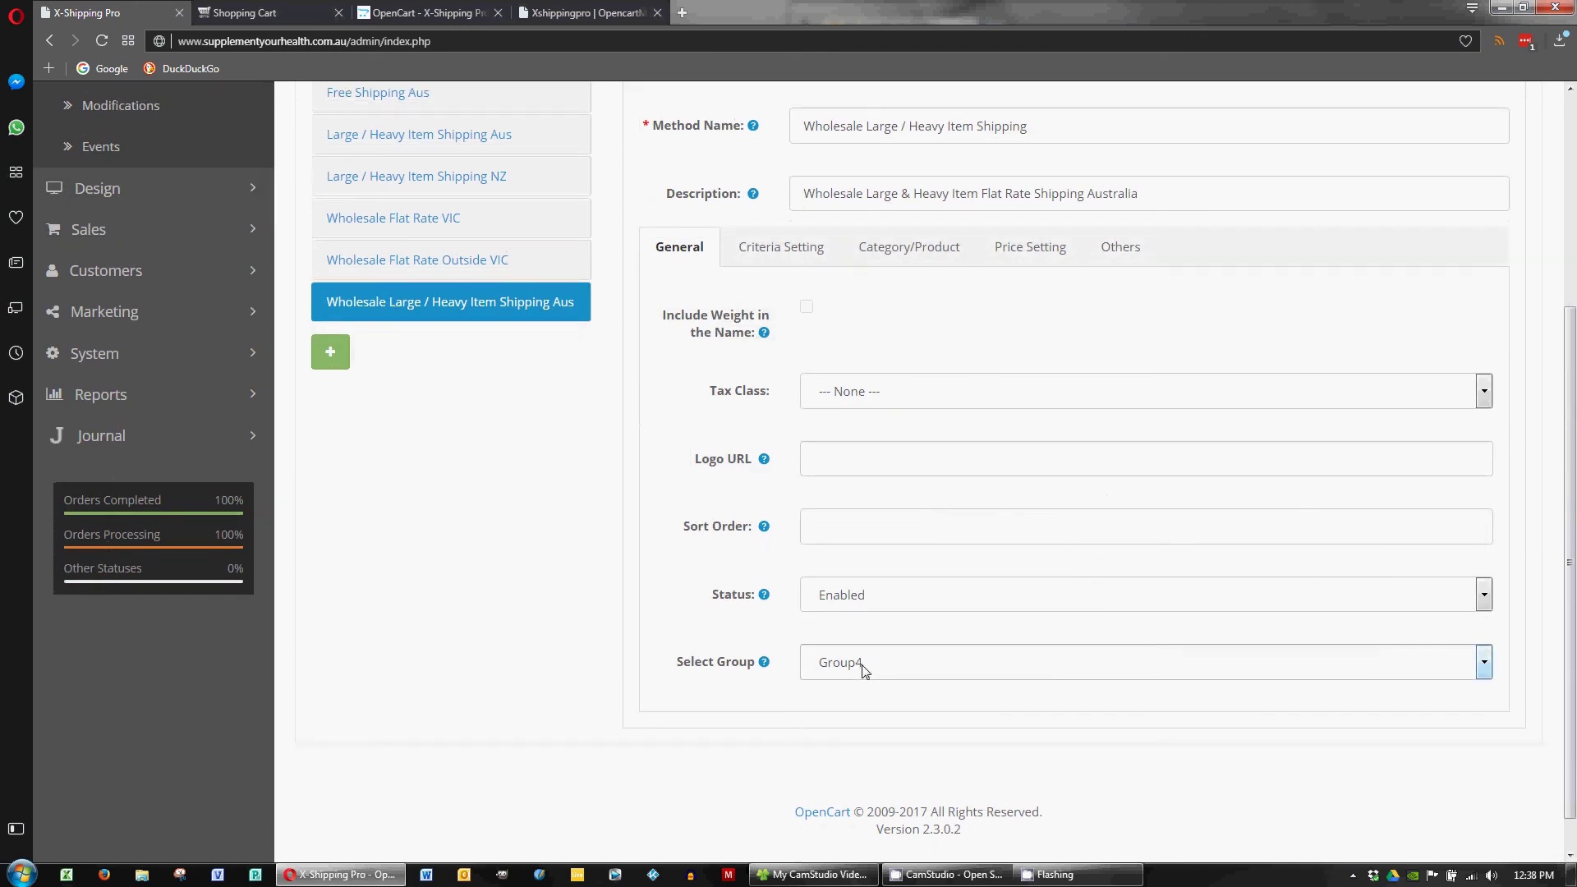
pyautogui.scroll(1, 655, 559)
# Check the general settings of Wholesale Flat Rate Outside VIC, then Wholesale Flat Rate VIC (Group4).
pyautogui.click(507, 353)
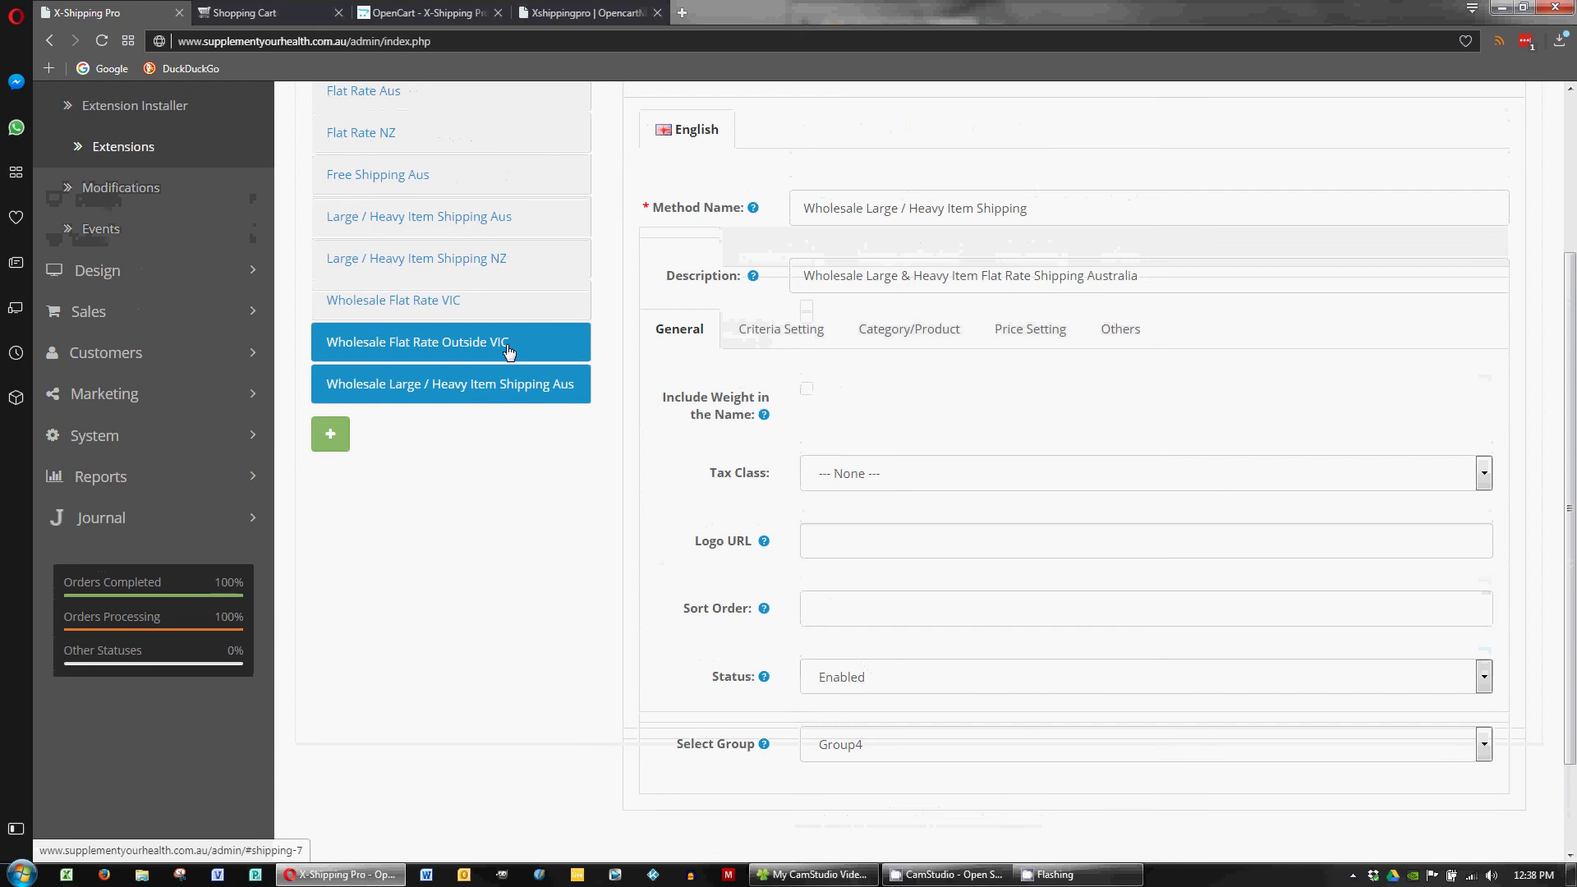
pyautogui.click(680, 328)
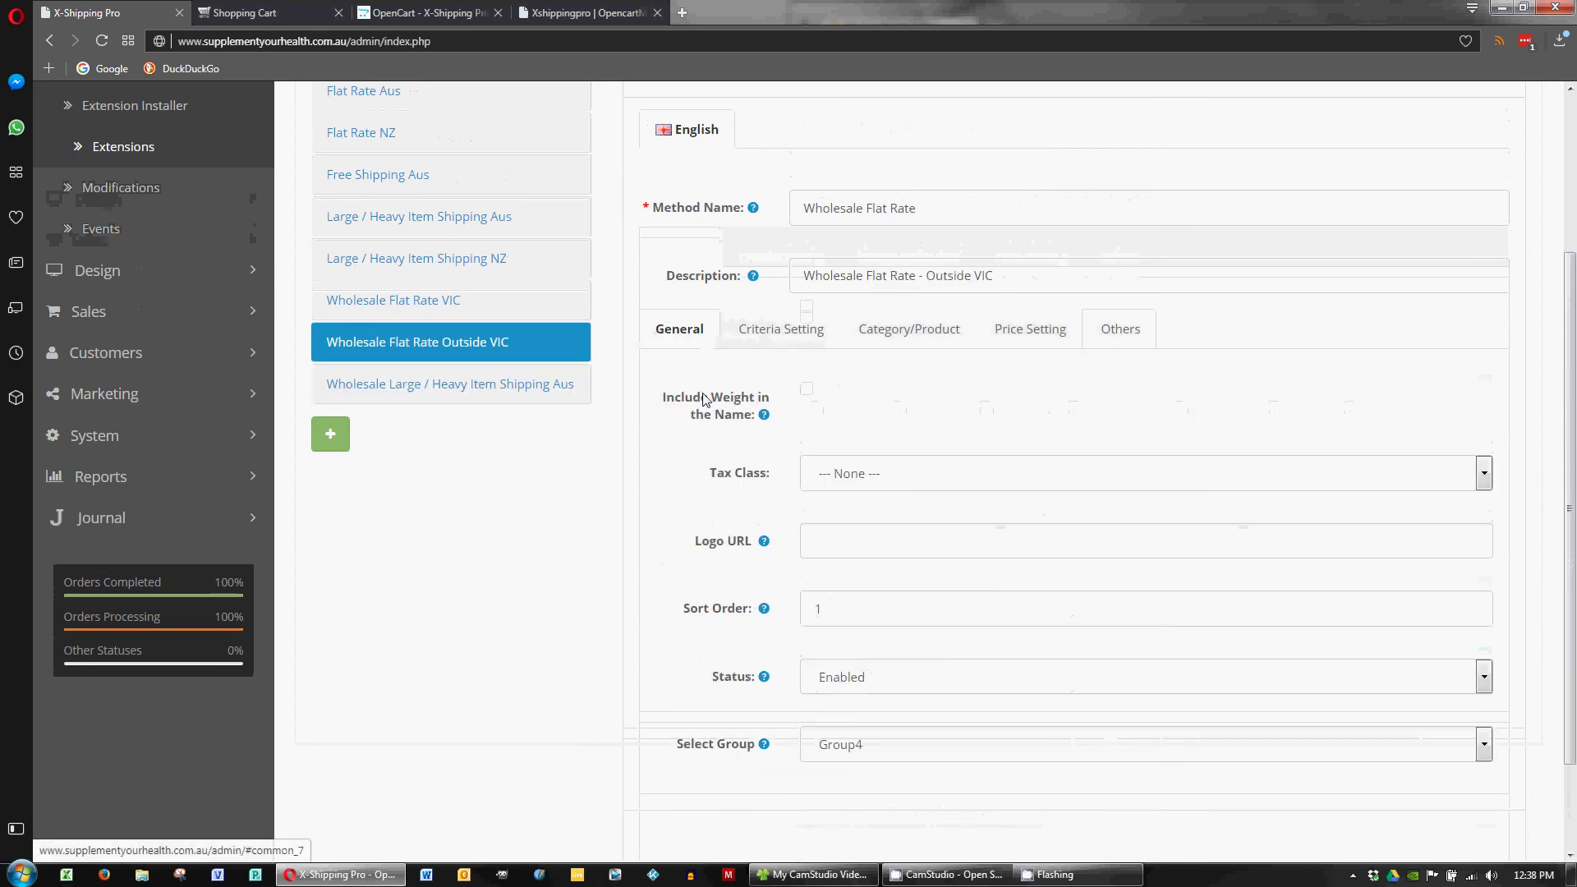
pyautogui.scroll(-1, 865, 653)
pyautogui.click(477, 174)
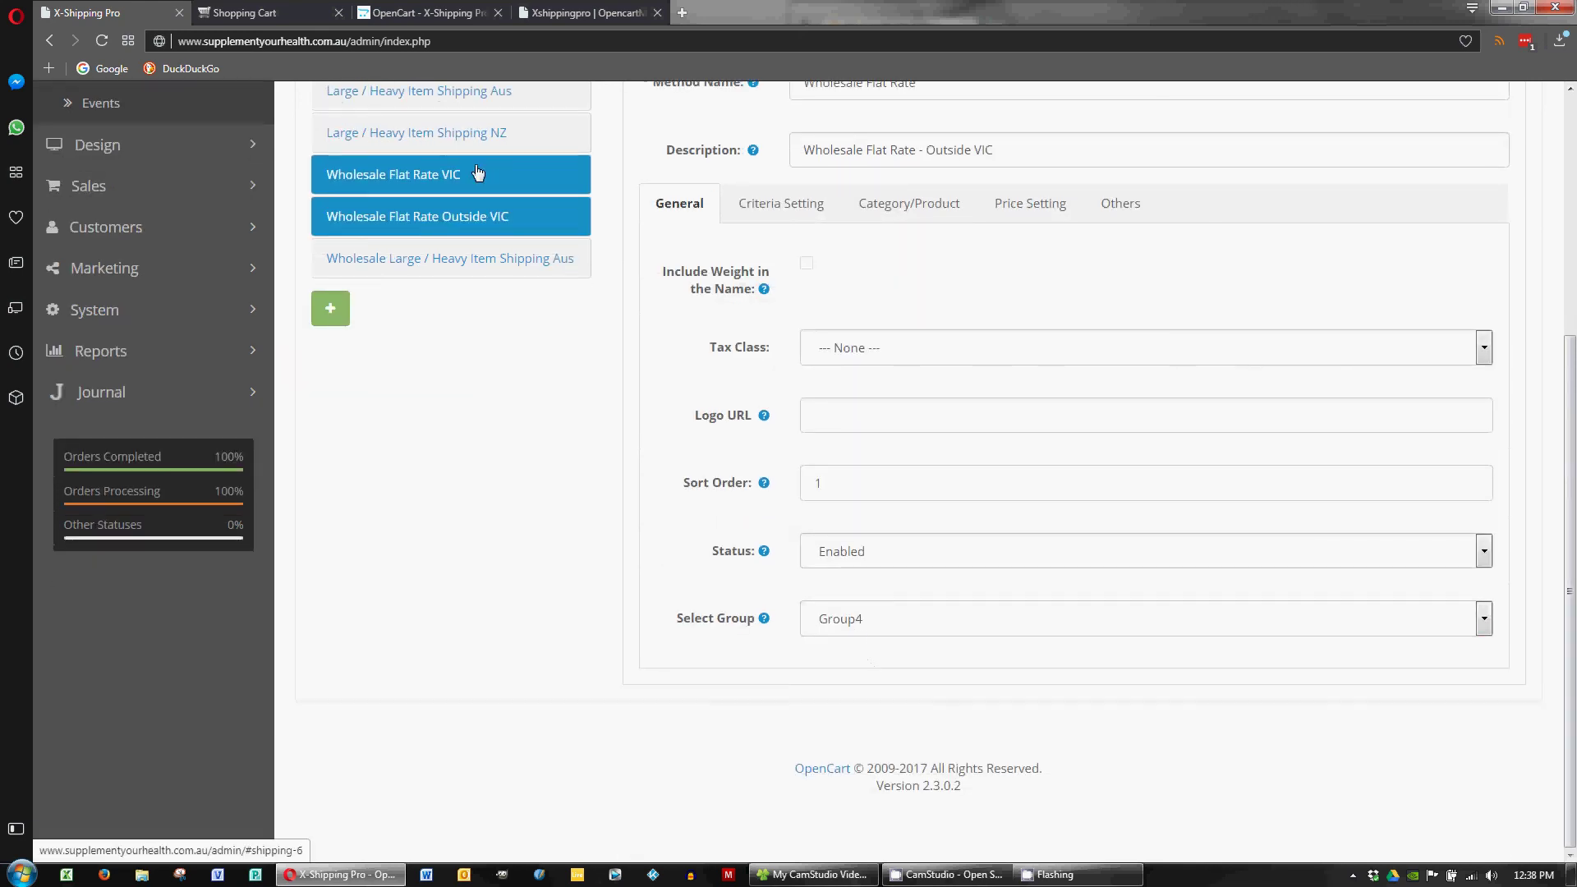
pyautogui.click(671, 200)
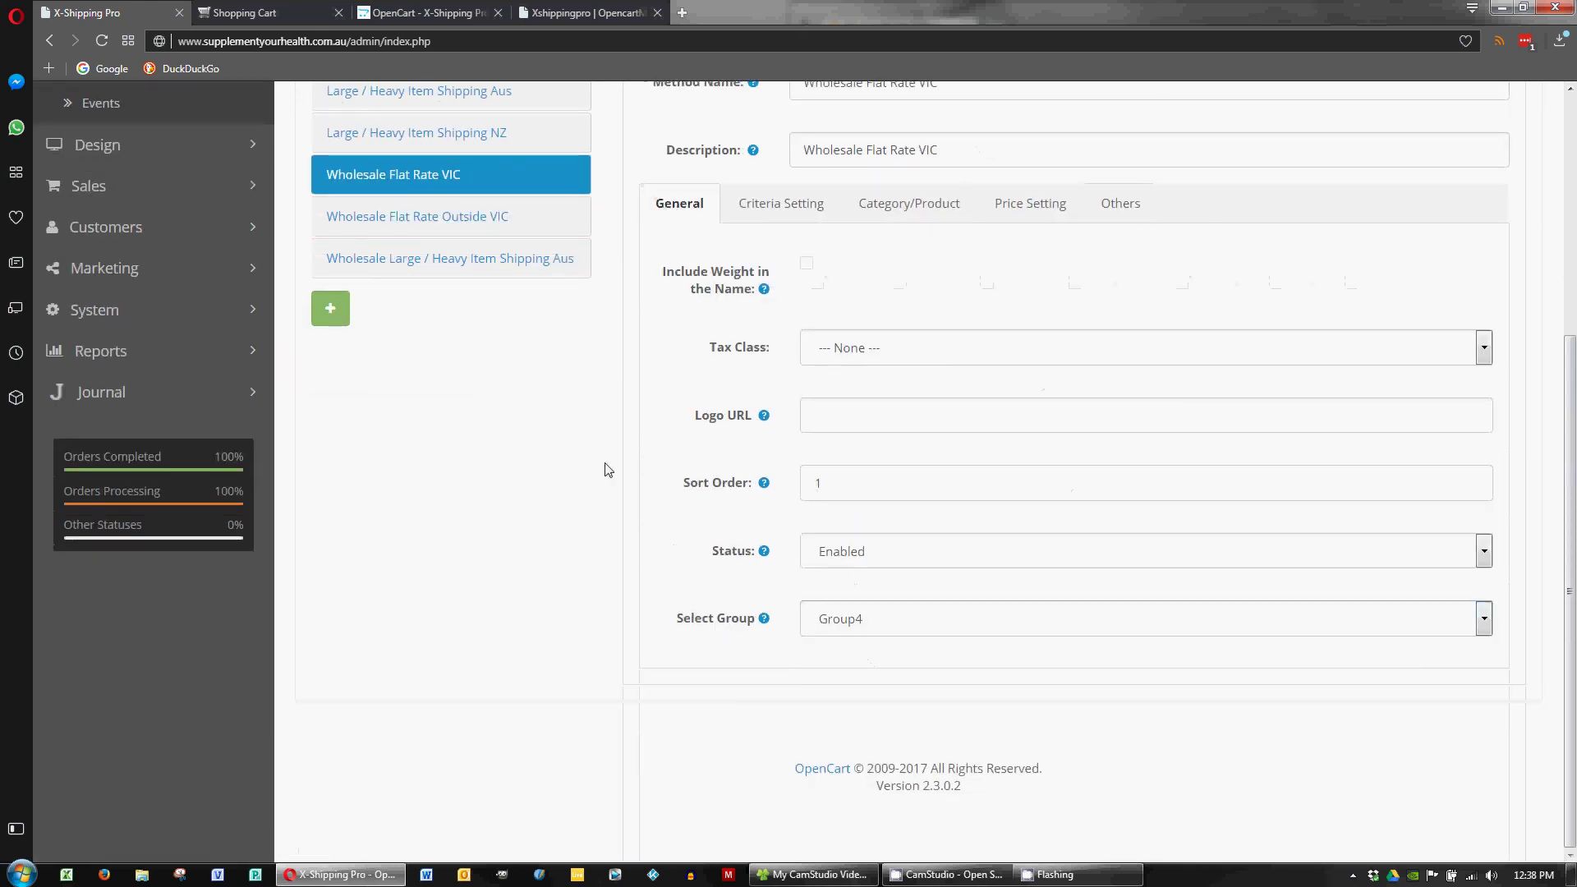
pyautogui.scroll(2, 608, 468)
# Check global Group3/Group4 Sum grouping, then reopen the Large / Heavy Item method's Group4 general settings.
pyautogui.click(386, 169)
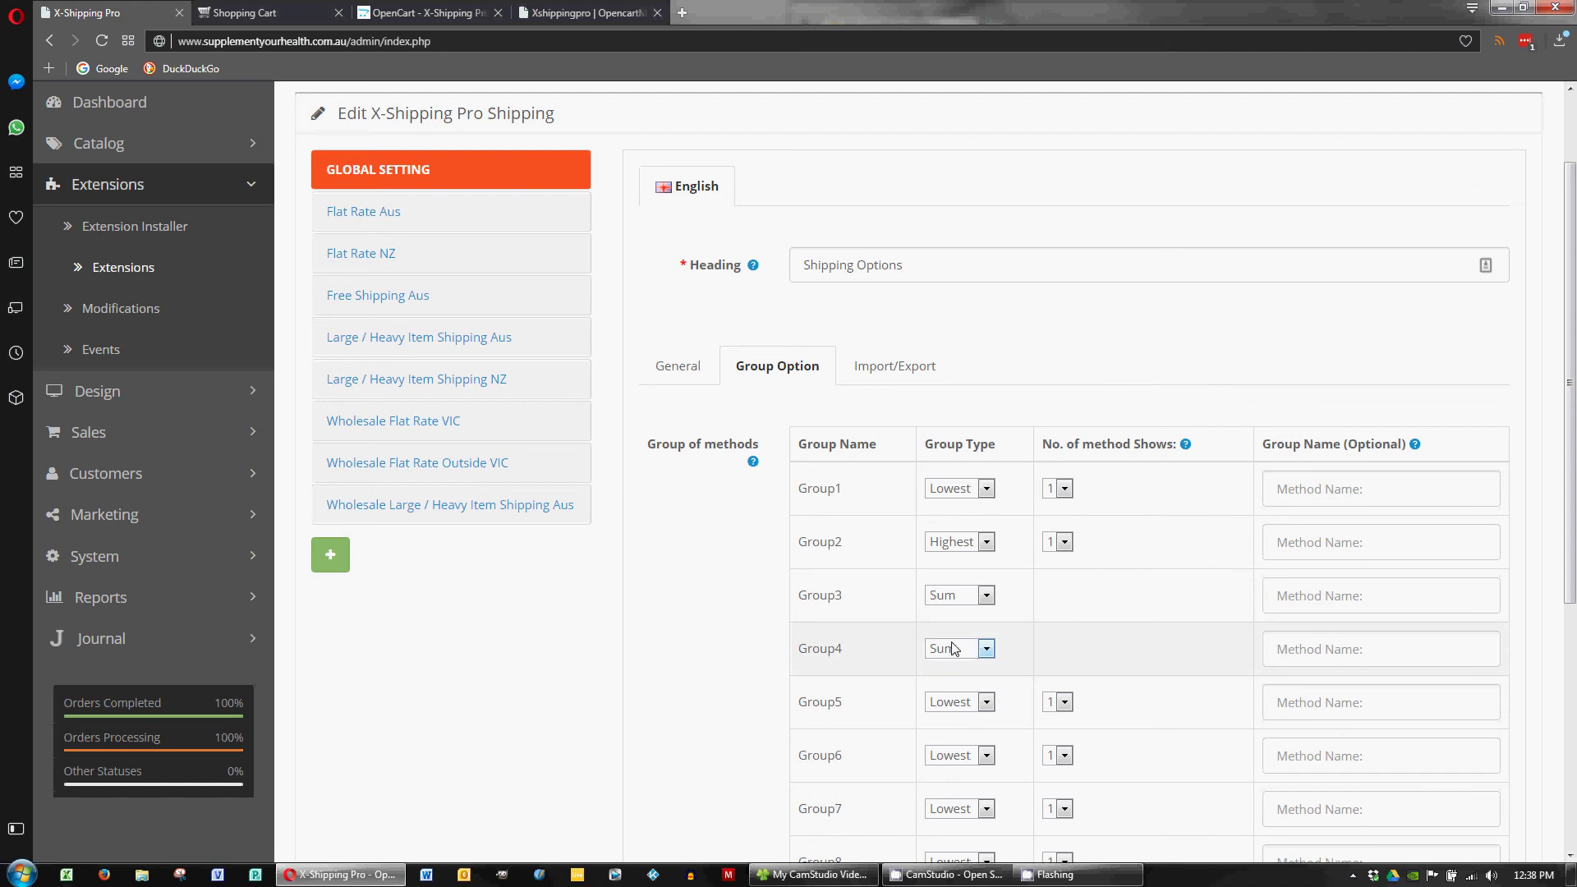
pyautogui.click(538, 511)
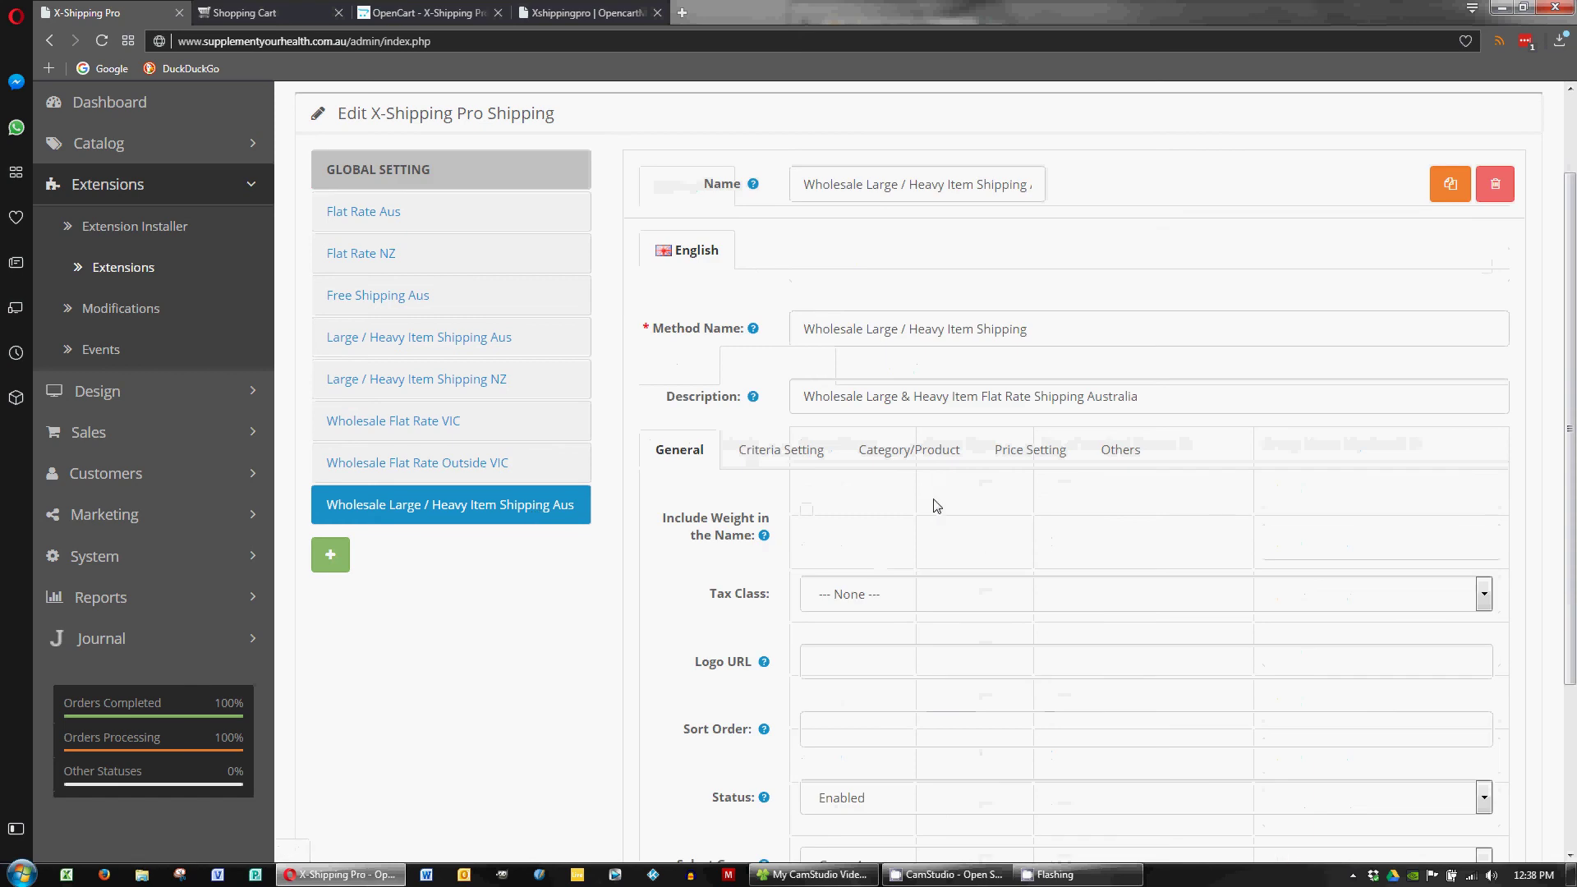
pyautogui.scroll(-2, 855, 398)
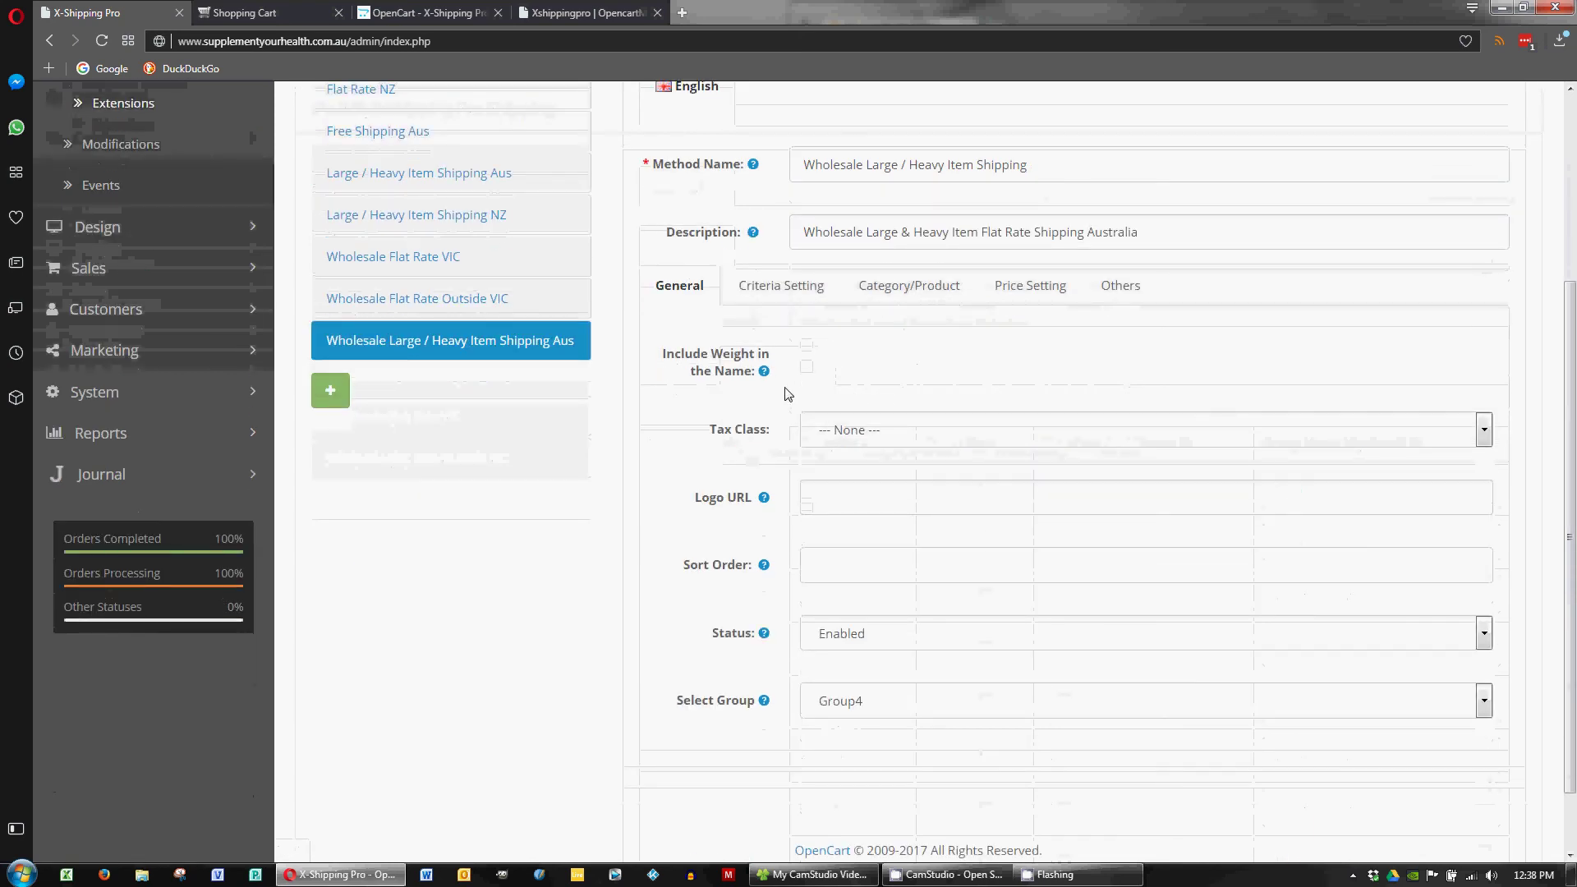
pyautogui.scroll(1, 632, 516)
pyautogui.scroll(1, 633, 516)
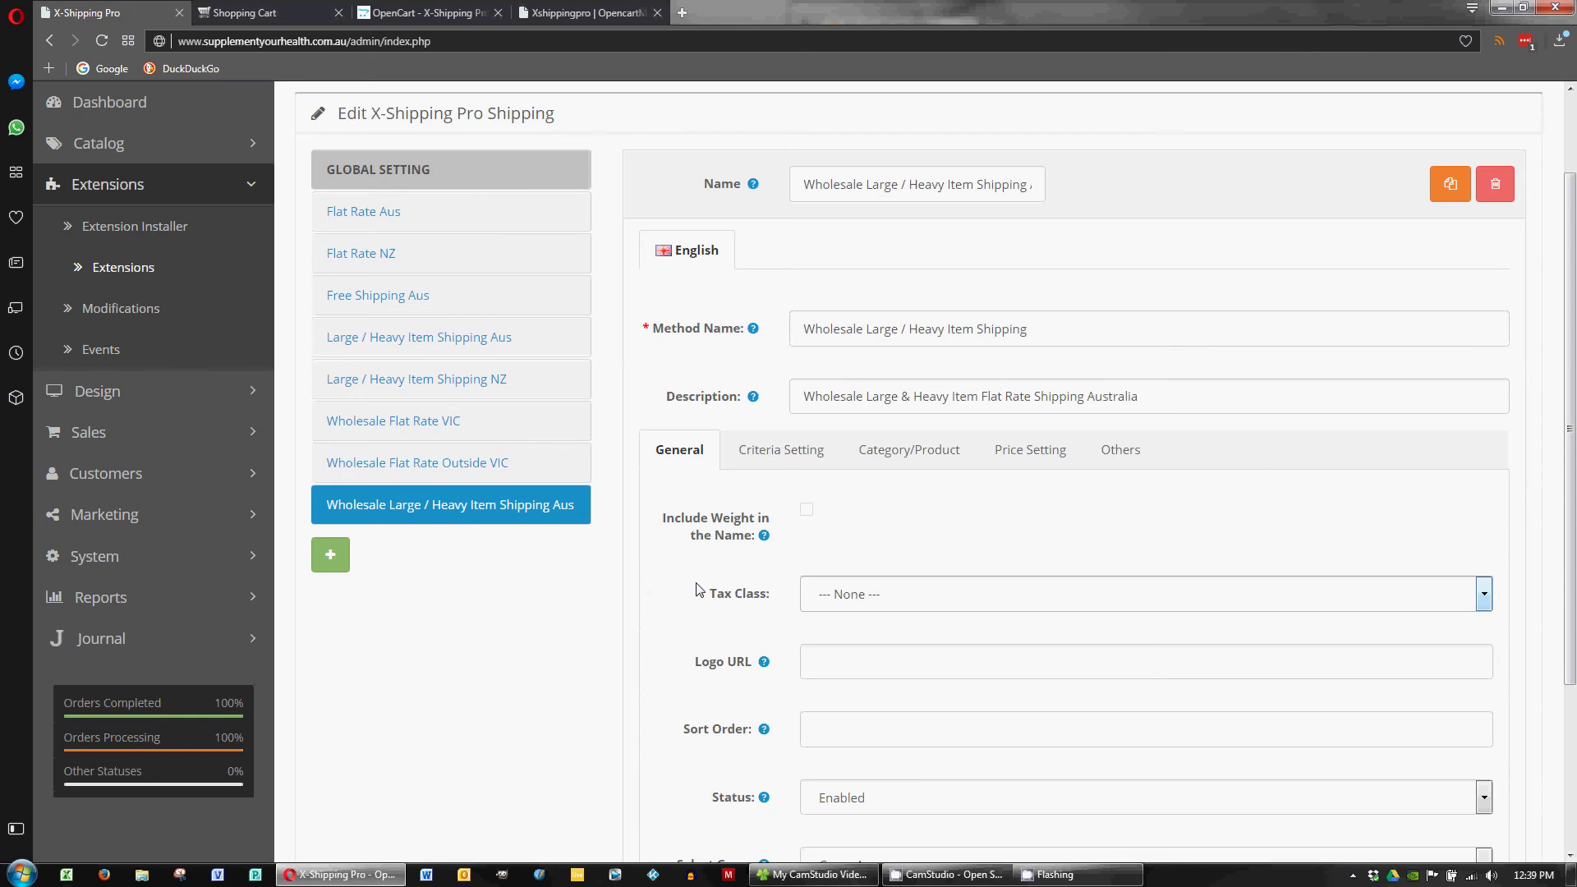
# Review the category and product rules and the heavy item method's criteria settings.
pyautogui.click(924, 452)
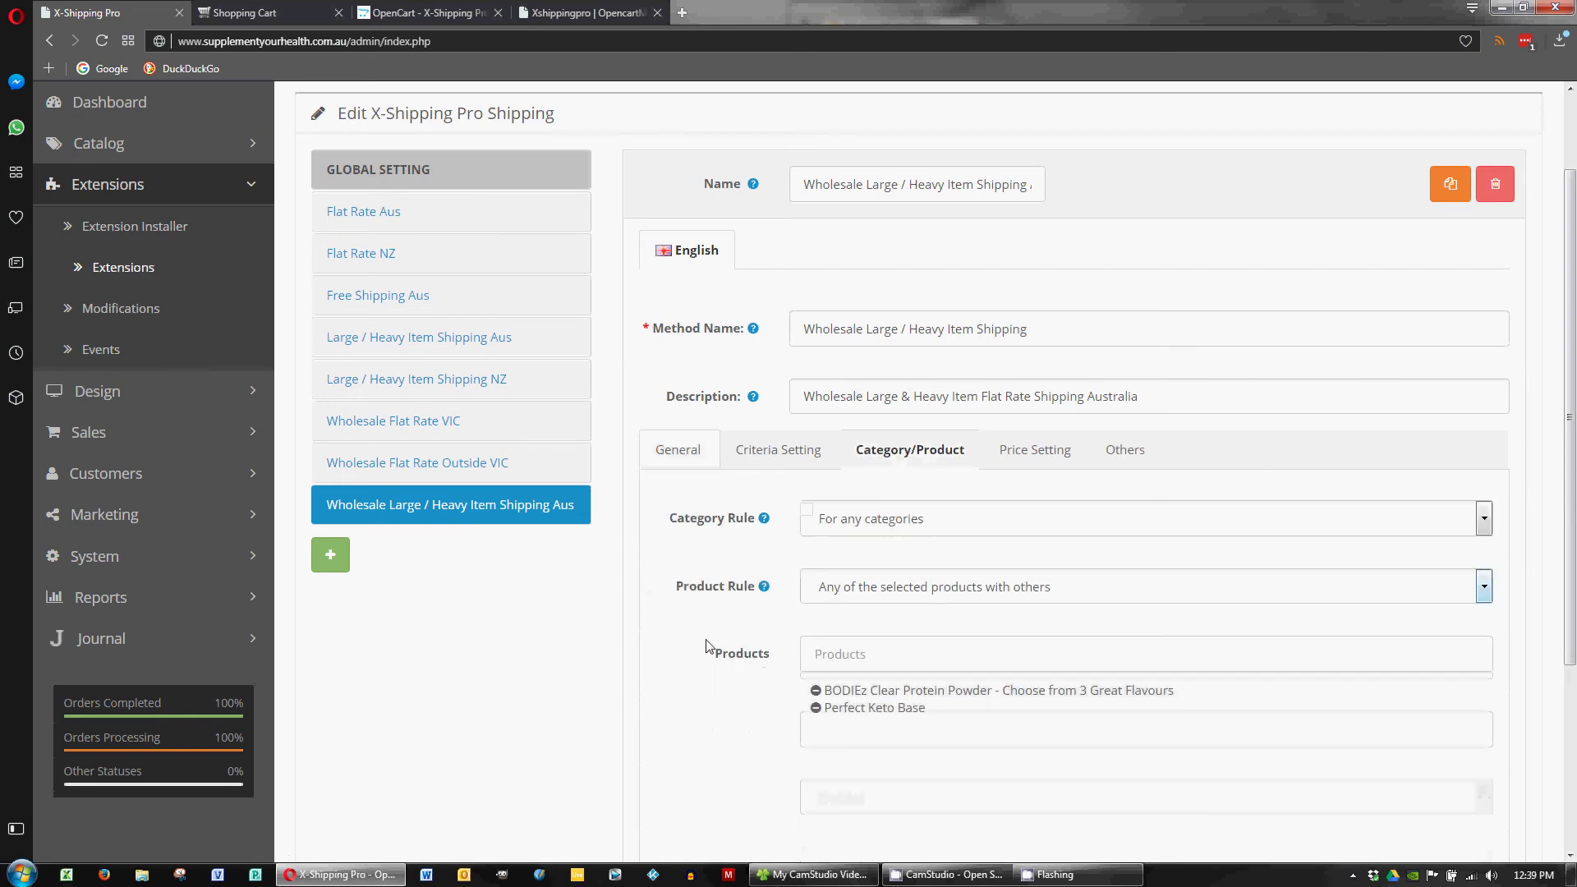
pyautogui.scroll(-1, 706, 648)
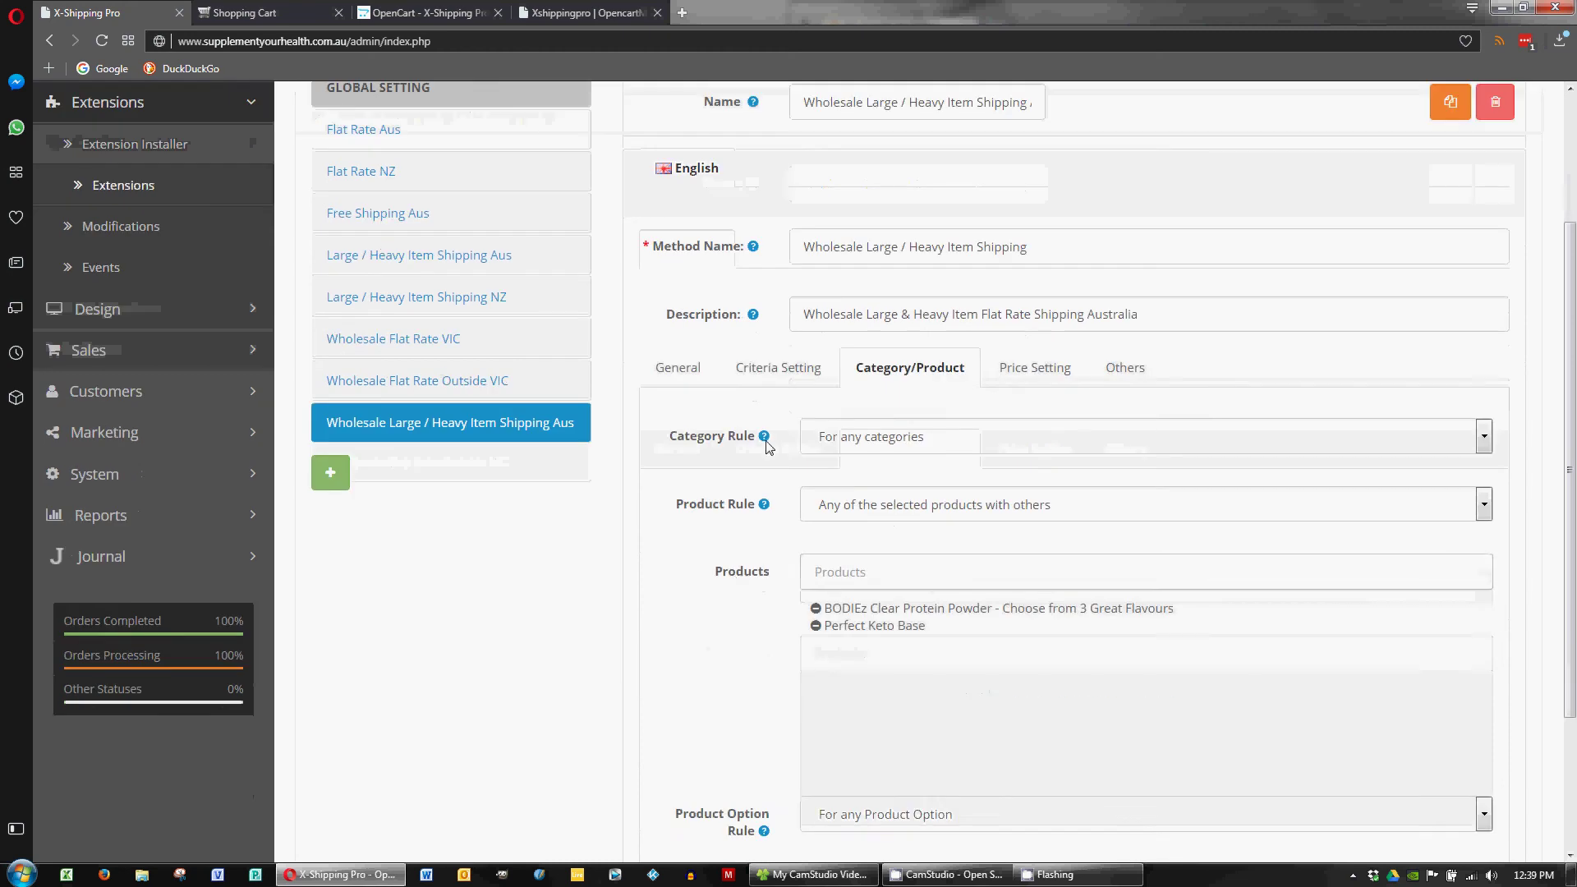
pyautogui.click(780, 373)
pyautogui.click(678, 367)
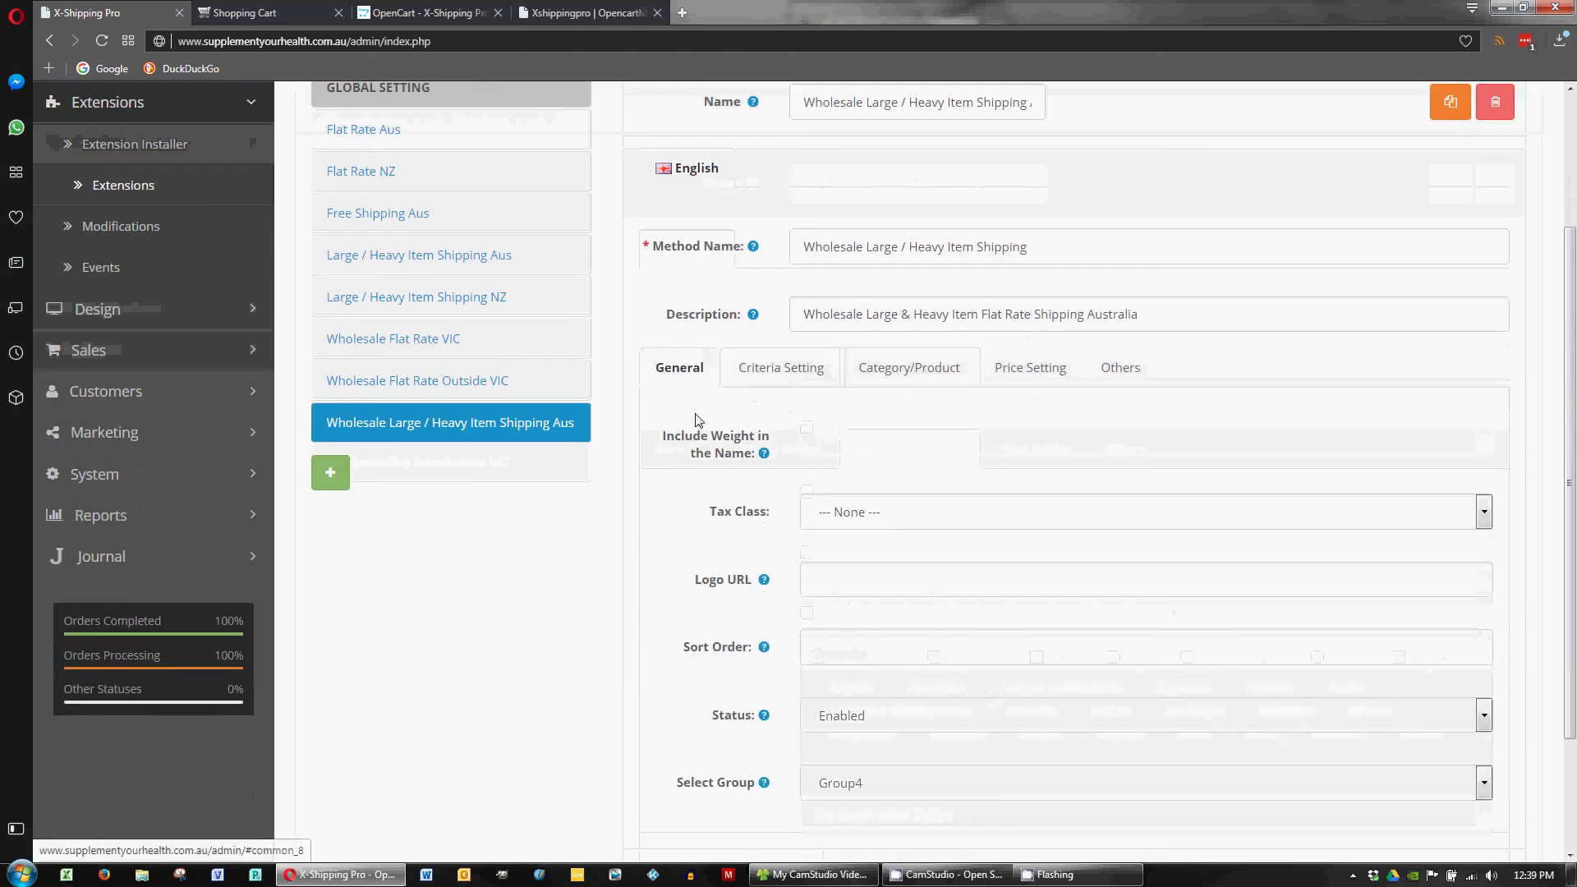
pyautogui.click(788, 369)
pyautogui.scroll(-2, 998, 559)
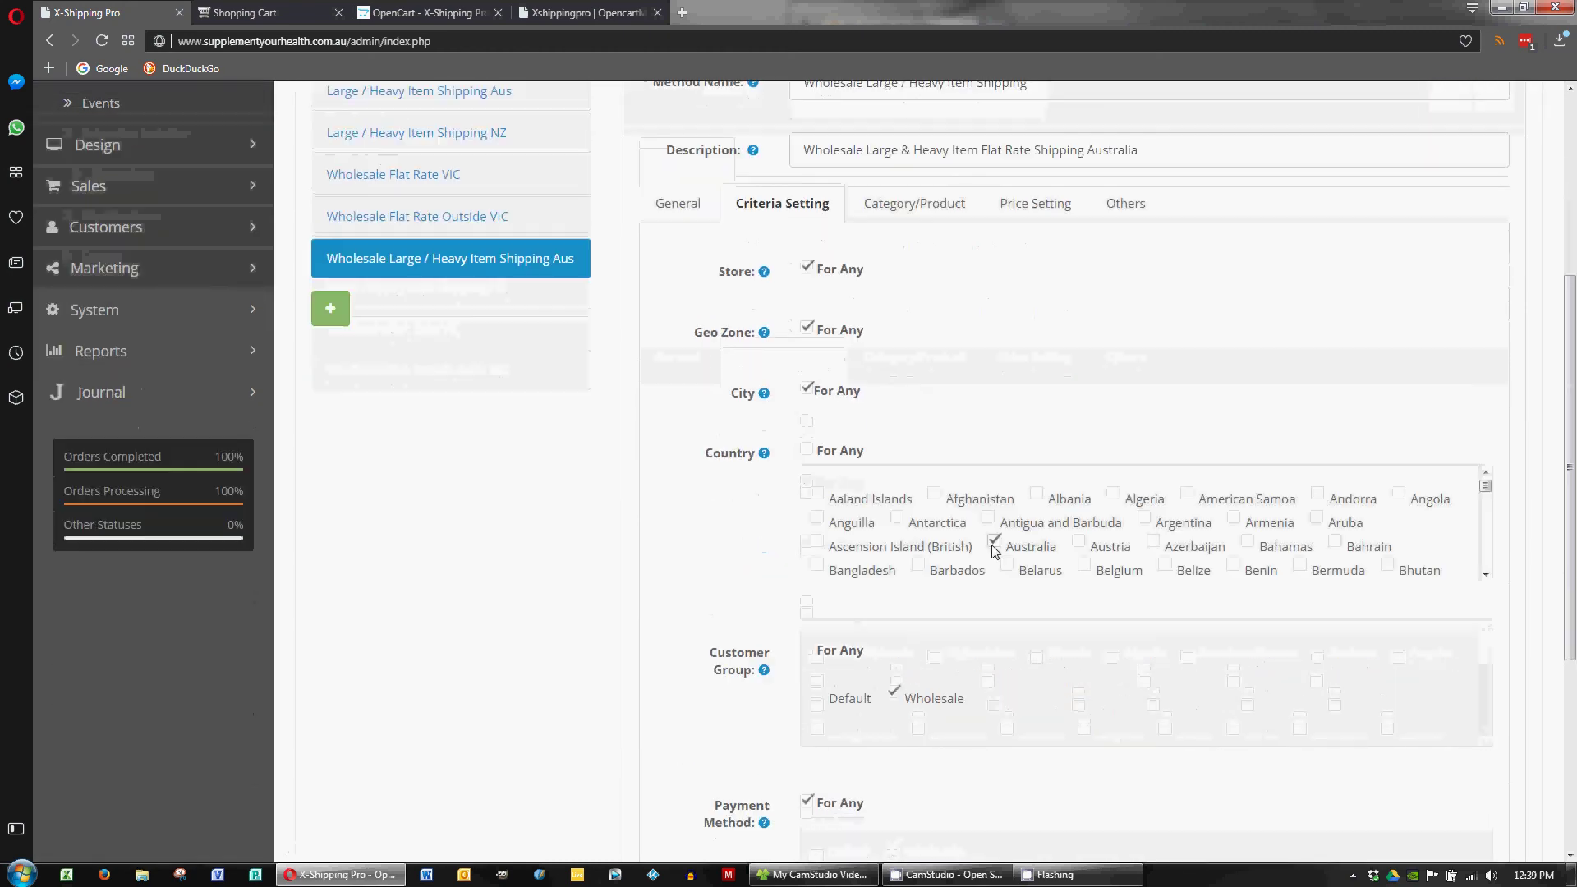
# Open Wholesale Flat Rate VIC's criteria to confirm it is limited to the Australia - VIC geo zone.
pyautogui.click(493, 175)
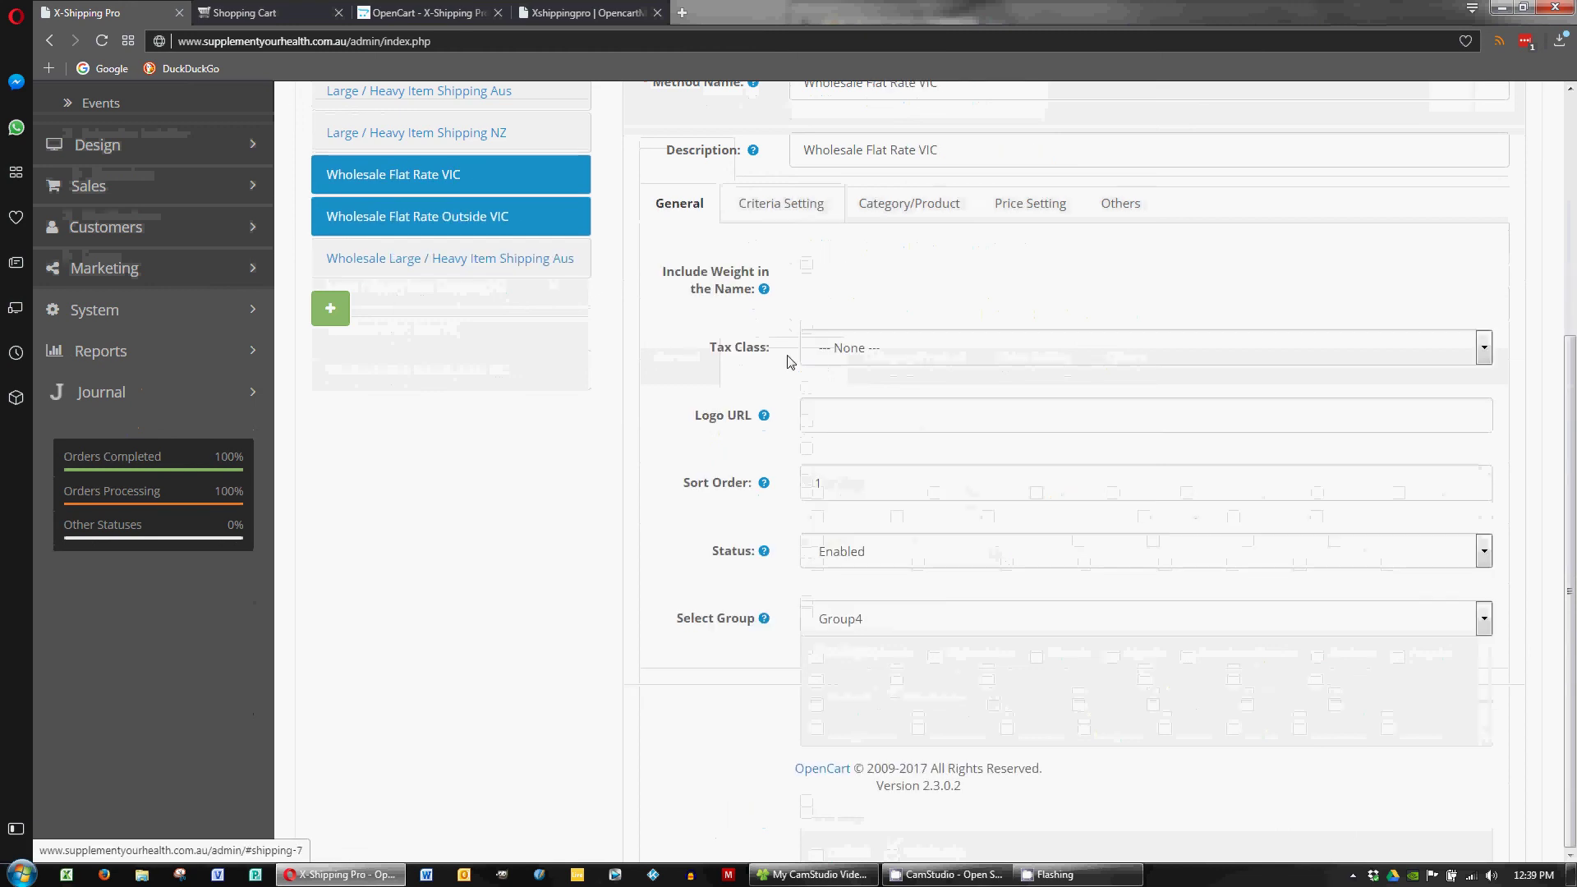
pyautogui.click(791, 205)
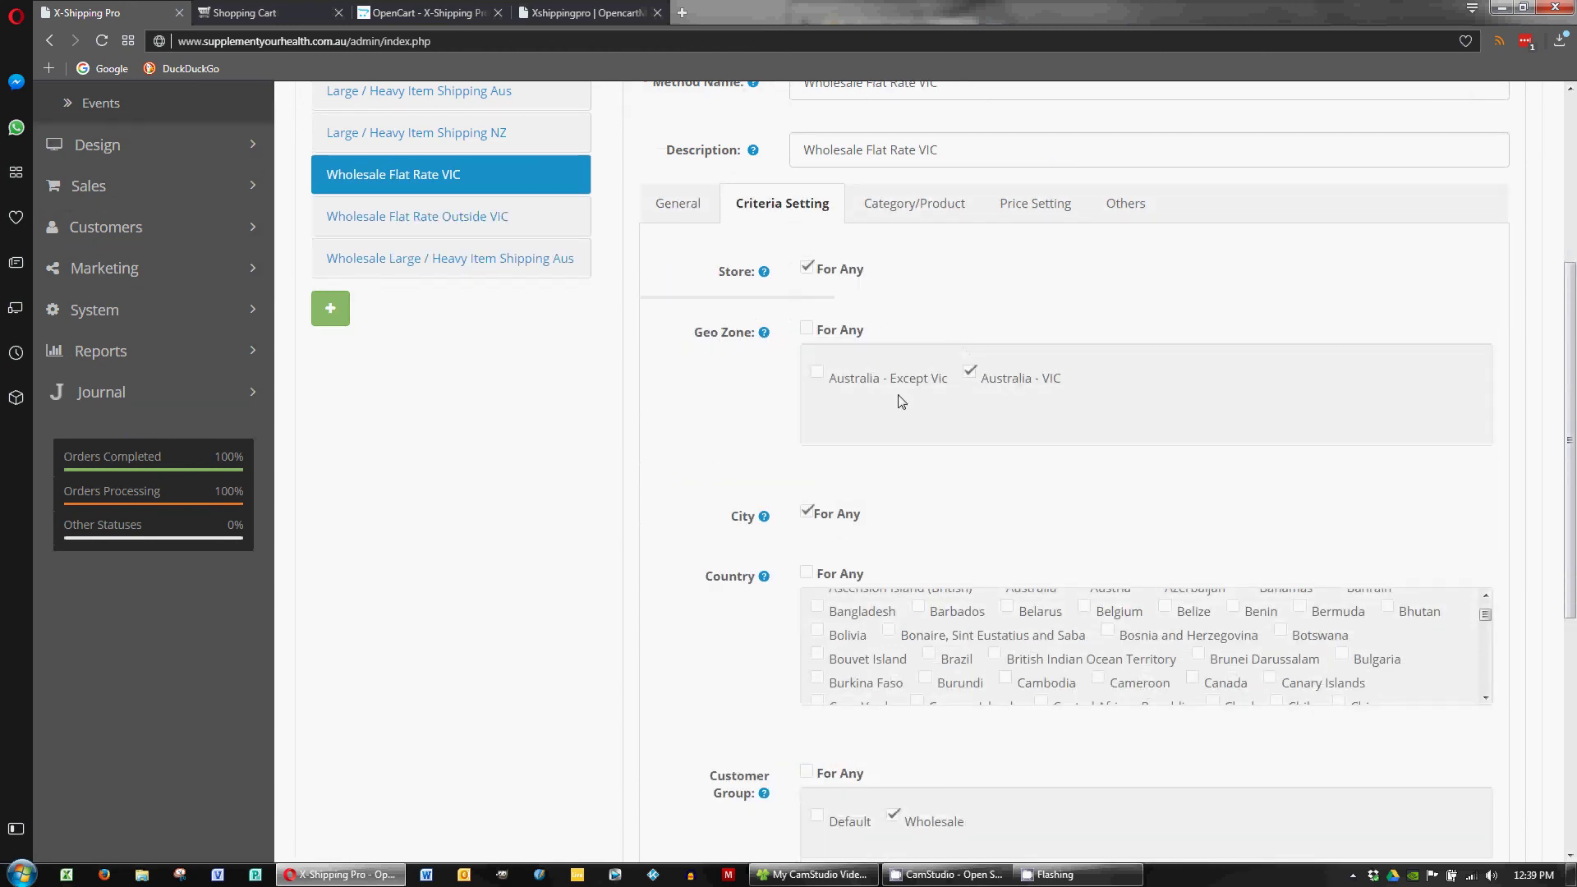
pyautogui.scroll(1, 448, 430)
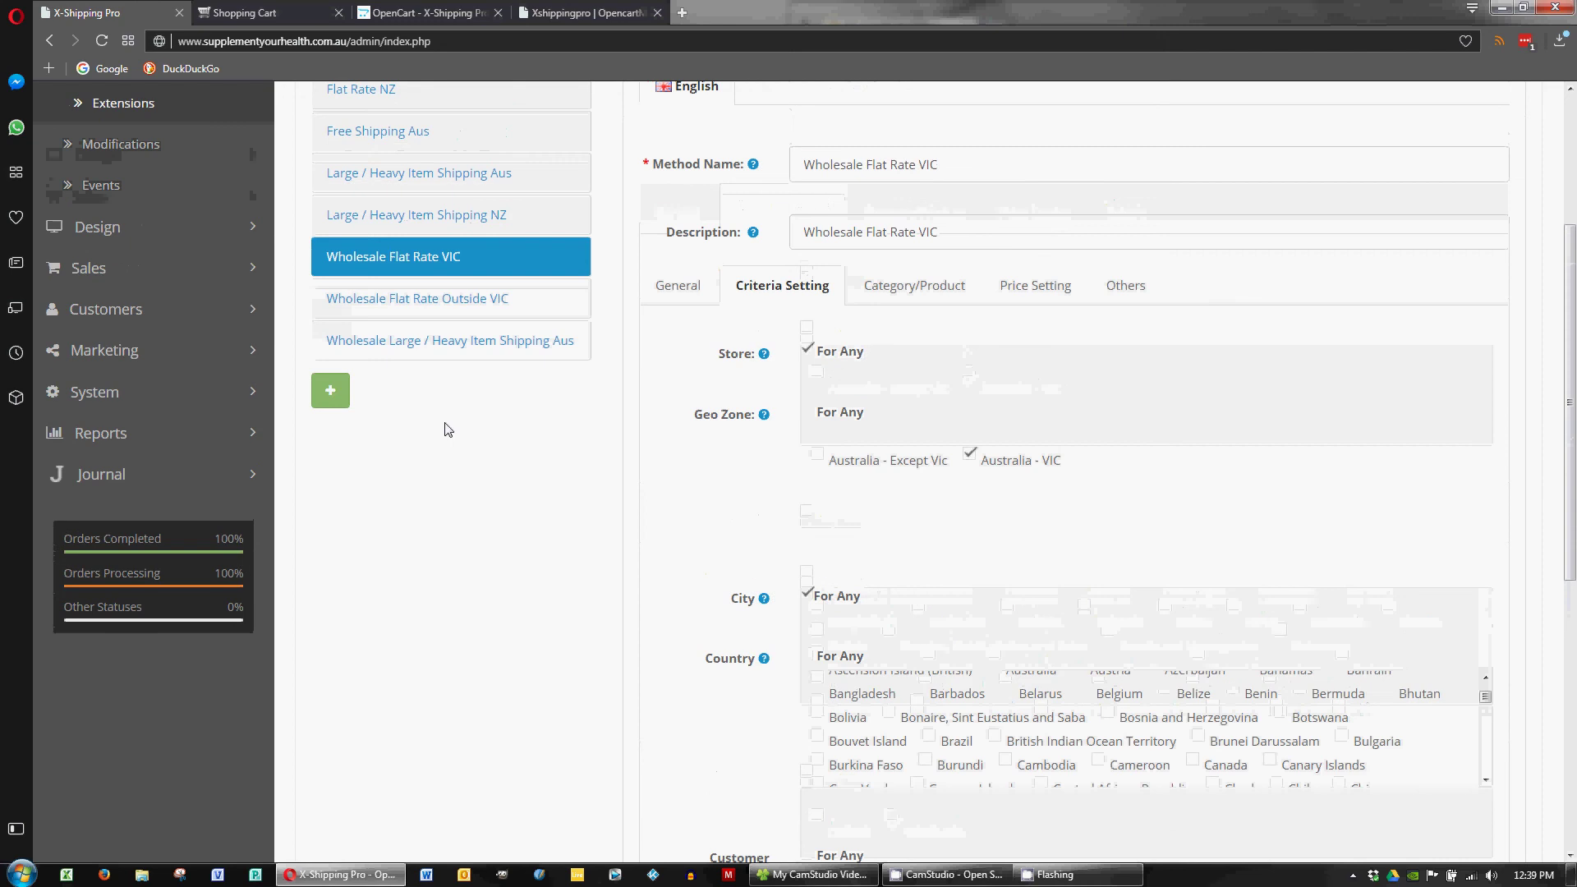
# Navigate through System > Localisation > Zones to the Geo Zones list.
pyautogui.click(218, 392)
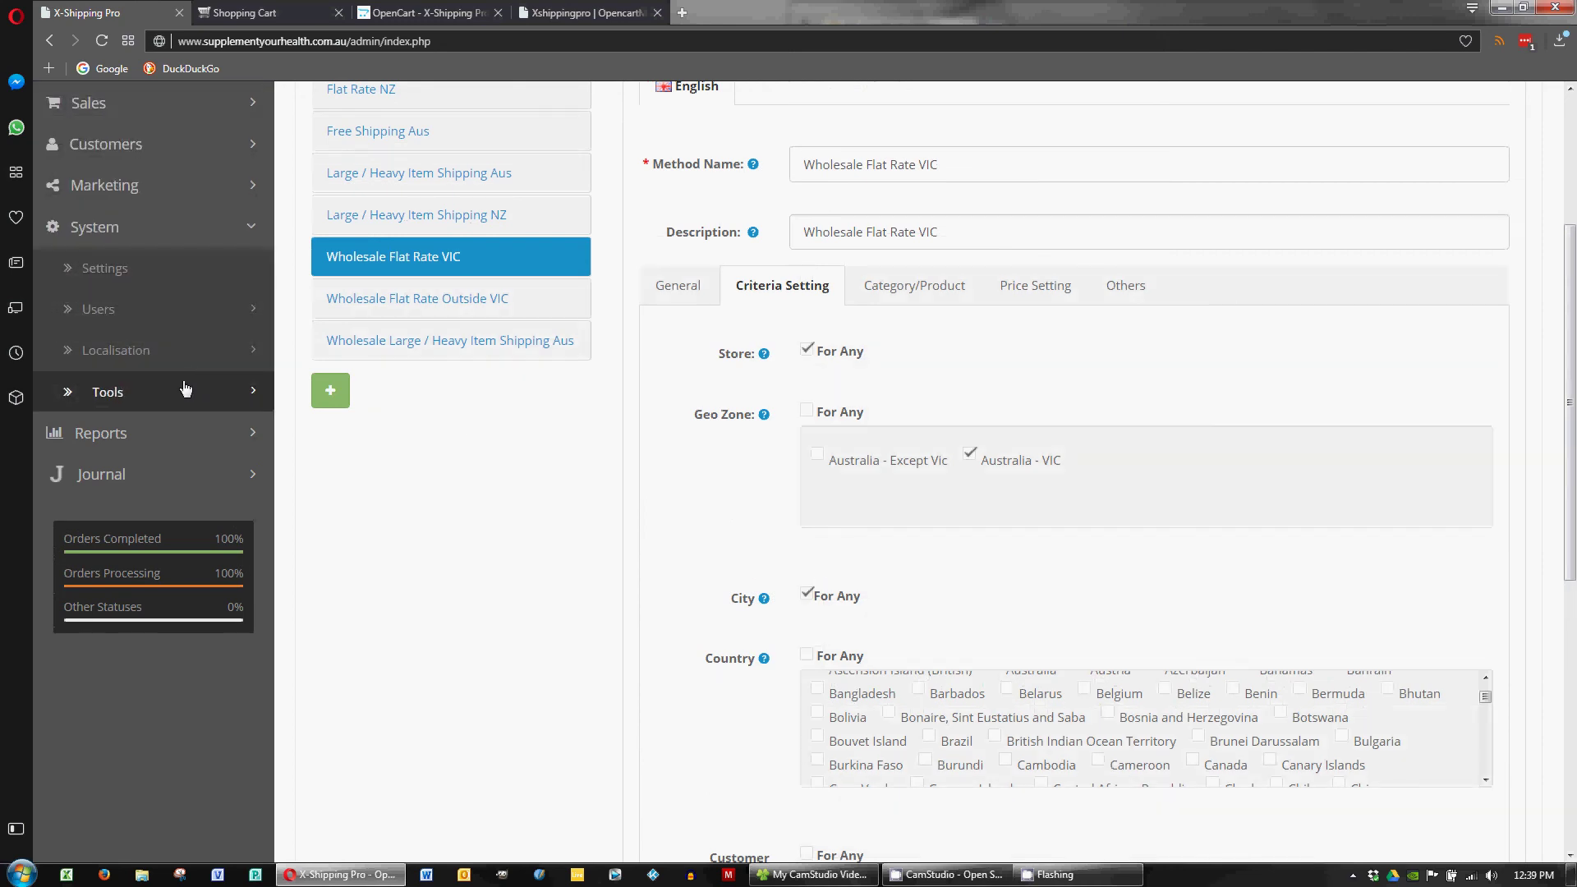
pyautogui.click(168, 353)
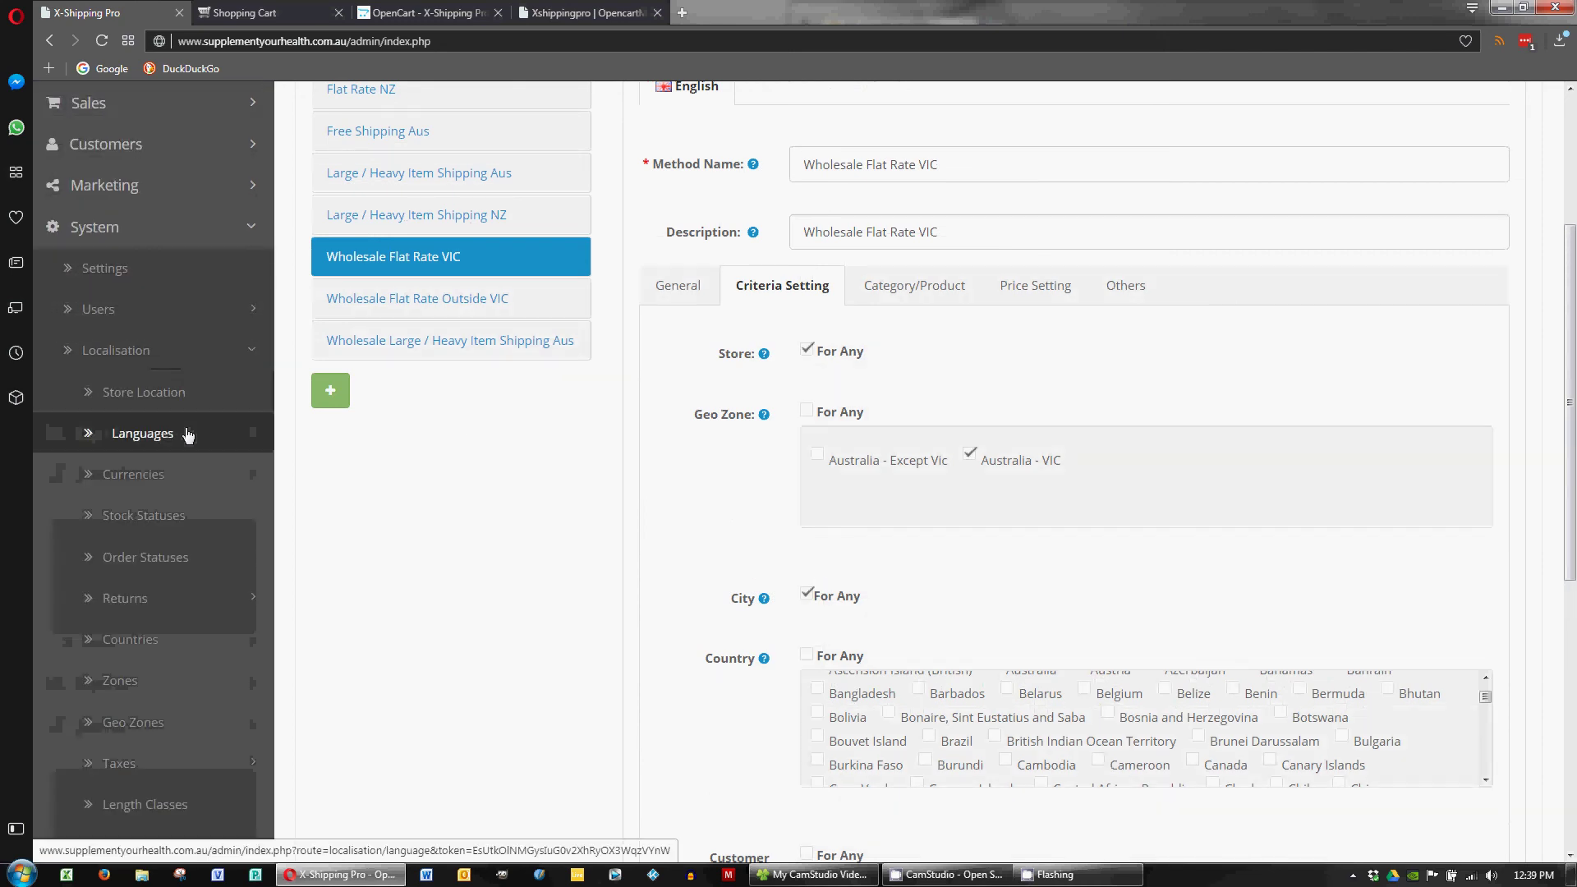
pyautogui.scroll(-1, 164, 600)
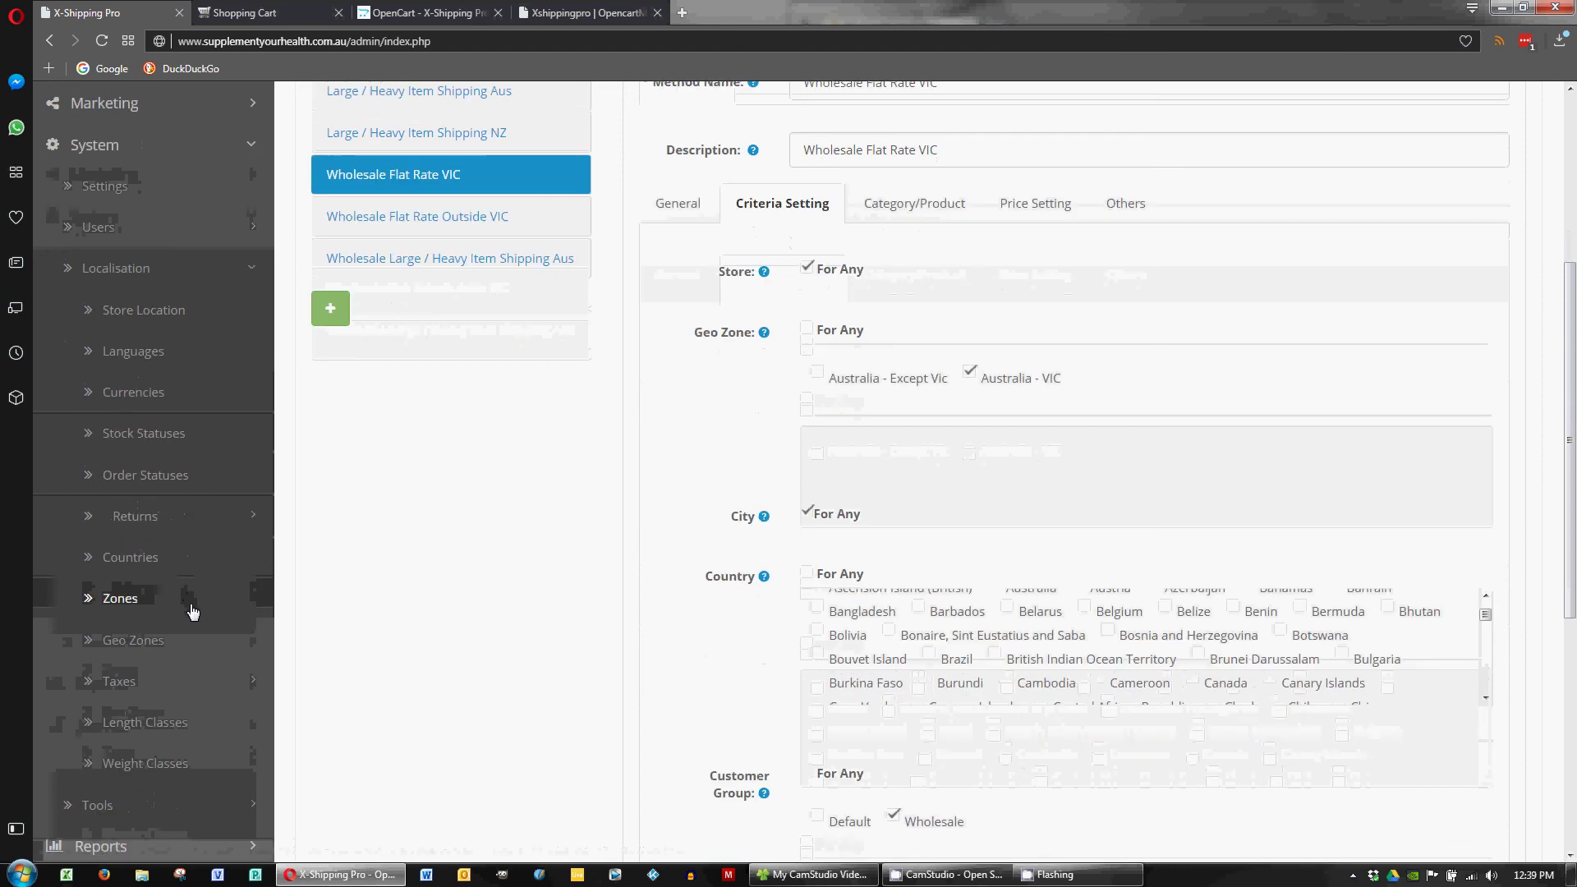
pyautogui.click(130, 599)
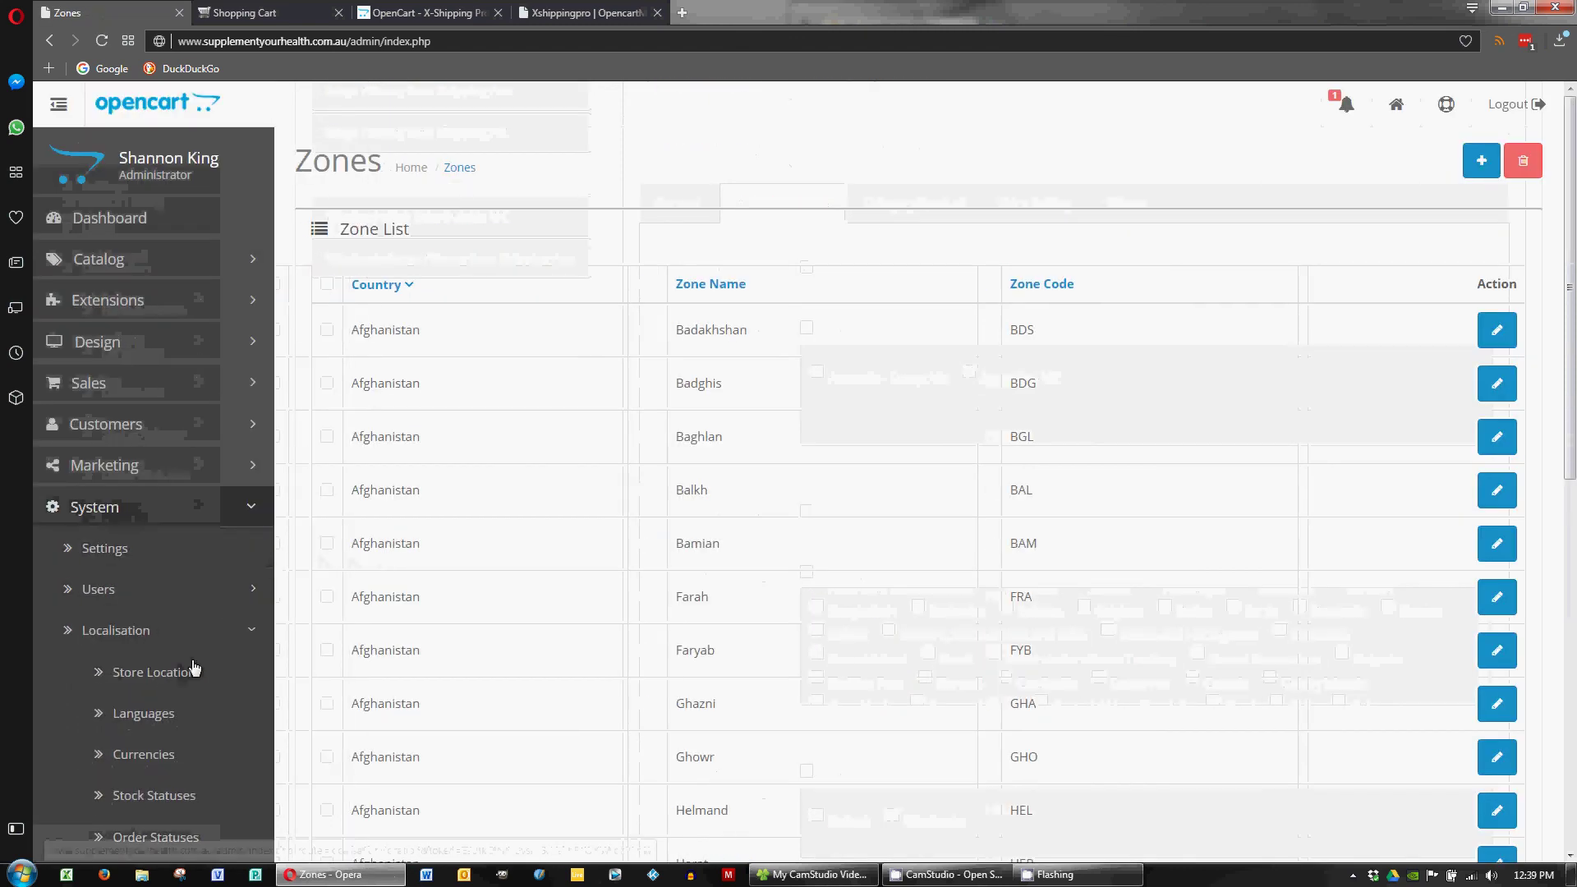
pyautogui.scroll(-2, 177, 713)
pyautogui.scroll(-2, 173, 781)
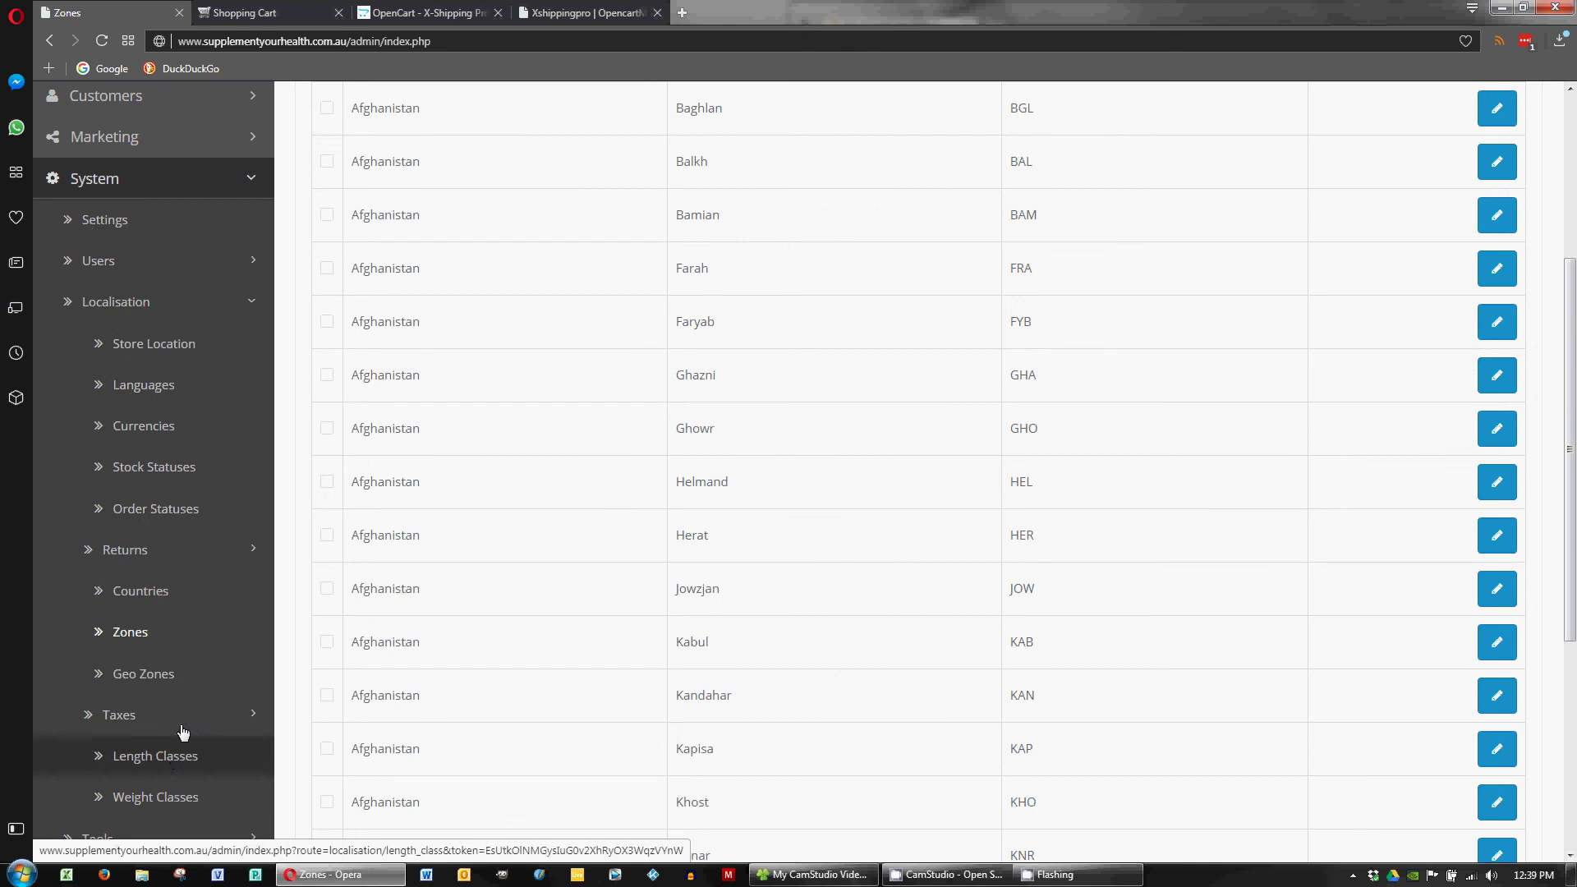
pyautogui.click(184, 684)
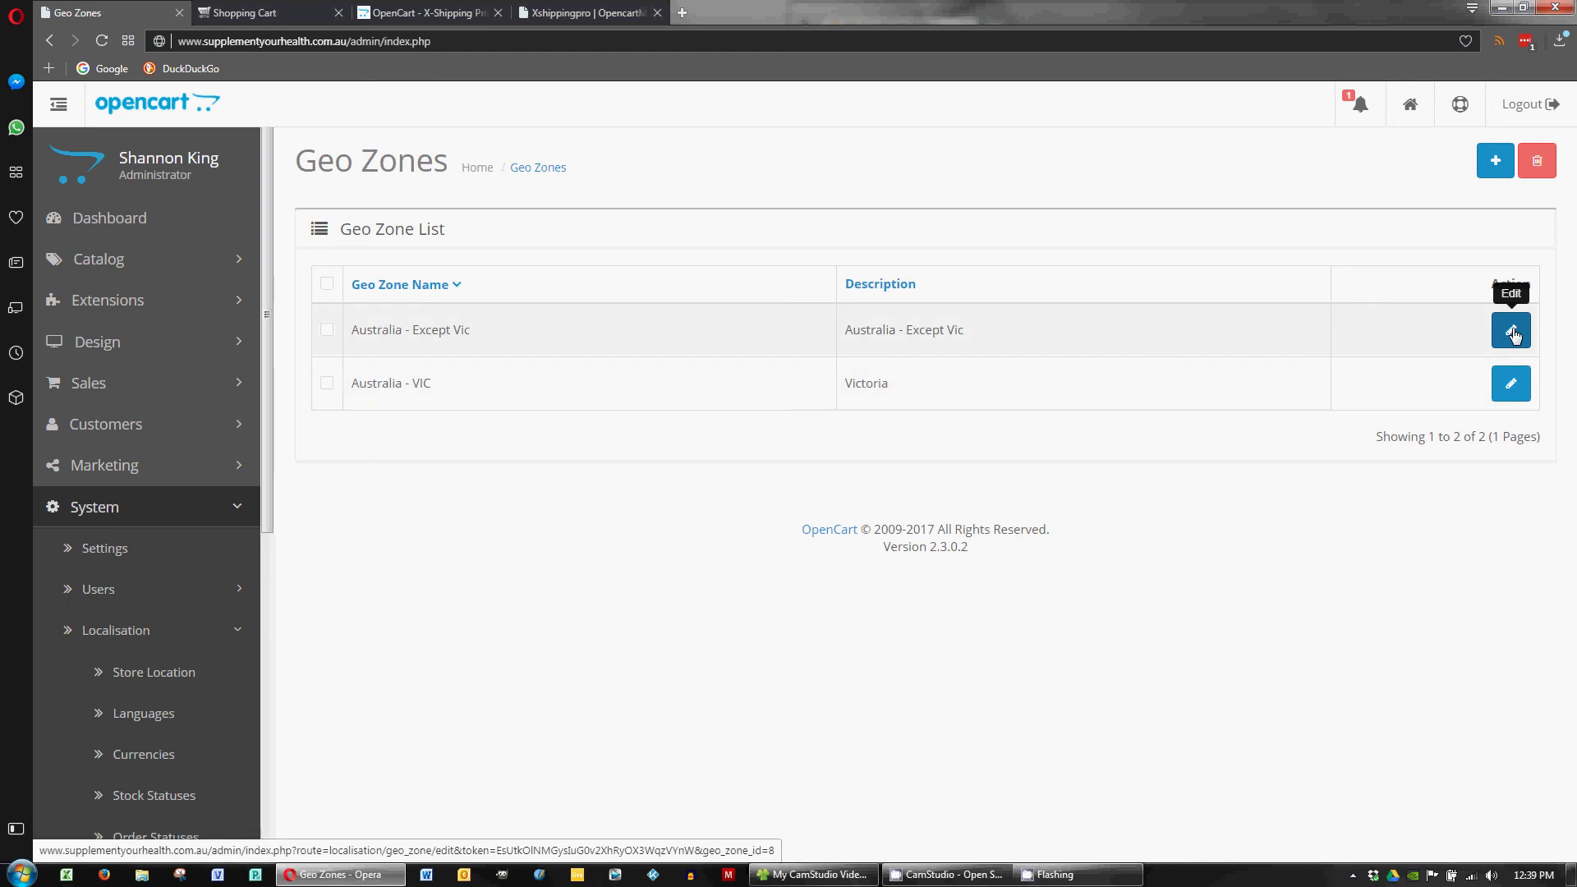
# Edit the Australia - VIC geo zone, keeping its existing entry set to Victoria.
pyautogui.click(1513, 385)
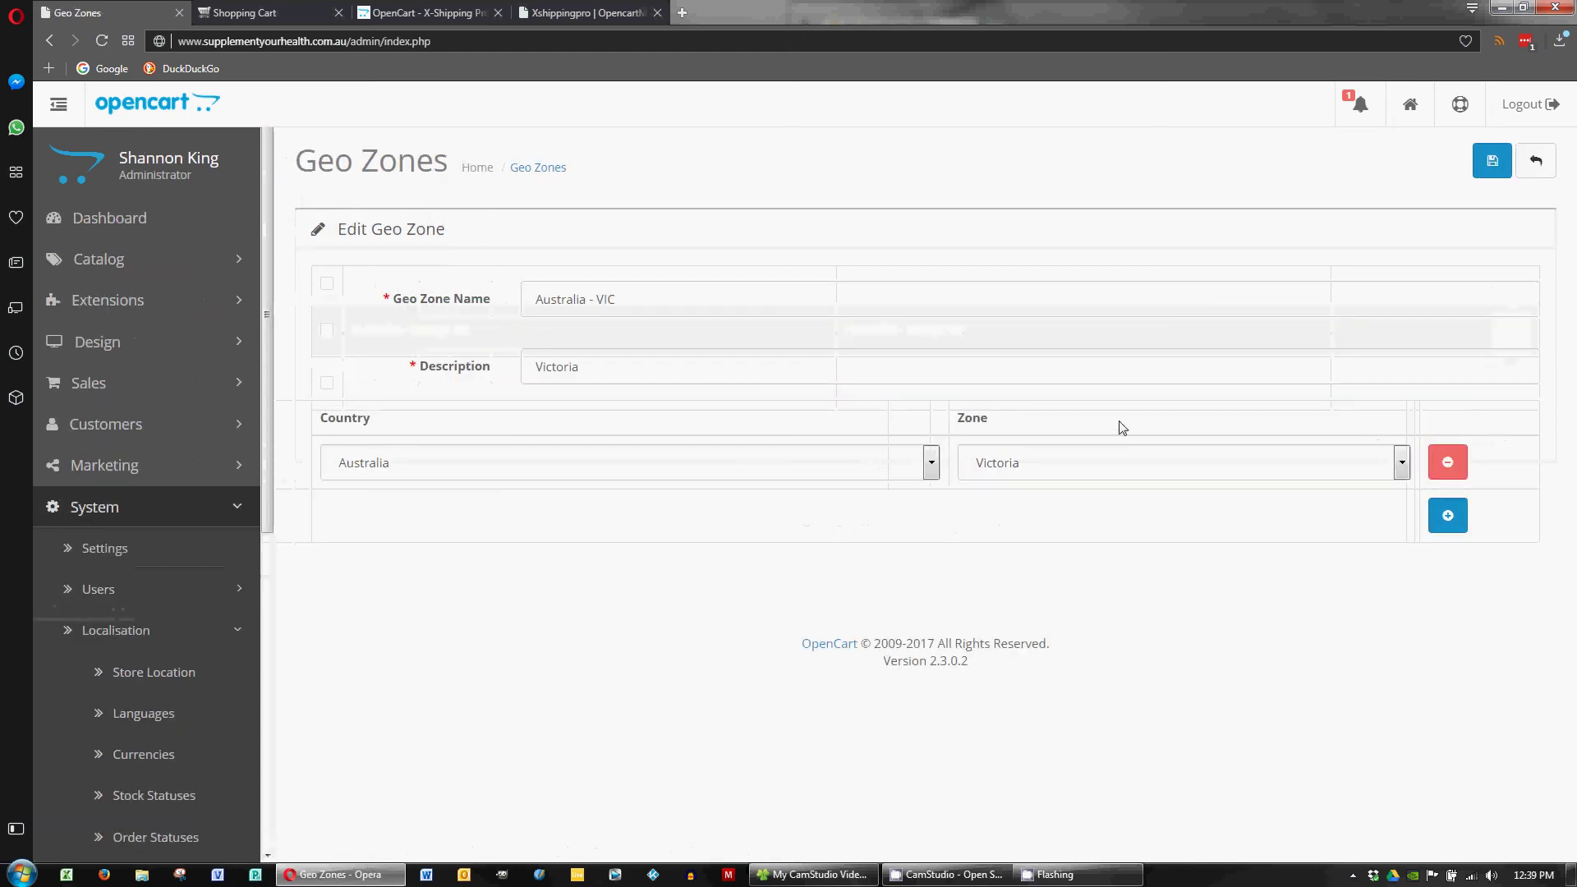
pyautogui.click(1179, 467)
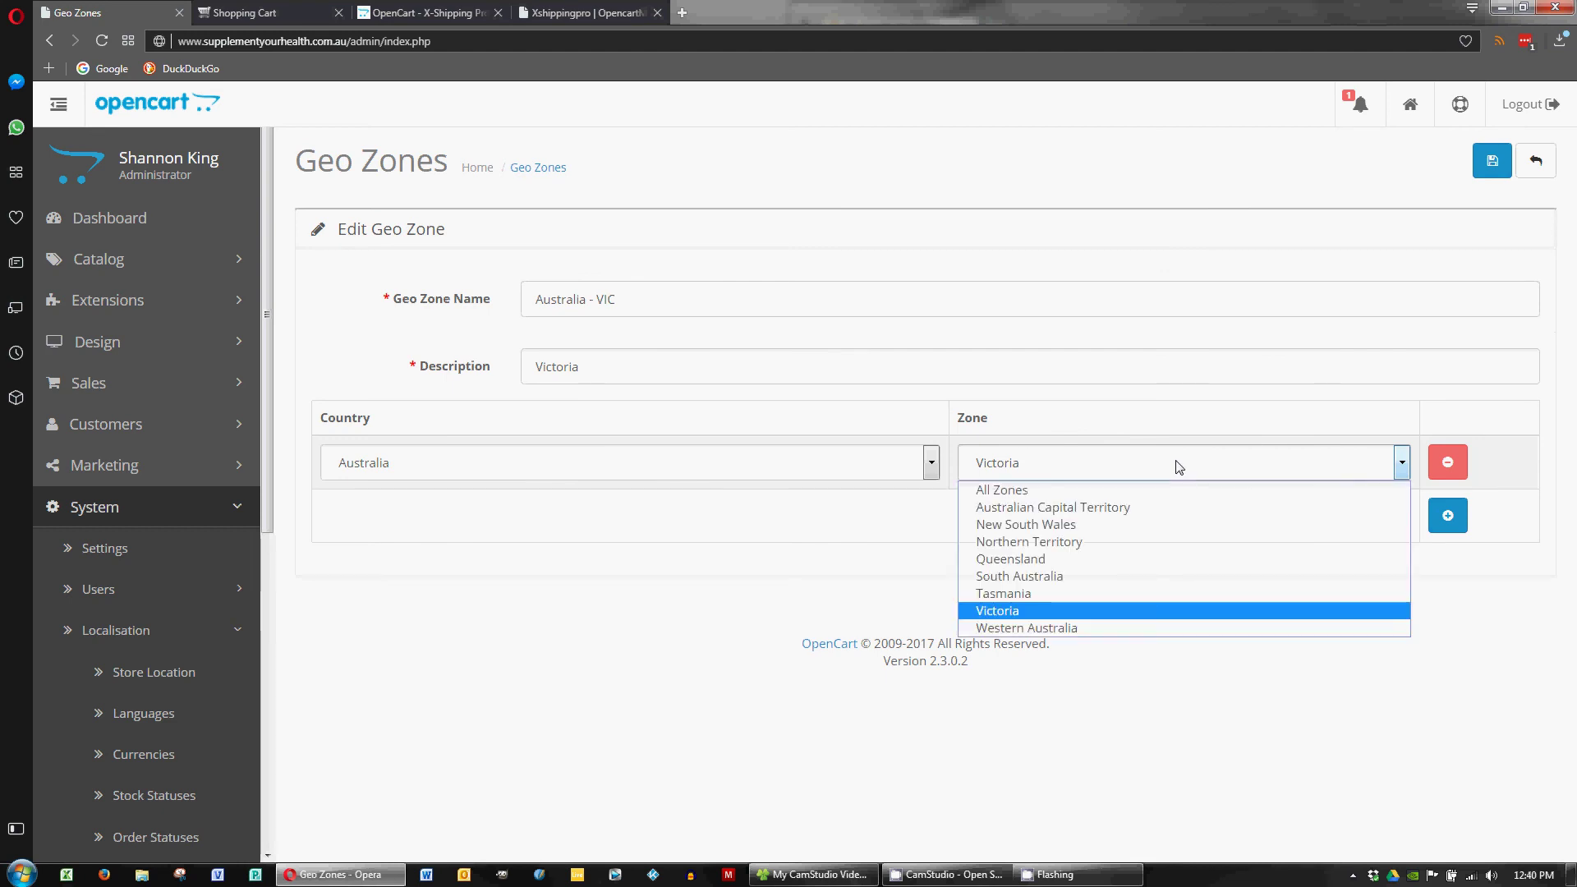
pyautogui.click(1081, 526)
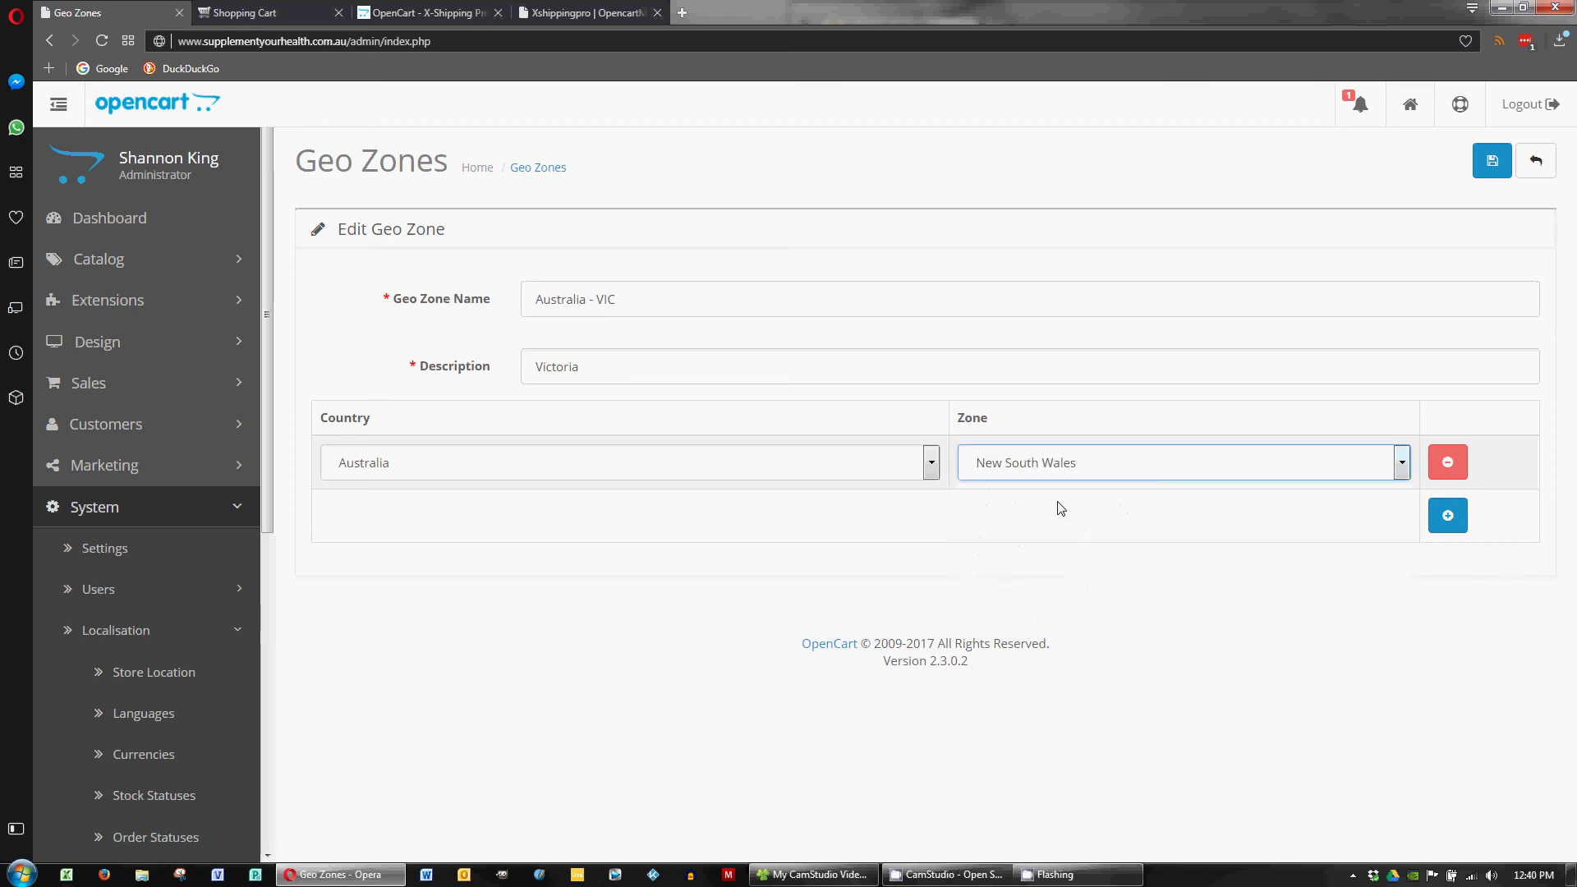
pyautogui.click(1120, 471)
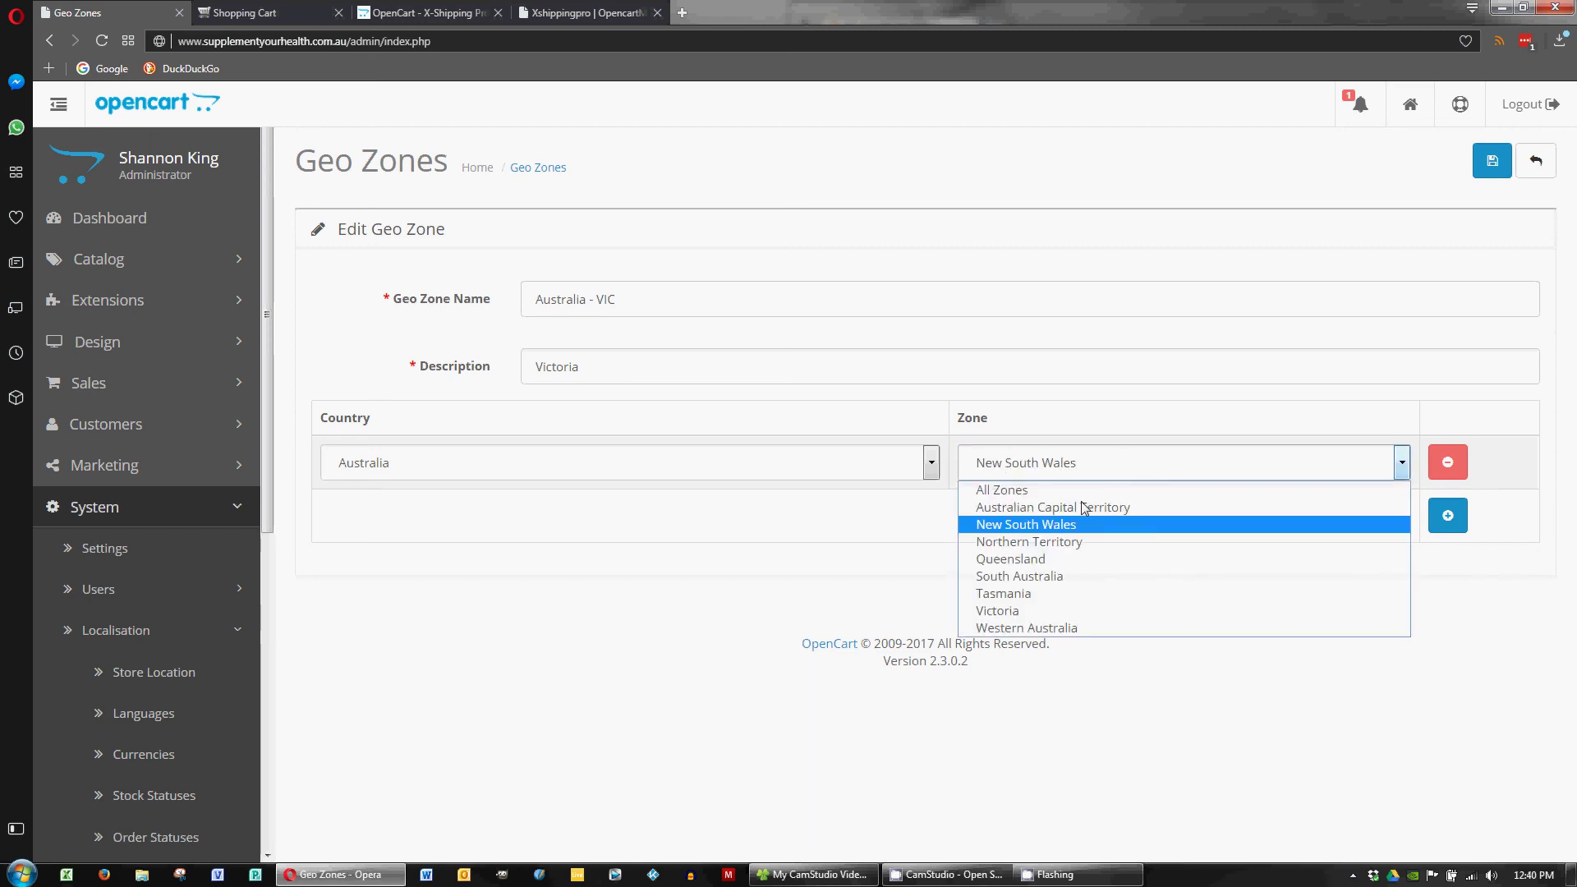
pyautogui.click(1053, 610)
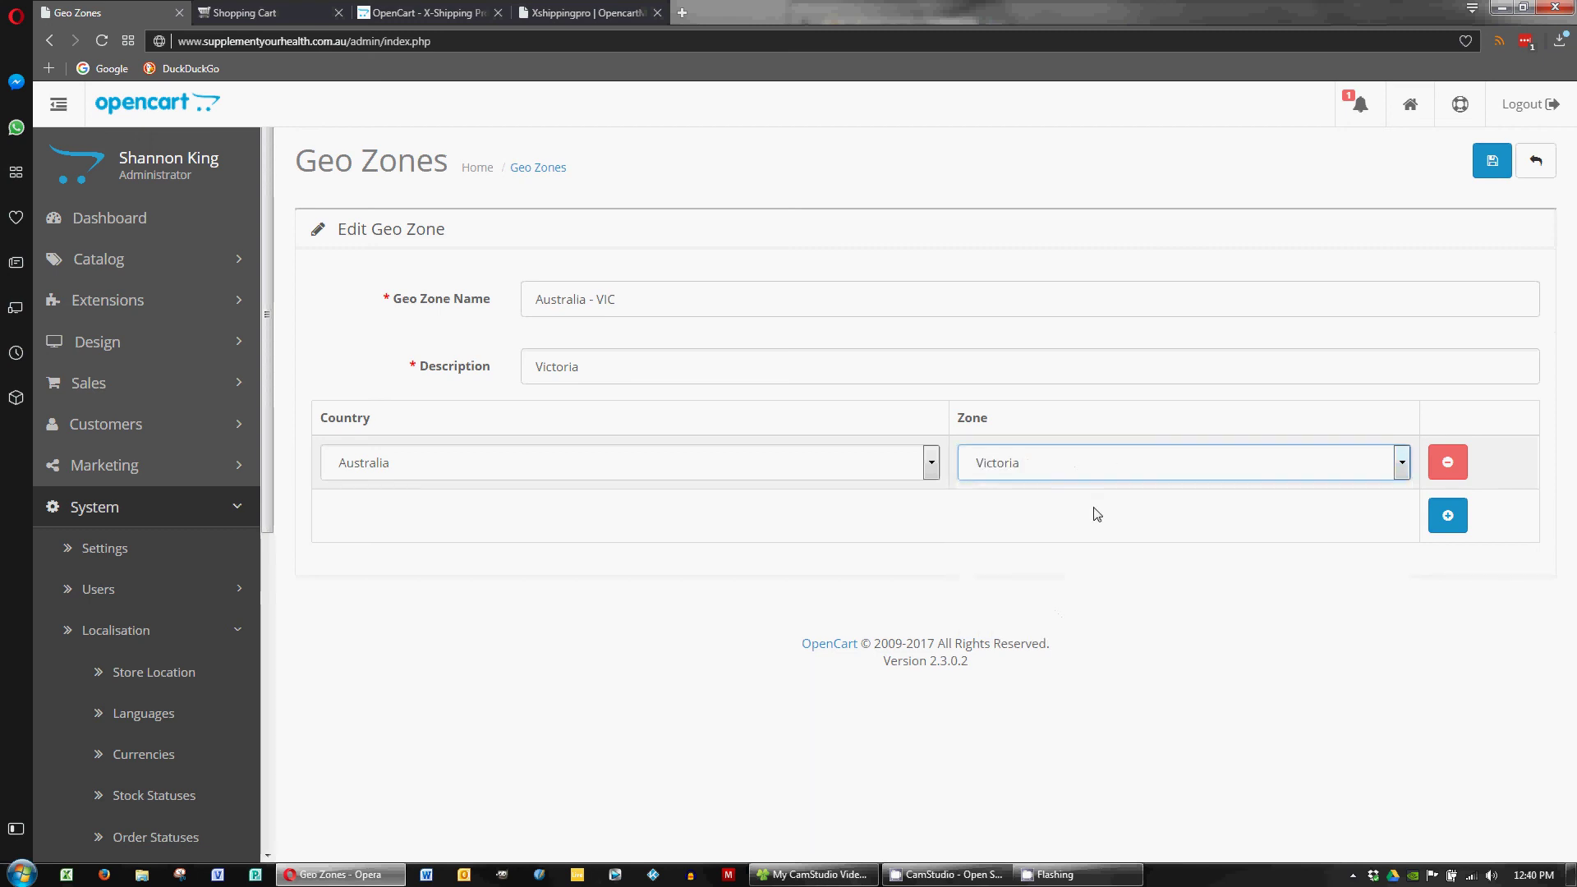
# Add an Australia / New South Wales row to the geo zone and save it.
pyautogui.click(1446, 515)
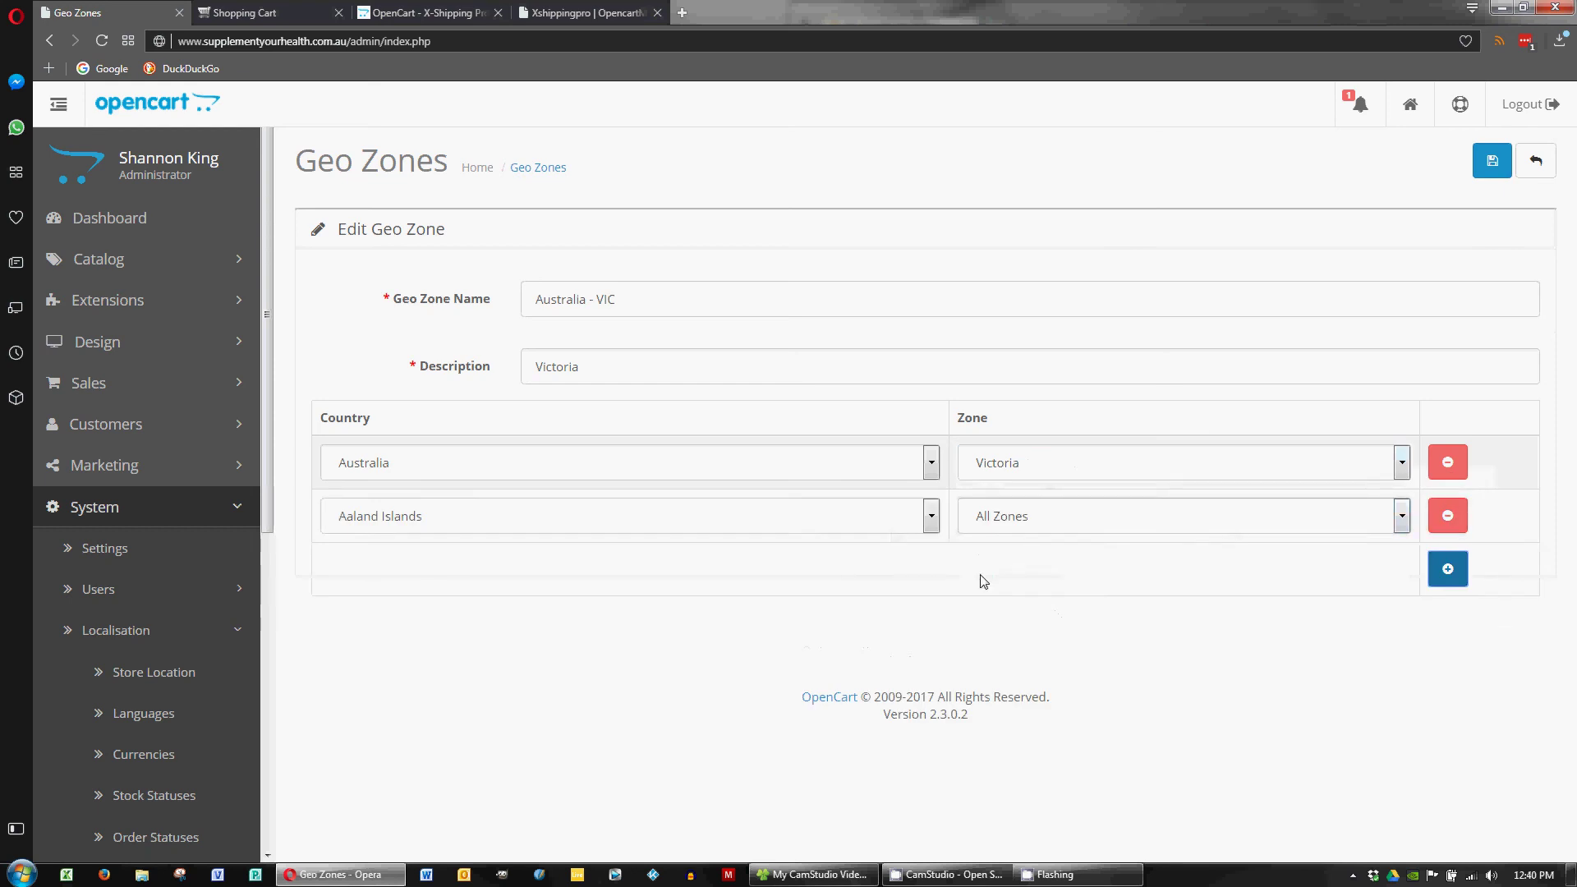
pyautogui.click(891, 522)
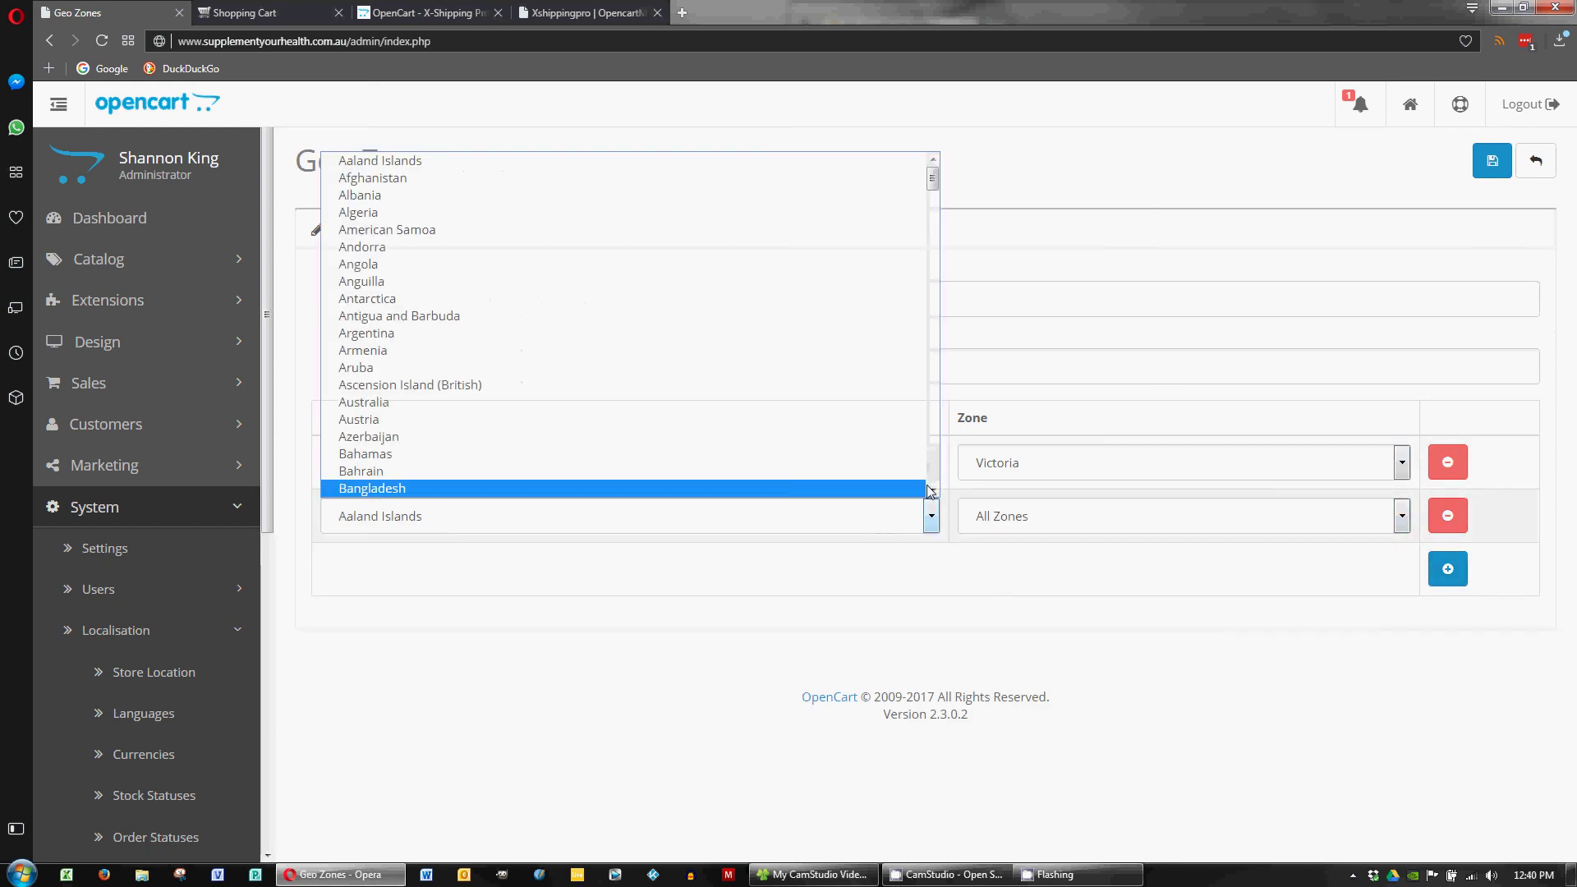
pyautogui.moveTo(934, 177)
pyautogui.mouseDown()
pyautogui.moveTo(936, 225)
pyautogui.moveTo(938, 176)
pyautogui.mouseUp()
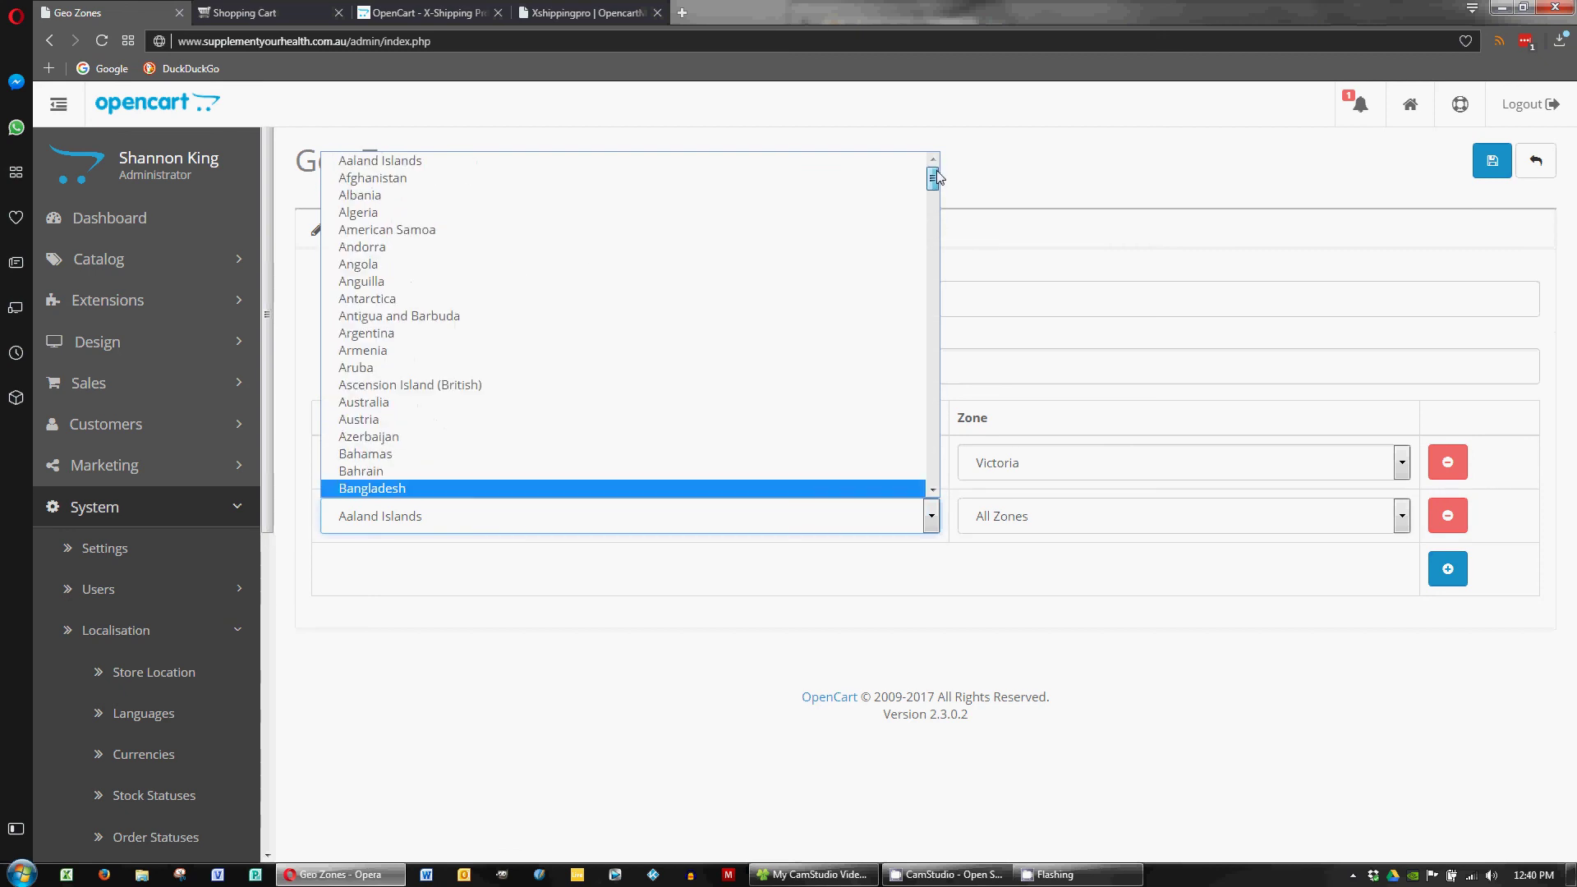
pyautogui.click(463, 402)
pyautogui.click(1076, 526)
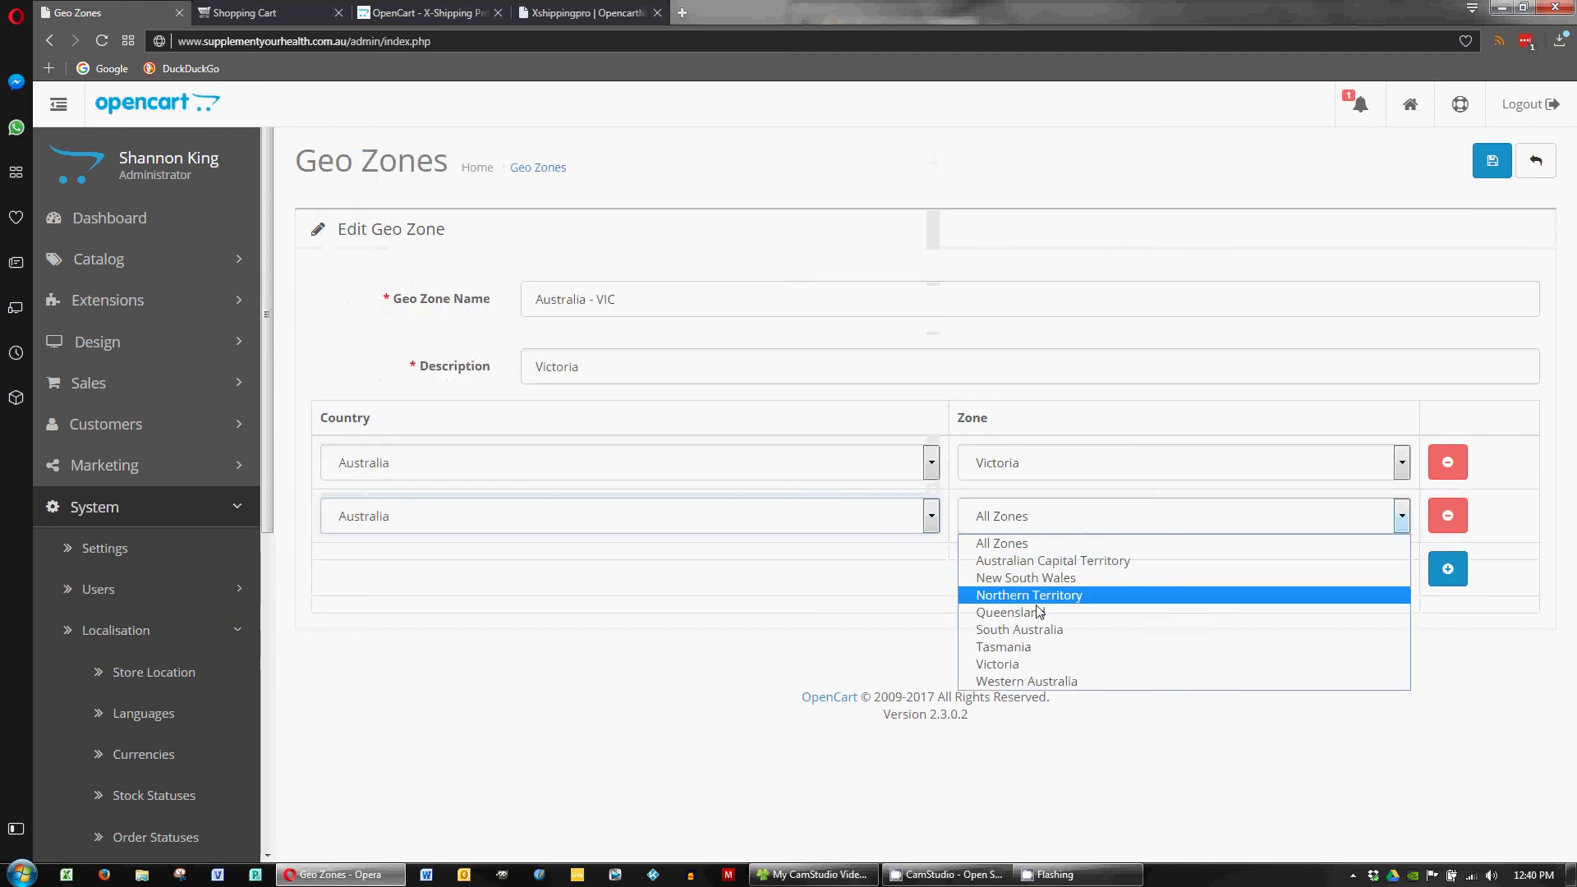
pyautogui.click(1051, 578)
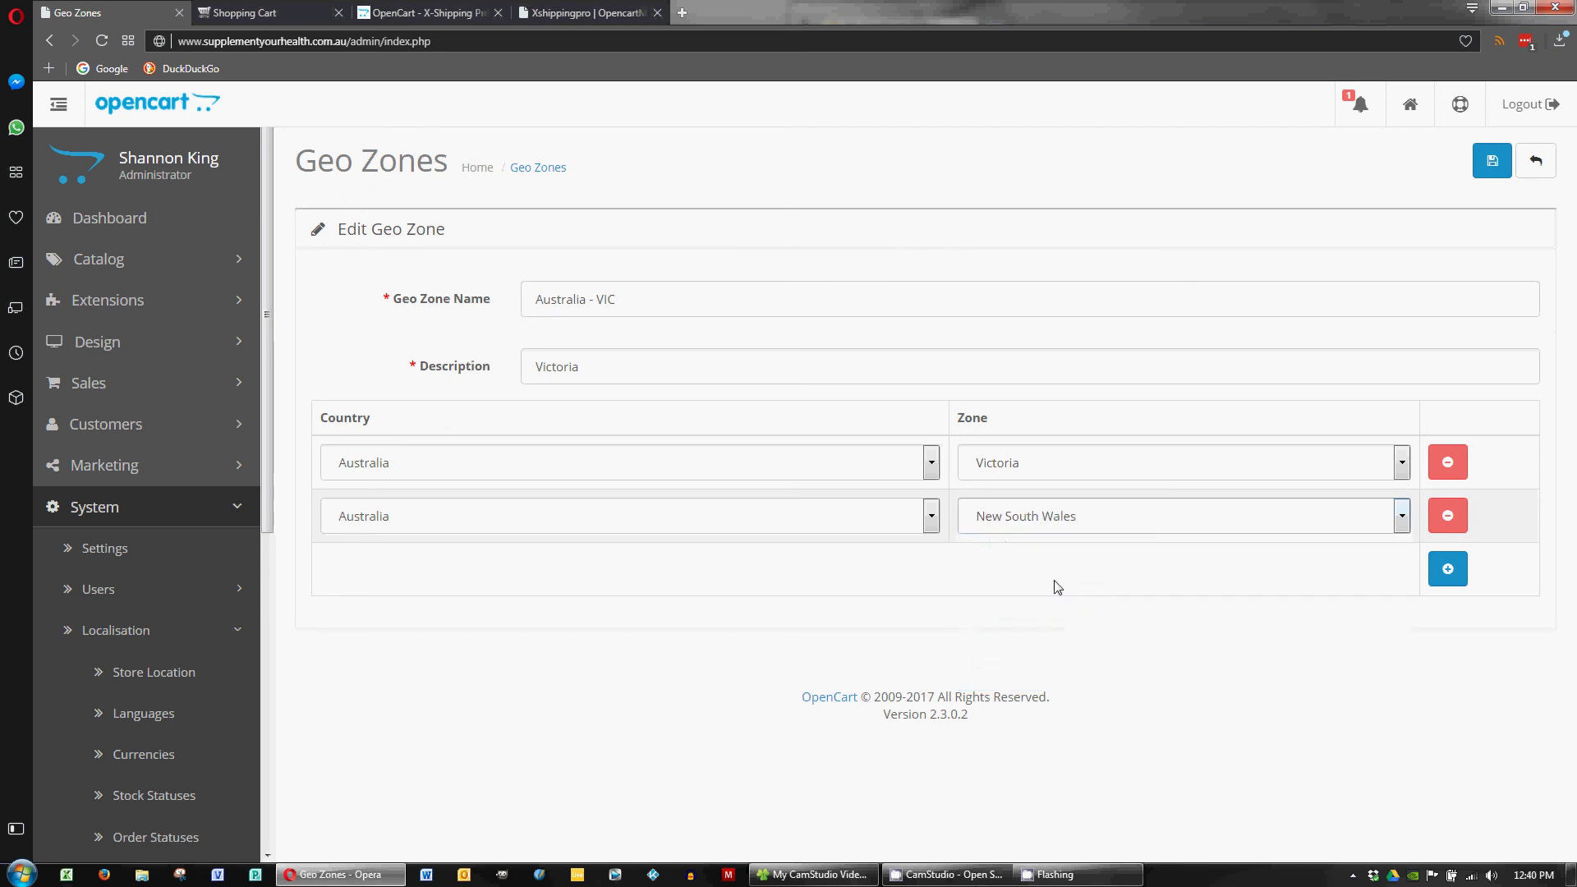
pyautogui.click(1492, 165)
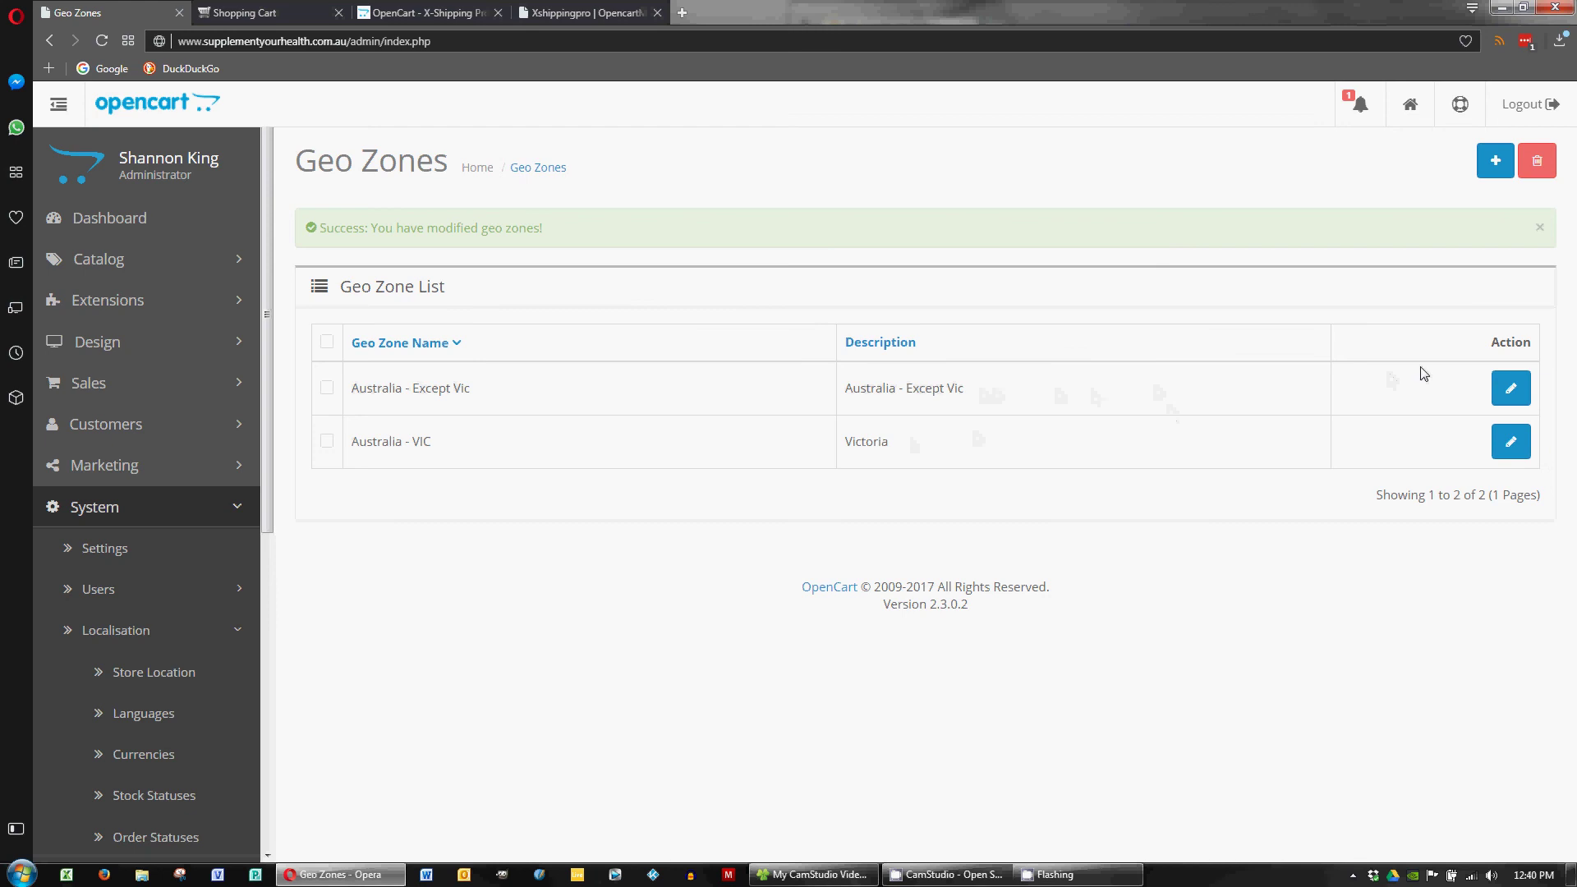
# Delete the New South Wales row from Australia - Except Vic and save the geo zone.
pyautogui.click(1511, 388)
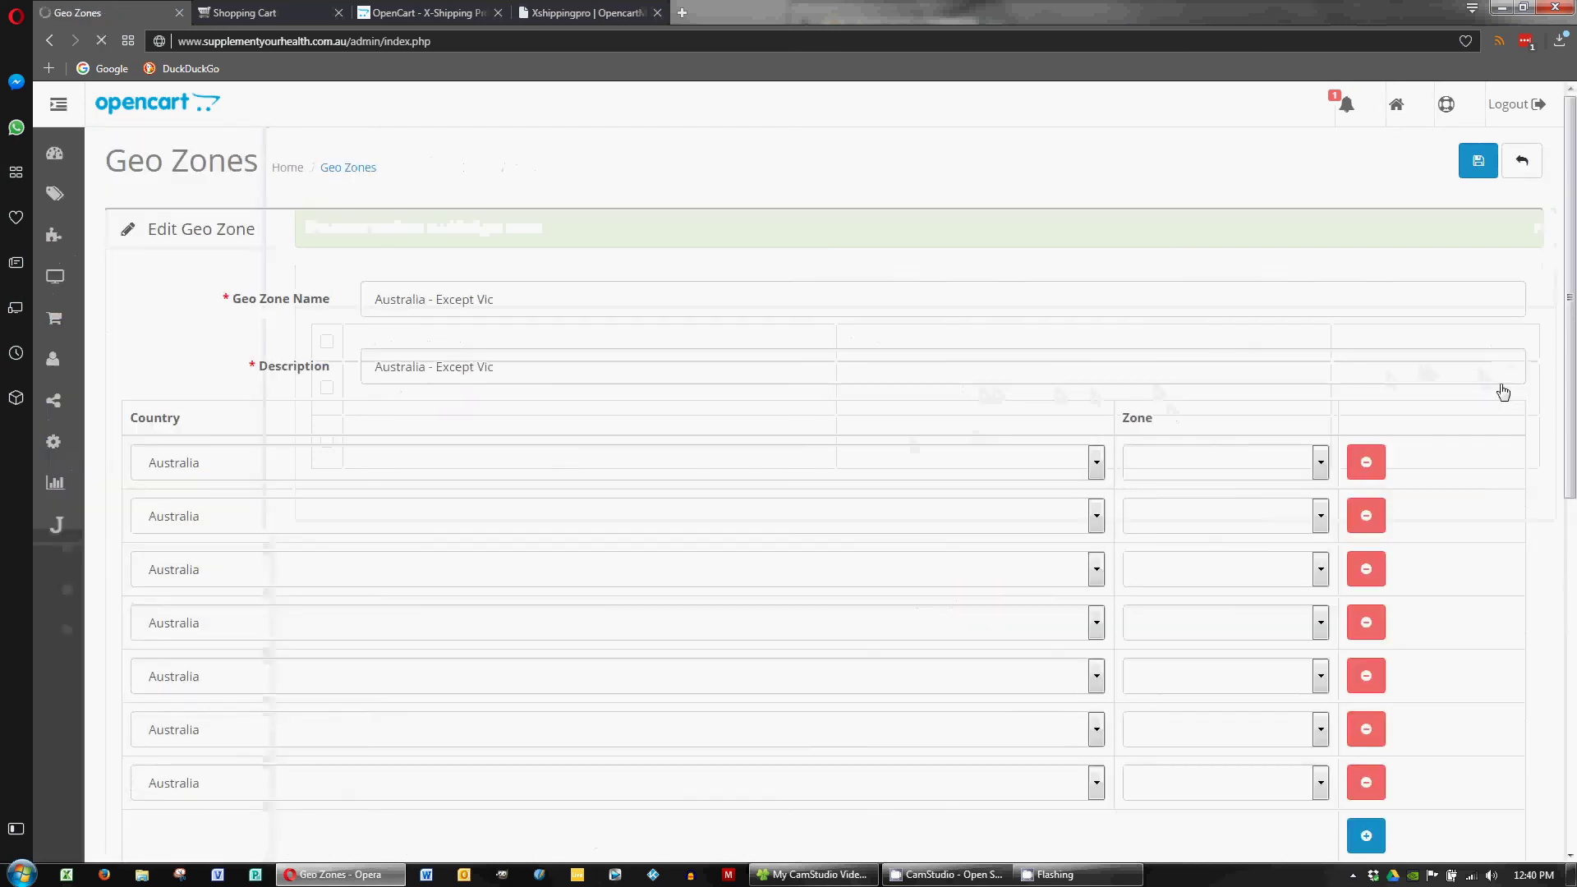
pyautogui.scroll(-1, 726, 528)
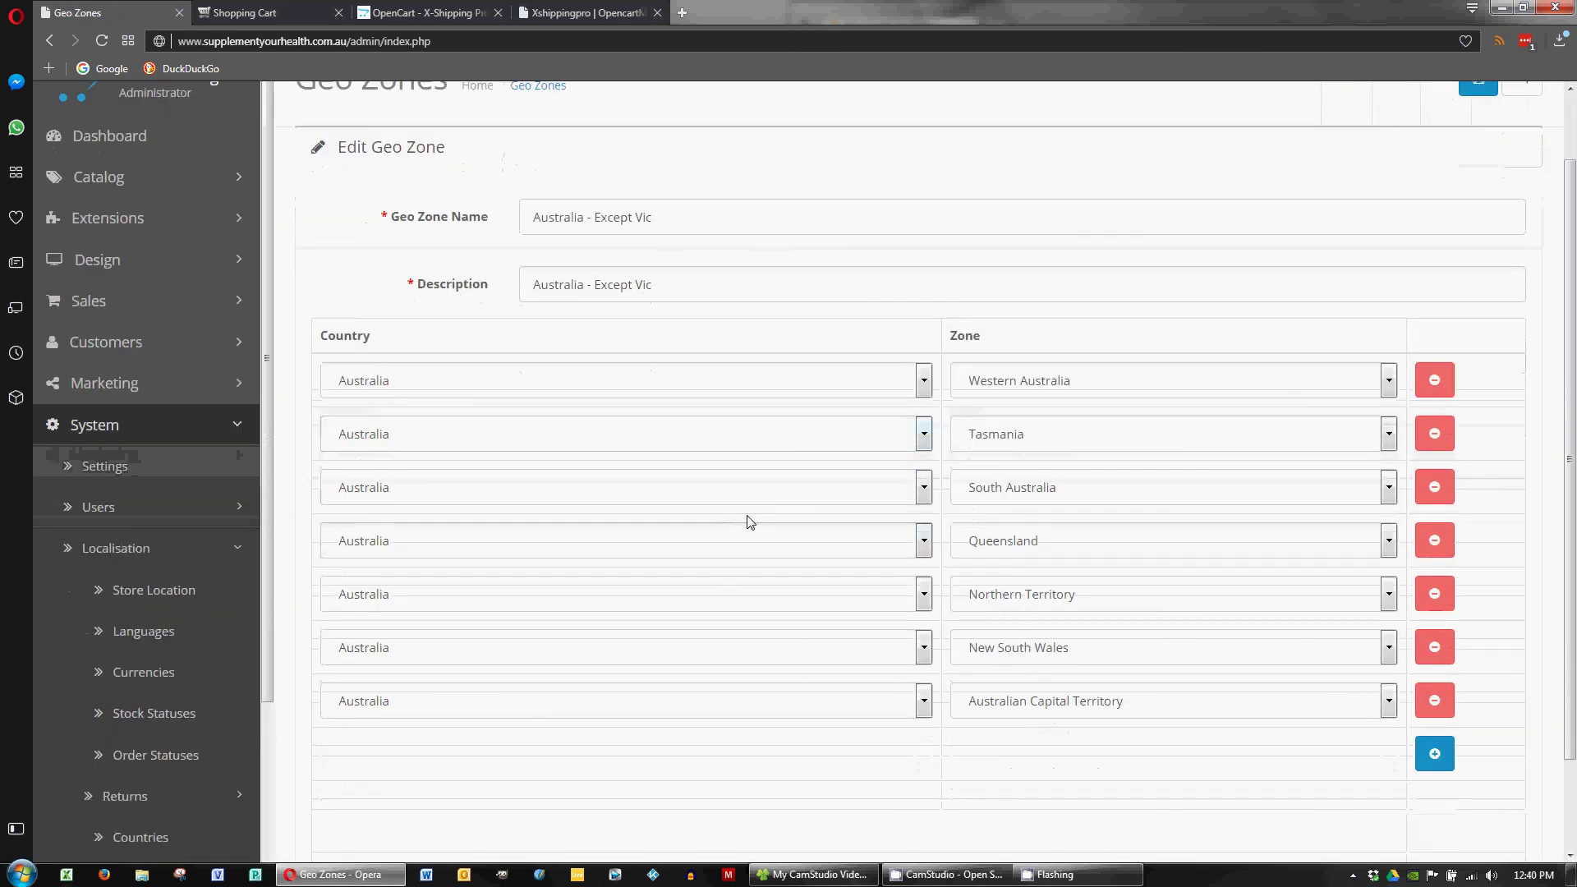
pyautogui.click(1435, 648)
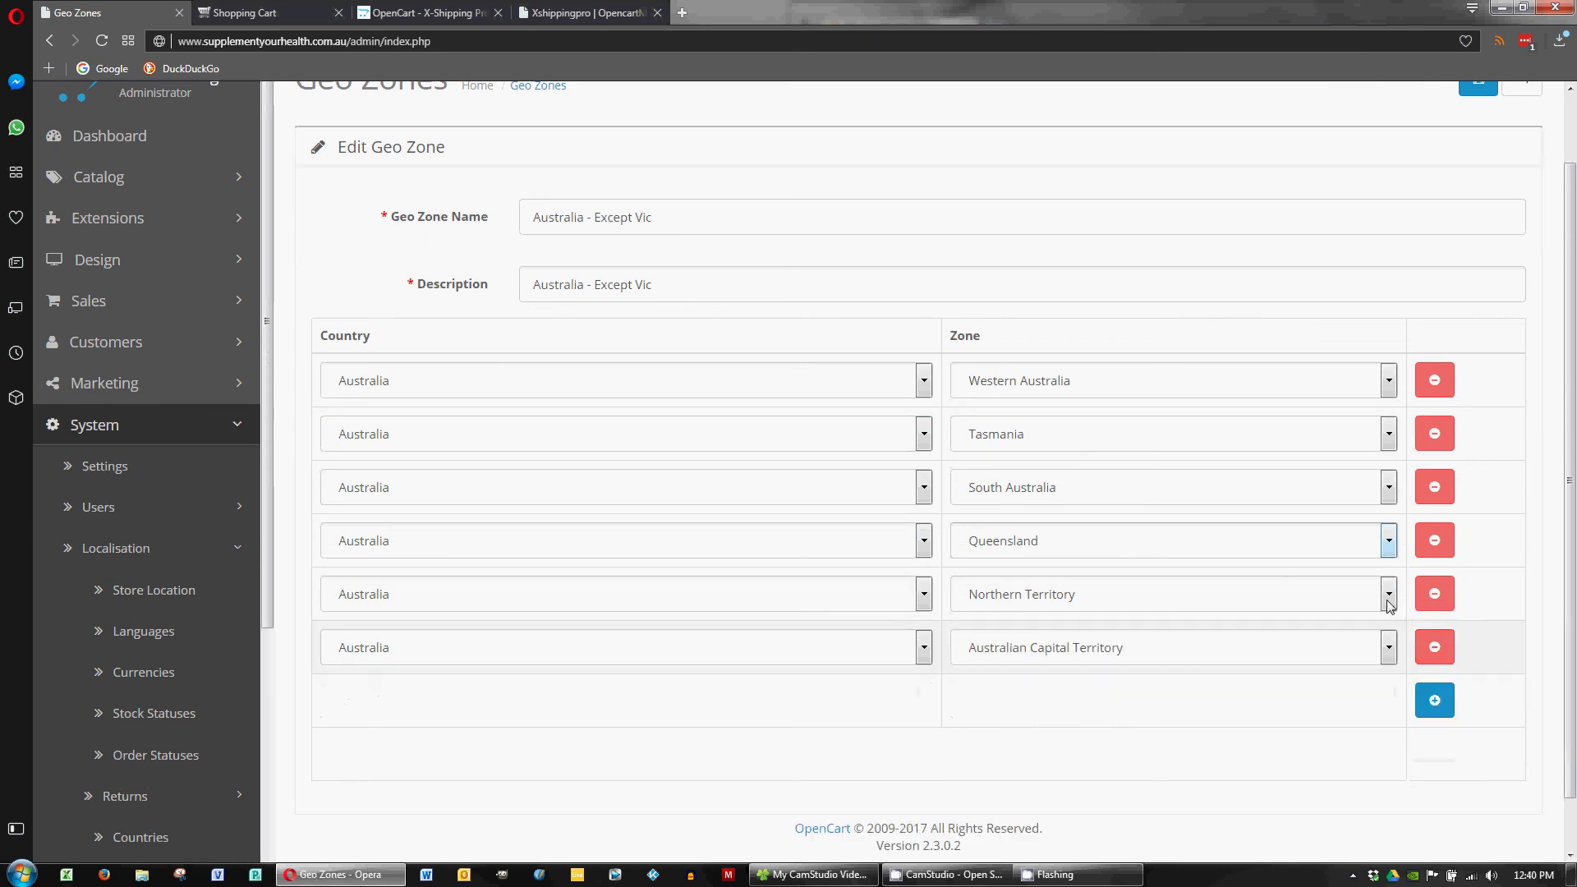
pyautogui.scroll(2, 1392, 435)
pyautogui.click(1470, 174)
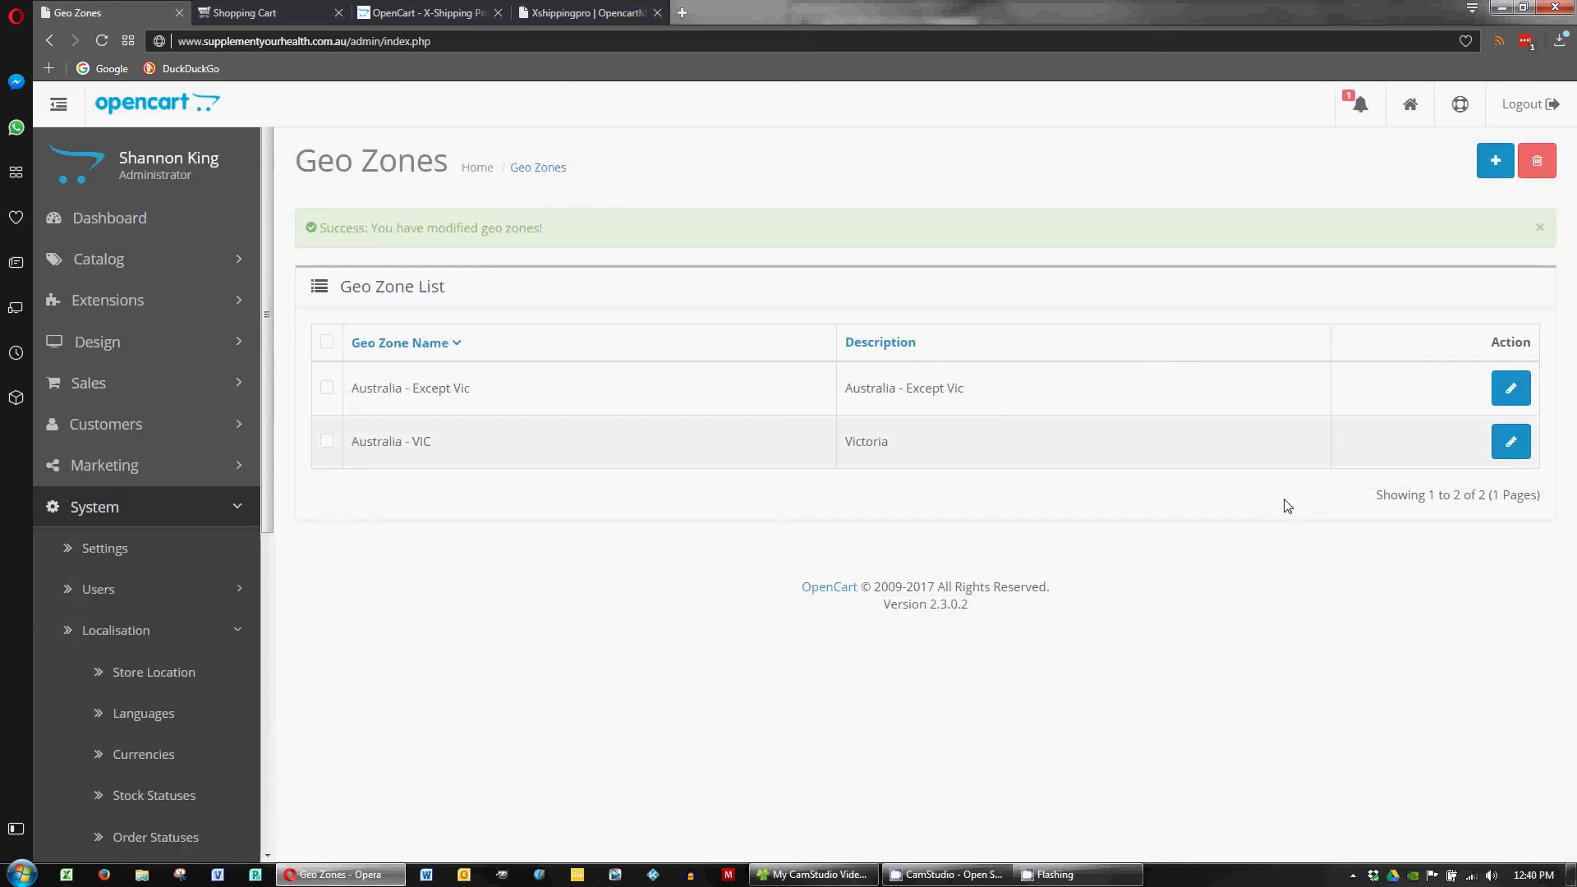
# Change the Australia - VIC description to 'Victoria & NSW' and save.
pyautogui.click(1510, 441)
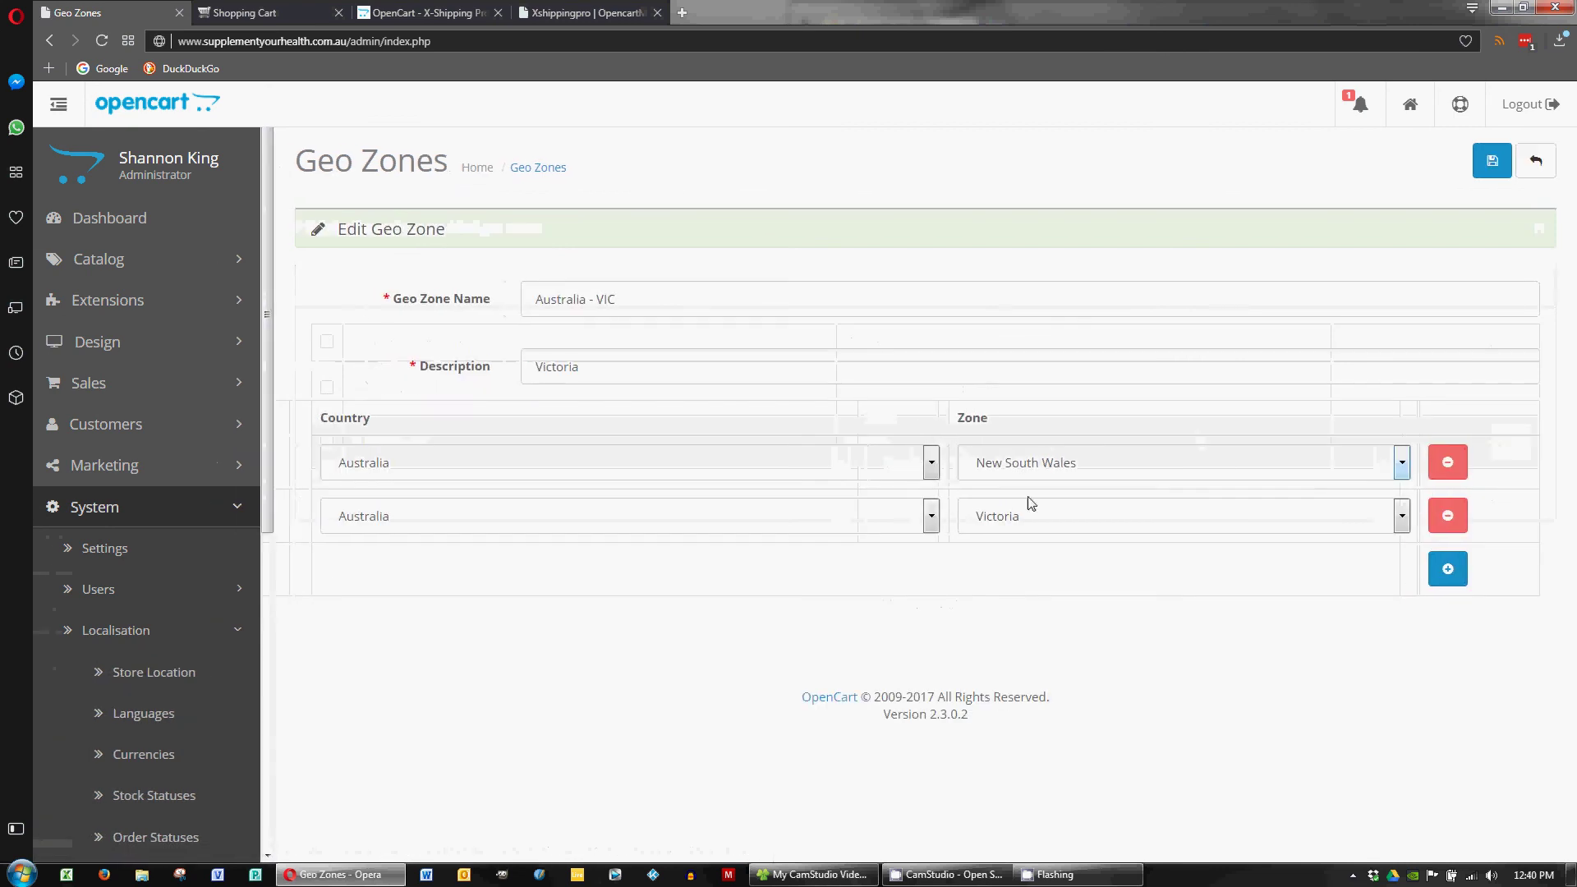
pyautogui.click(625, 356)
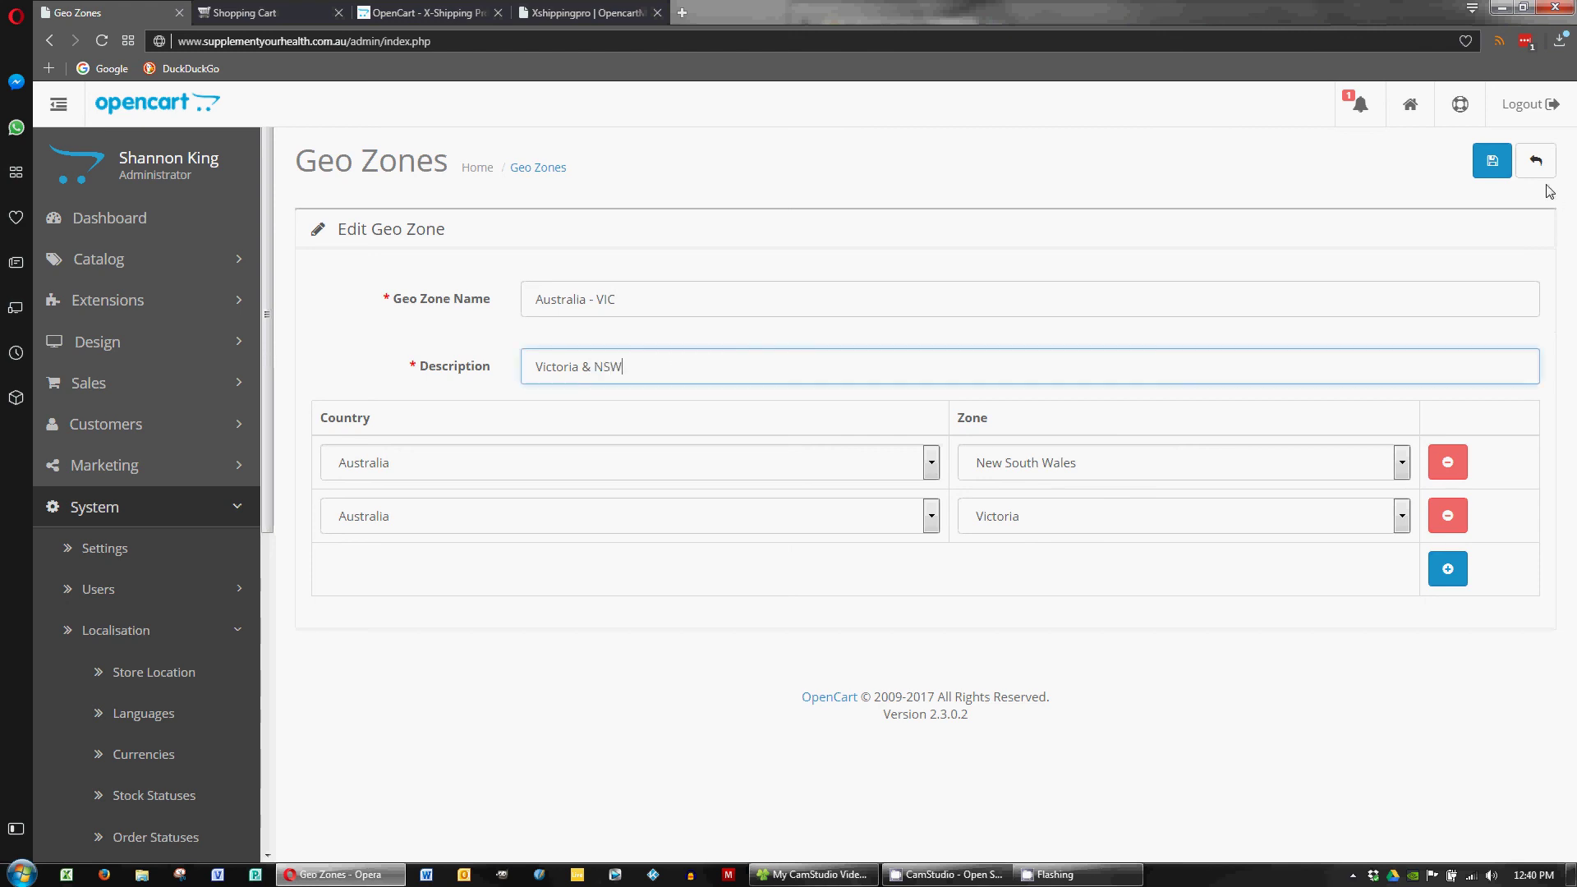
pyautogui.click(1493, 164)
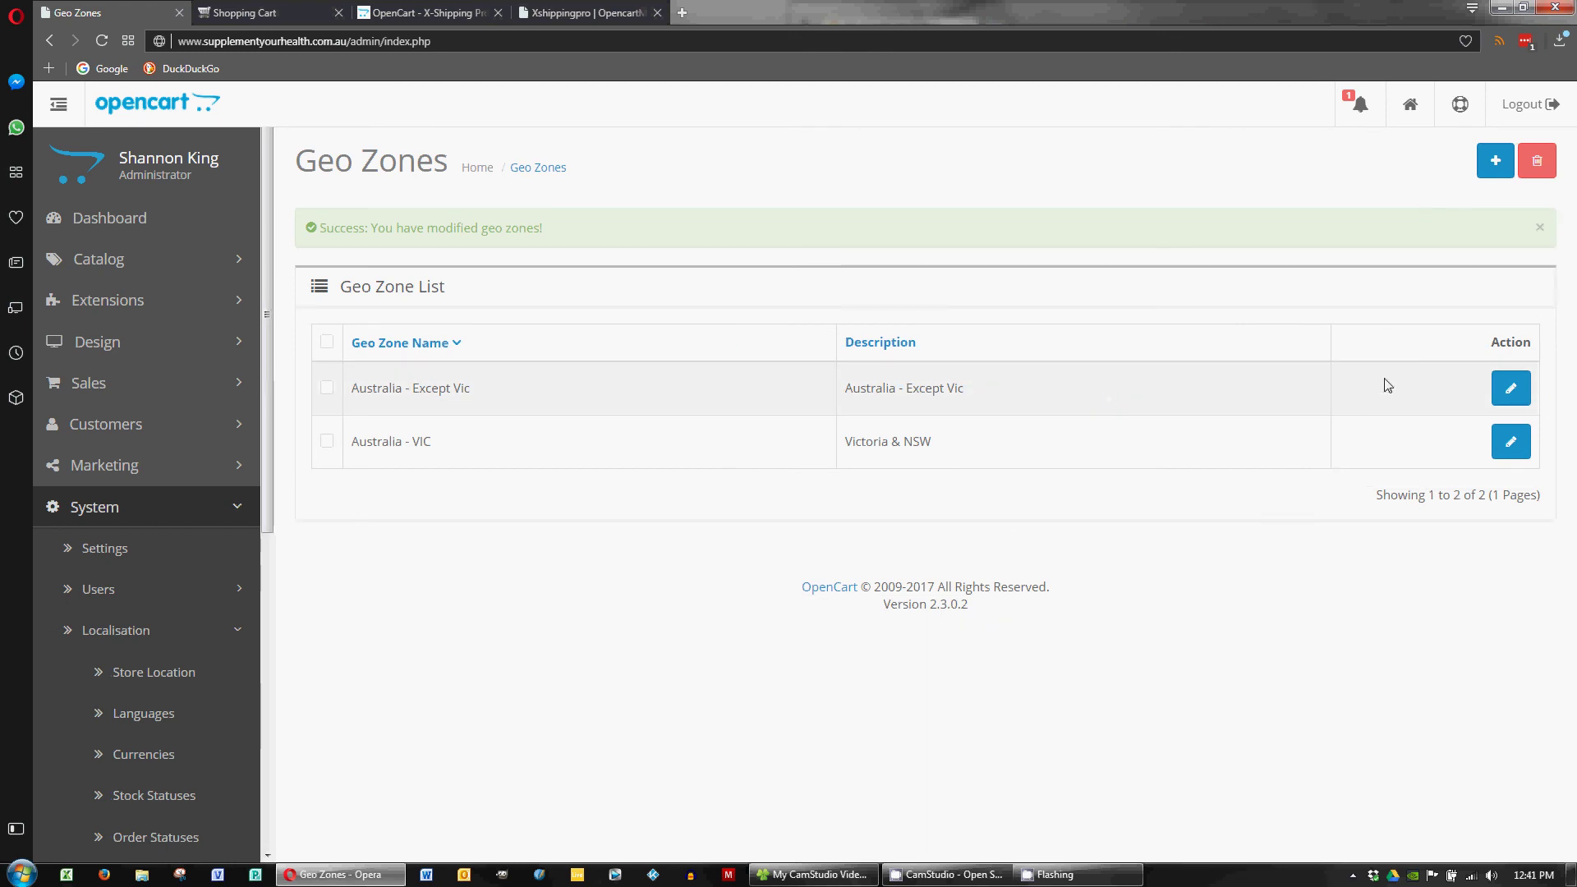
# Change the Australia - Except Vic description to 'Australia - Except Vic &NSW' and save.
pyautogui.click(1511, 387)
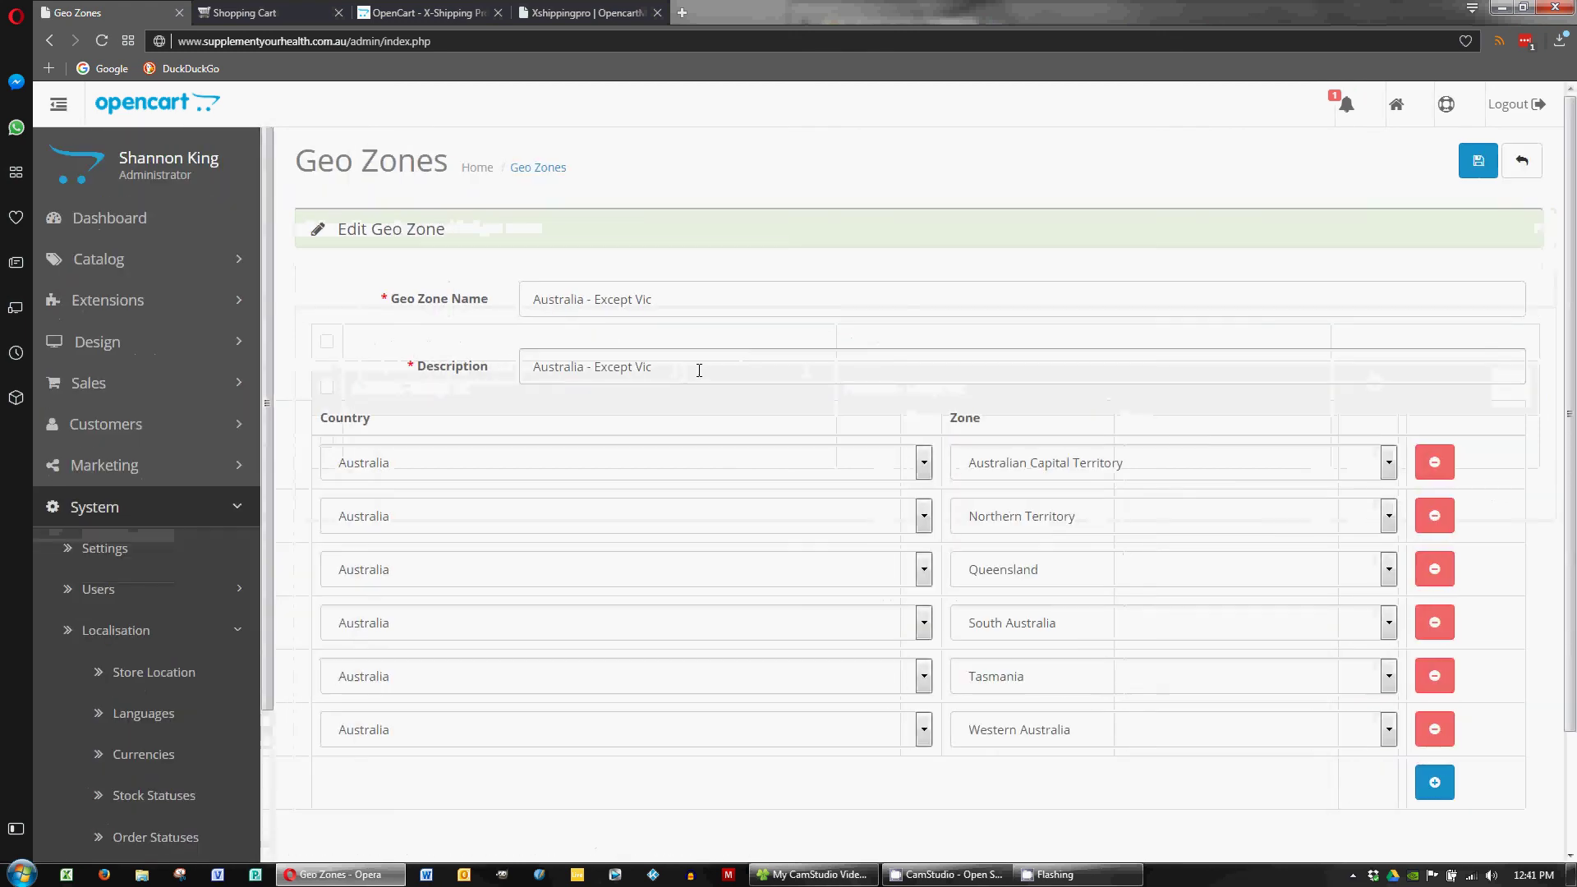
pyautogui.click(702, 368)
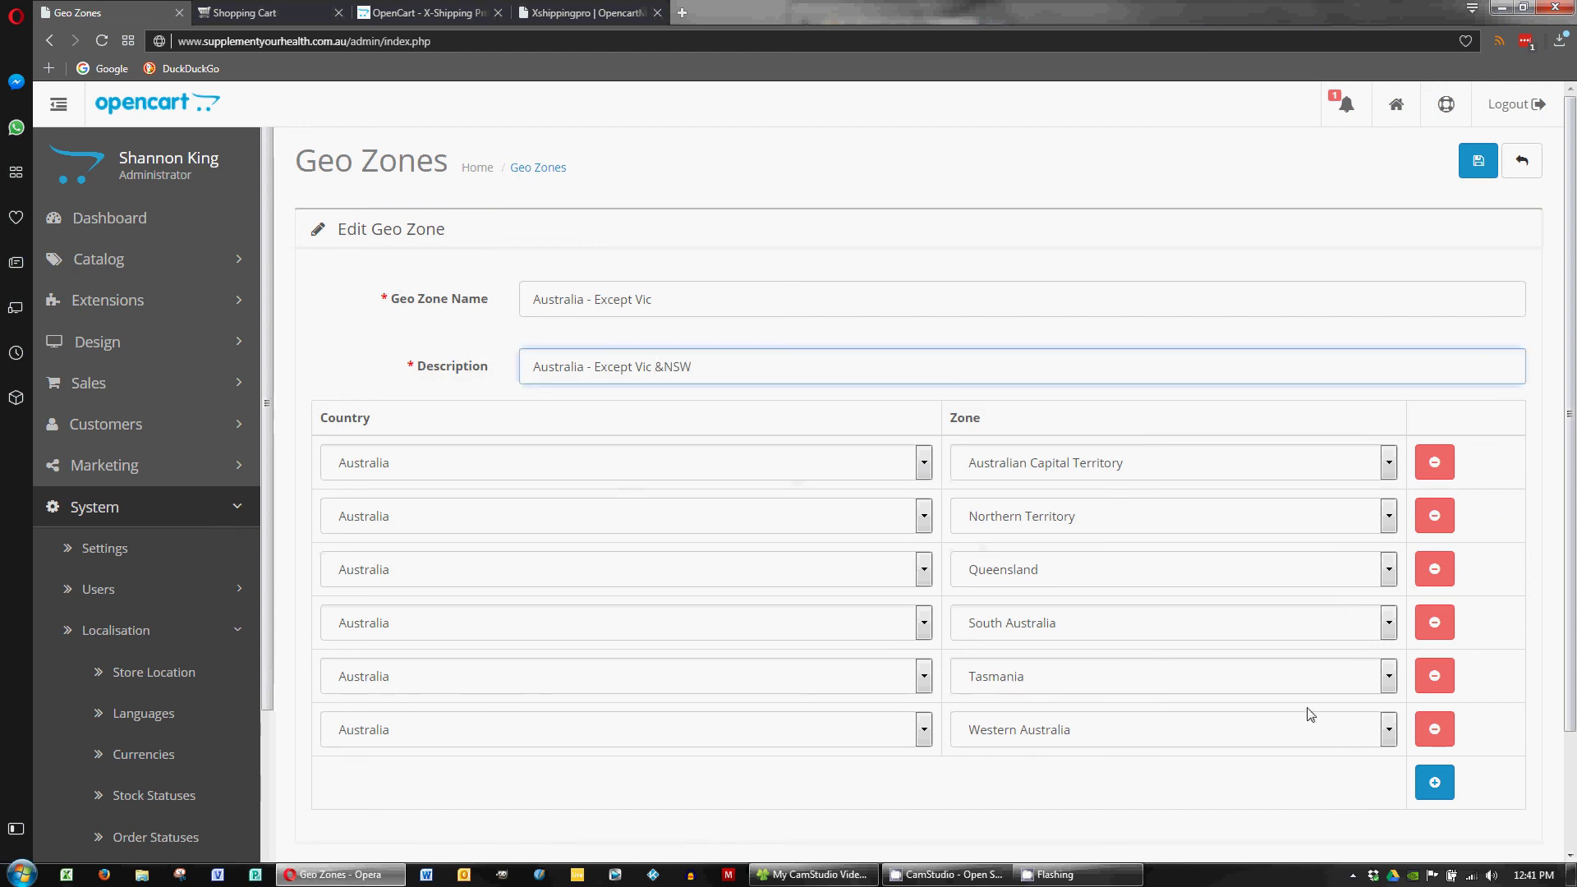
pyautogui.click(1476, 164)
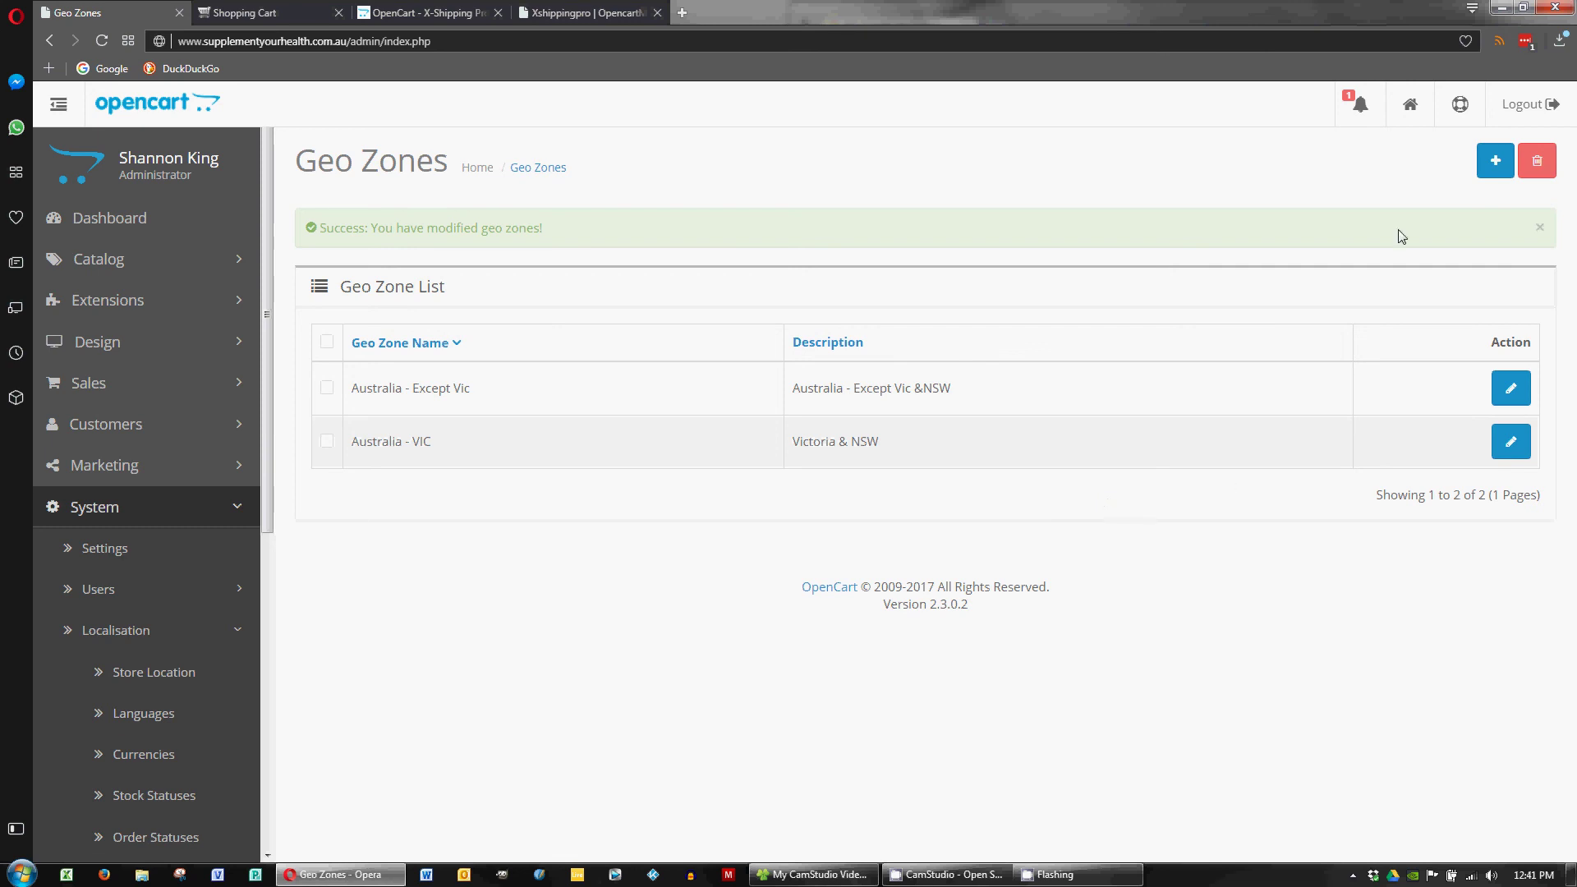
pyautogui.click(1495, 160)
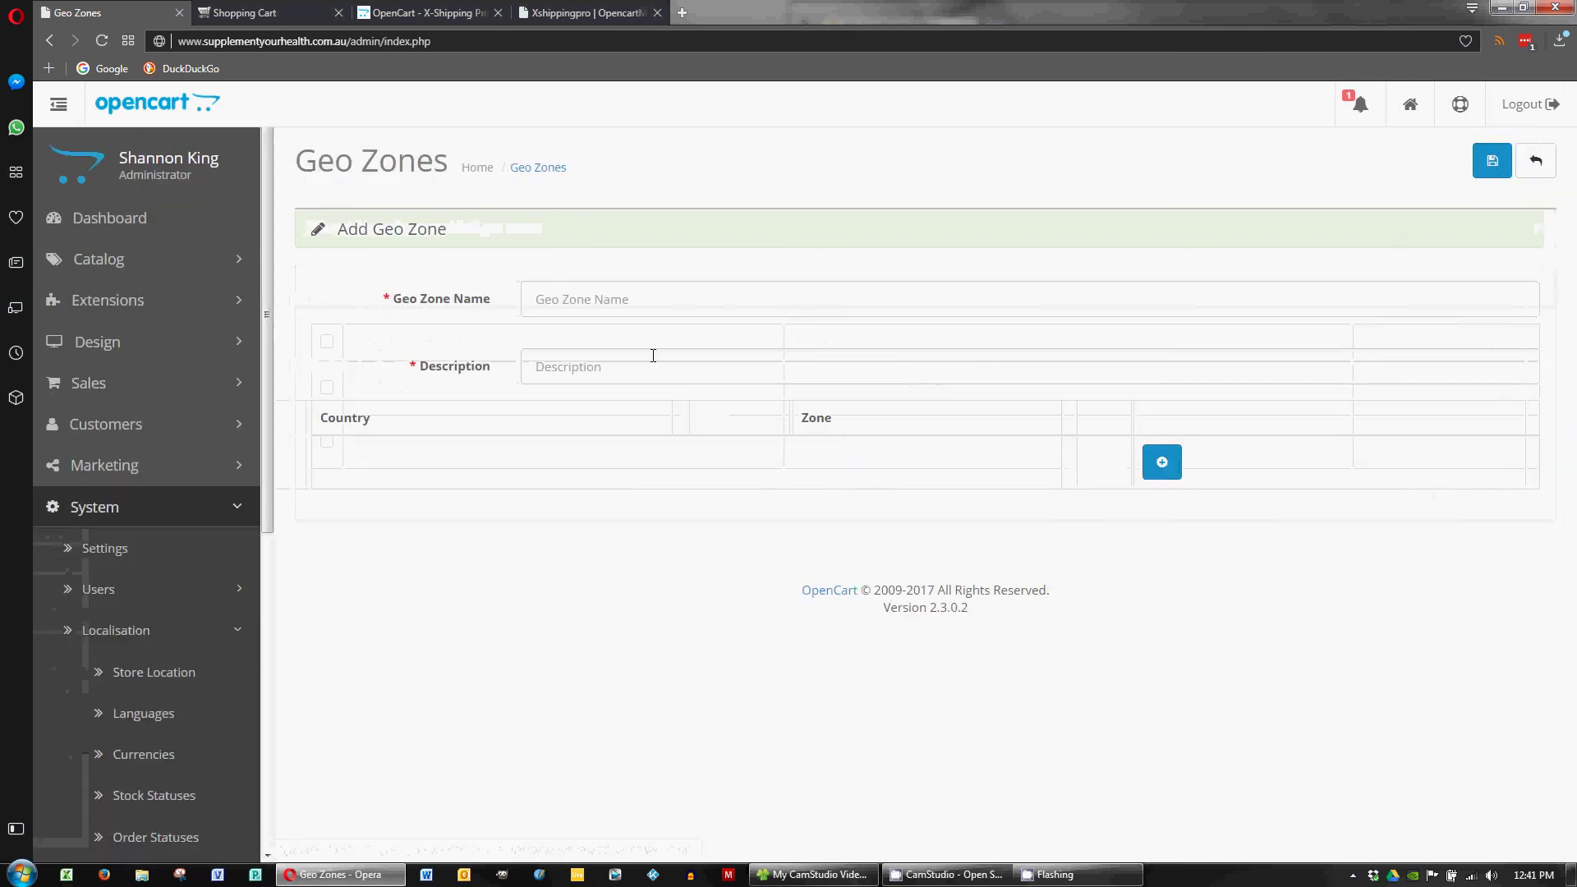
pyautogui.click(593, 364)
pyautogui.click(1161, 462)
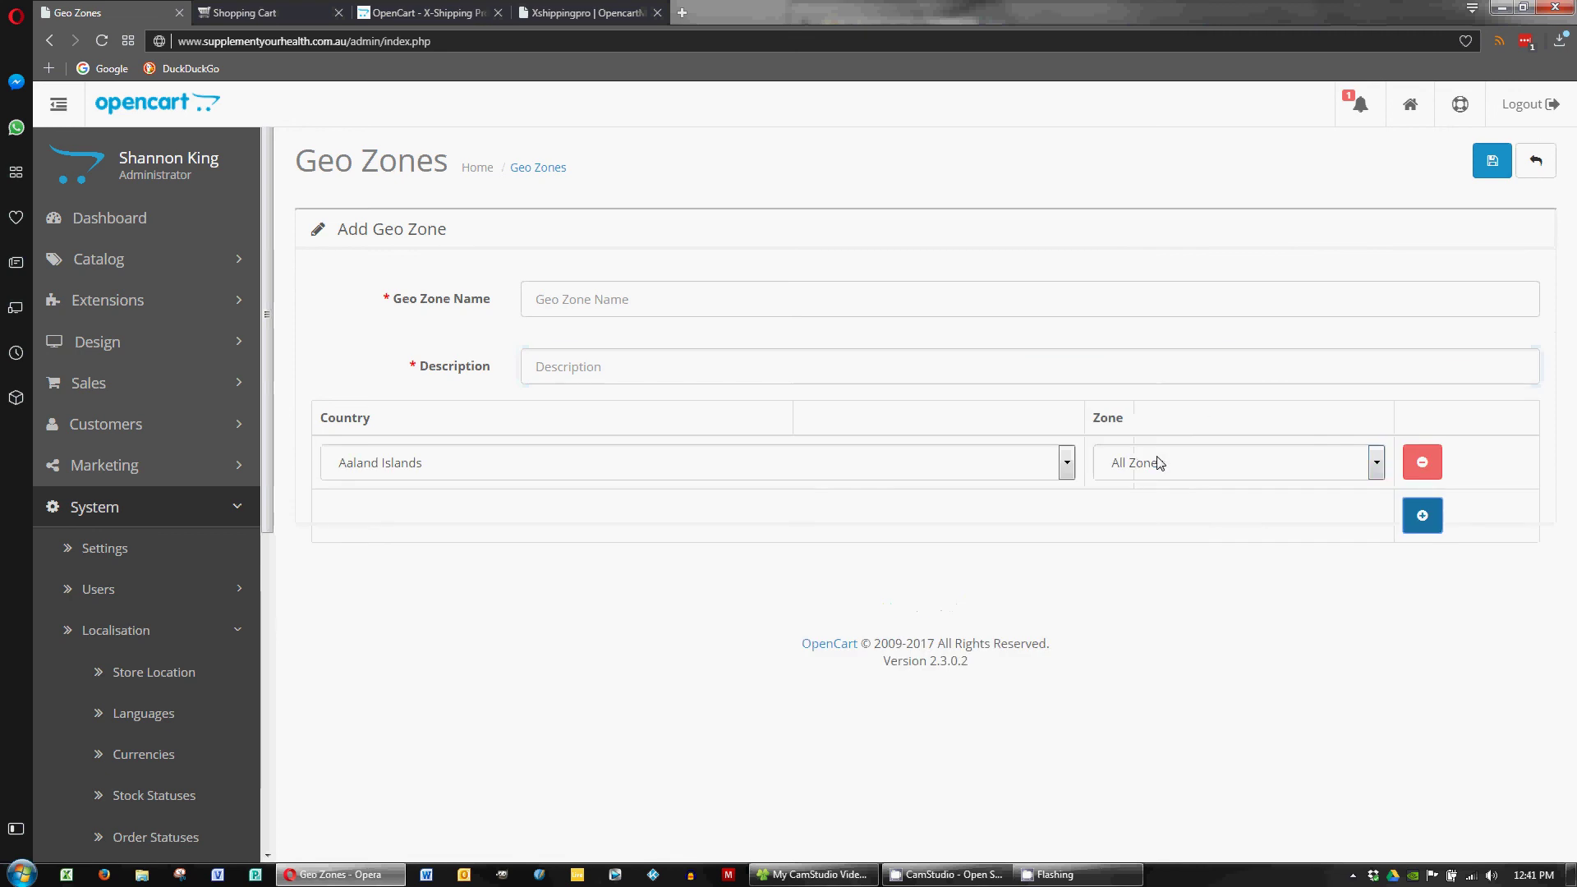
pyautogui.click(699, 465)
pyautogui.scroll(-12, 477, 646)
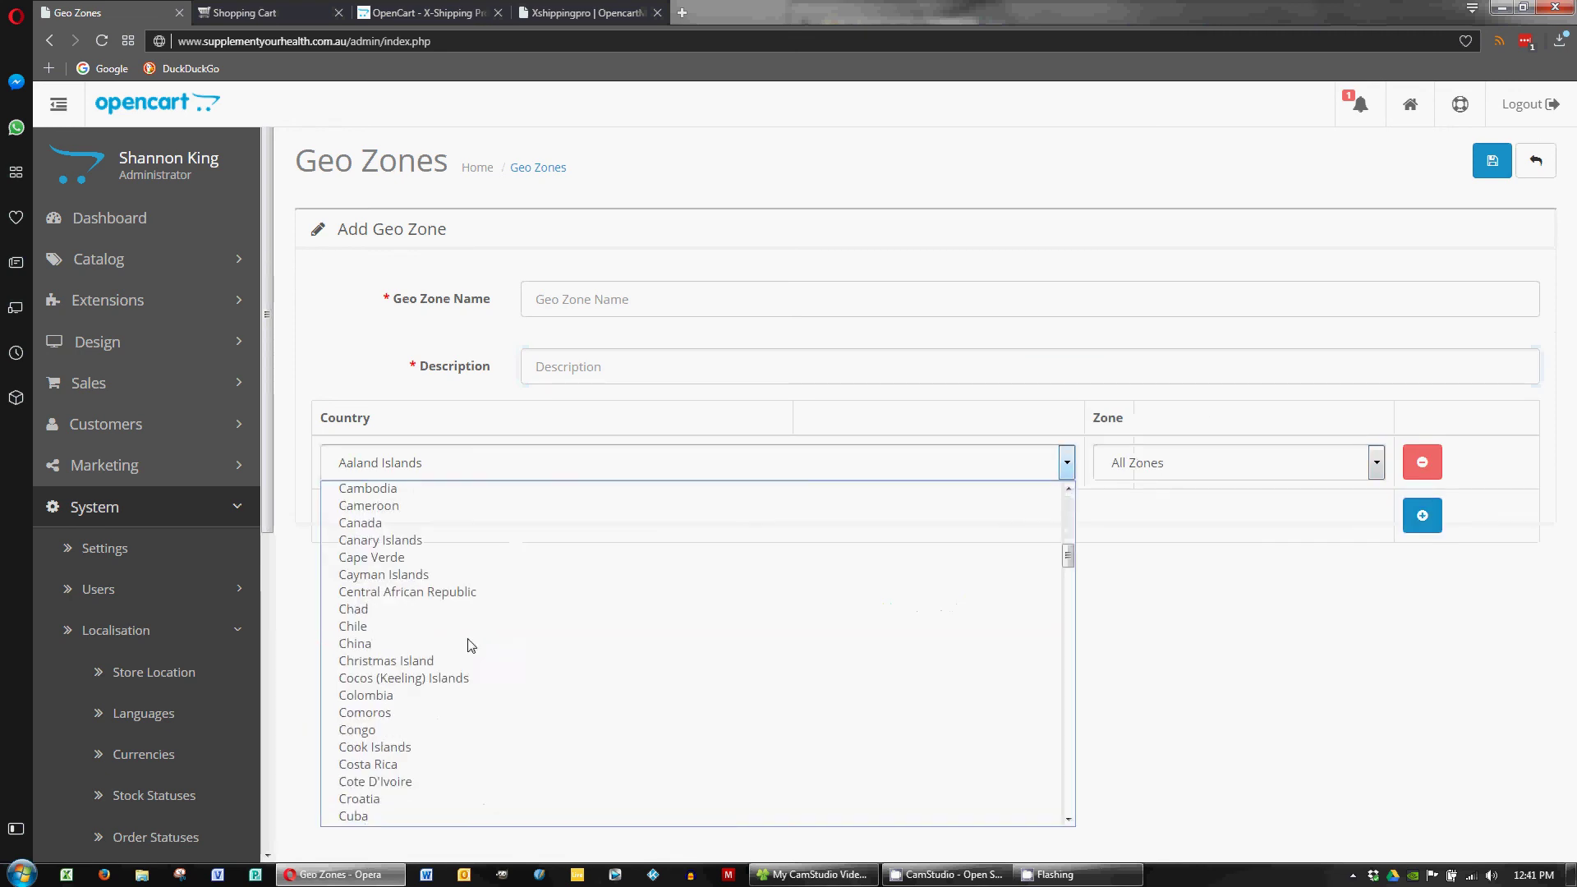
pyautogui.click(697, 644)
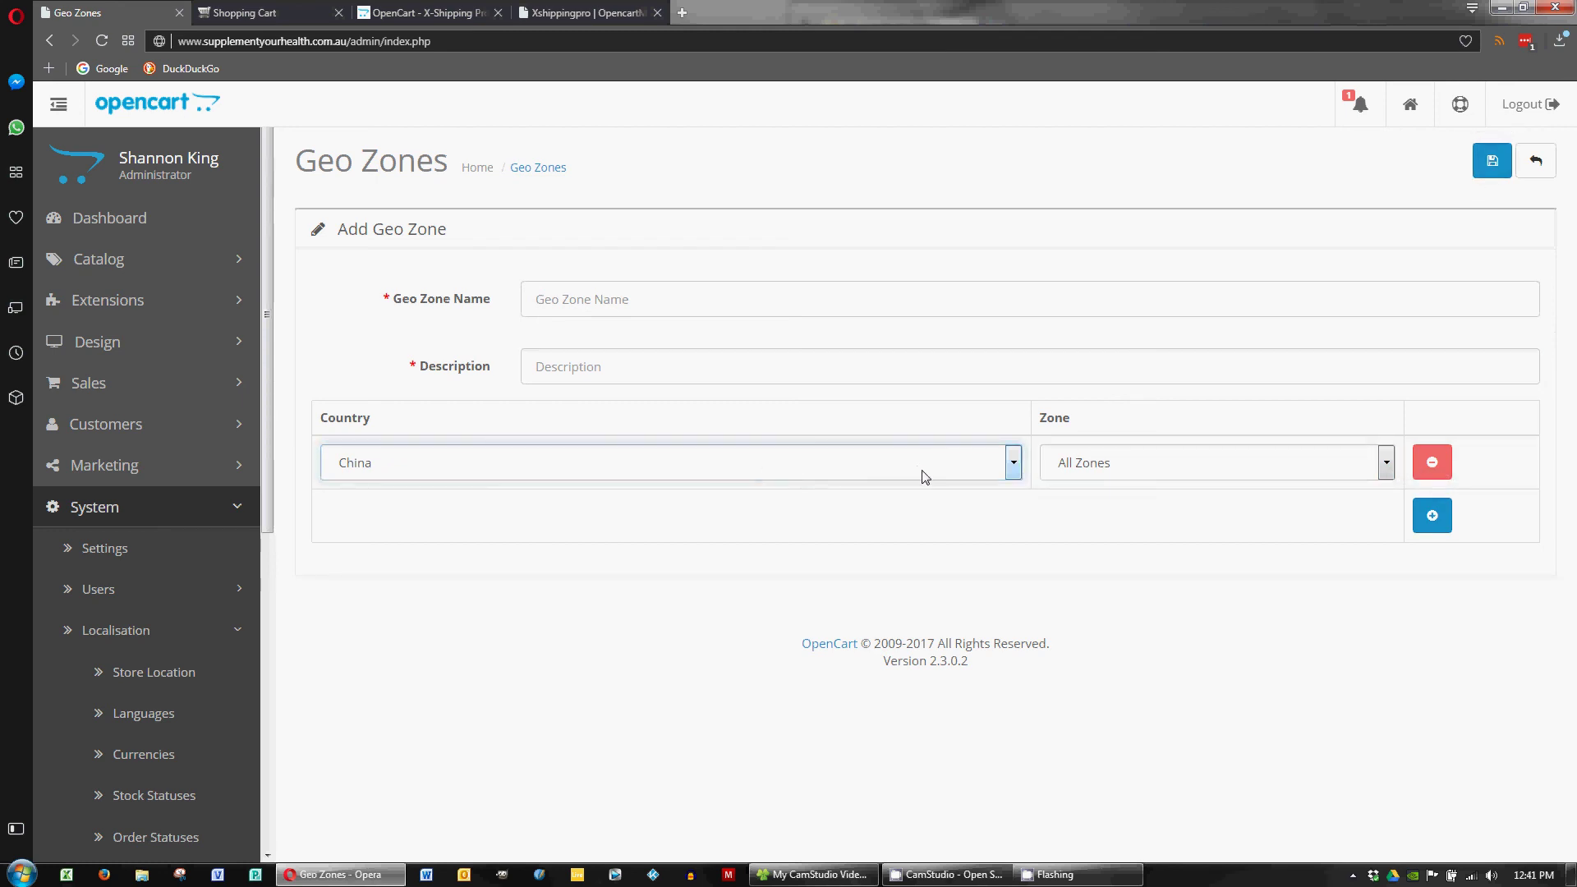
pyautogui.click(1528, 171)
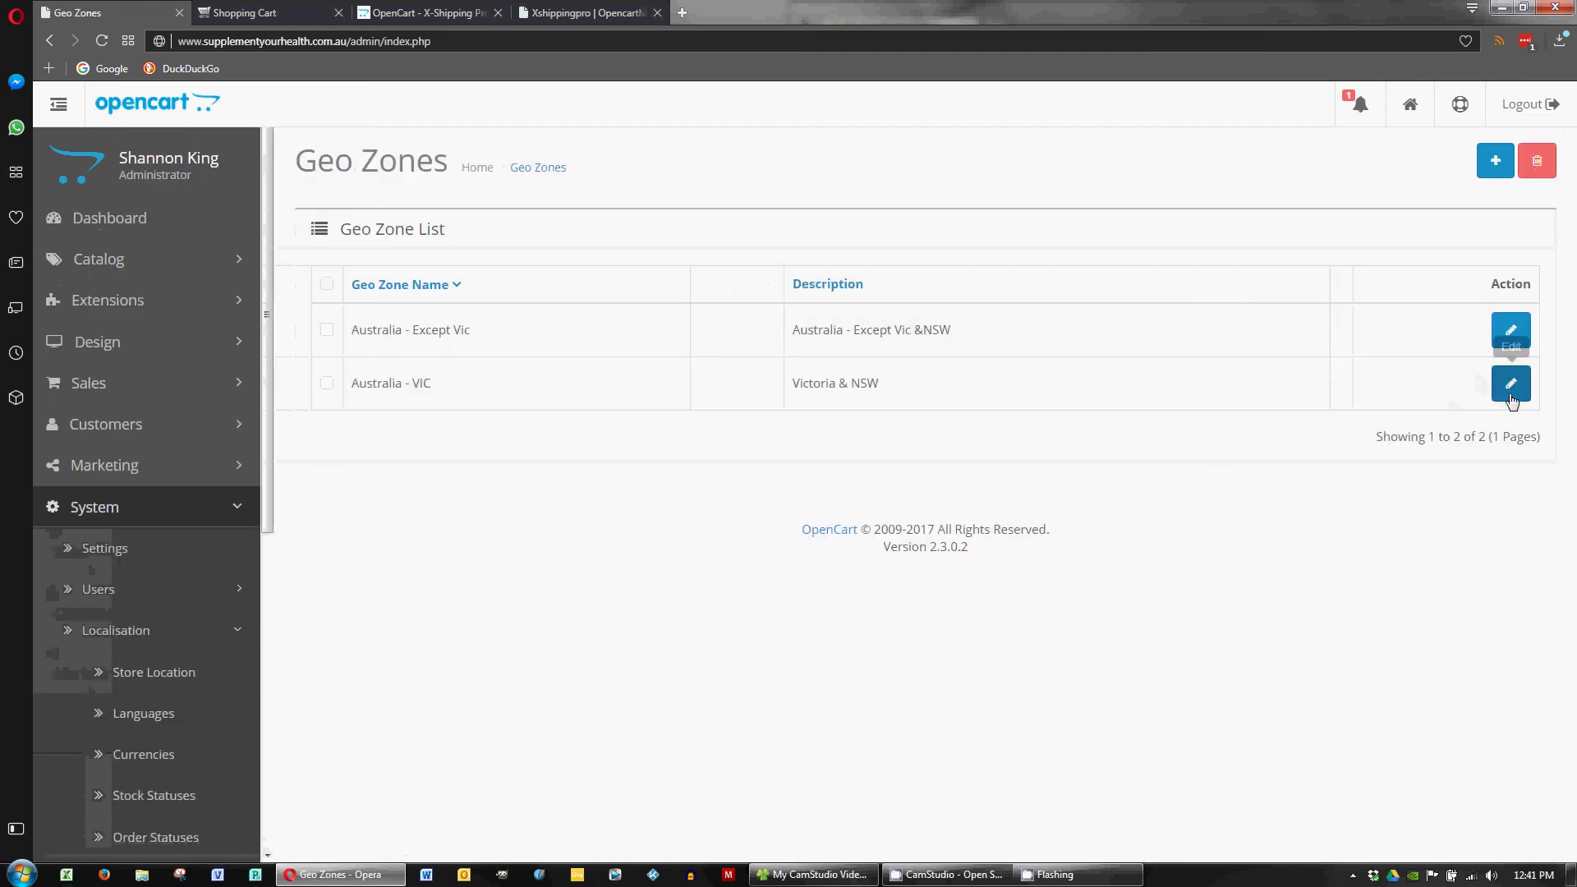
# Remove the New South Wales row from Australia - VIC, trim the description to 'Victoria', and save.
pyautogui.click(1512, 390)
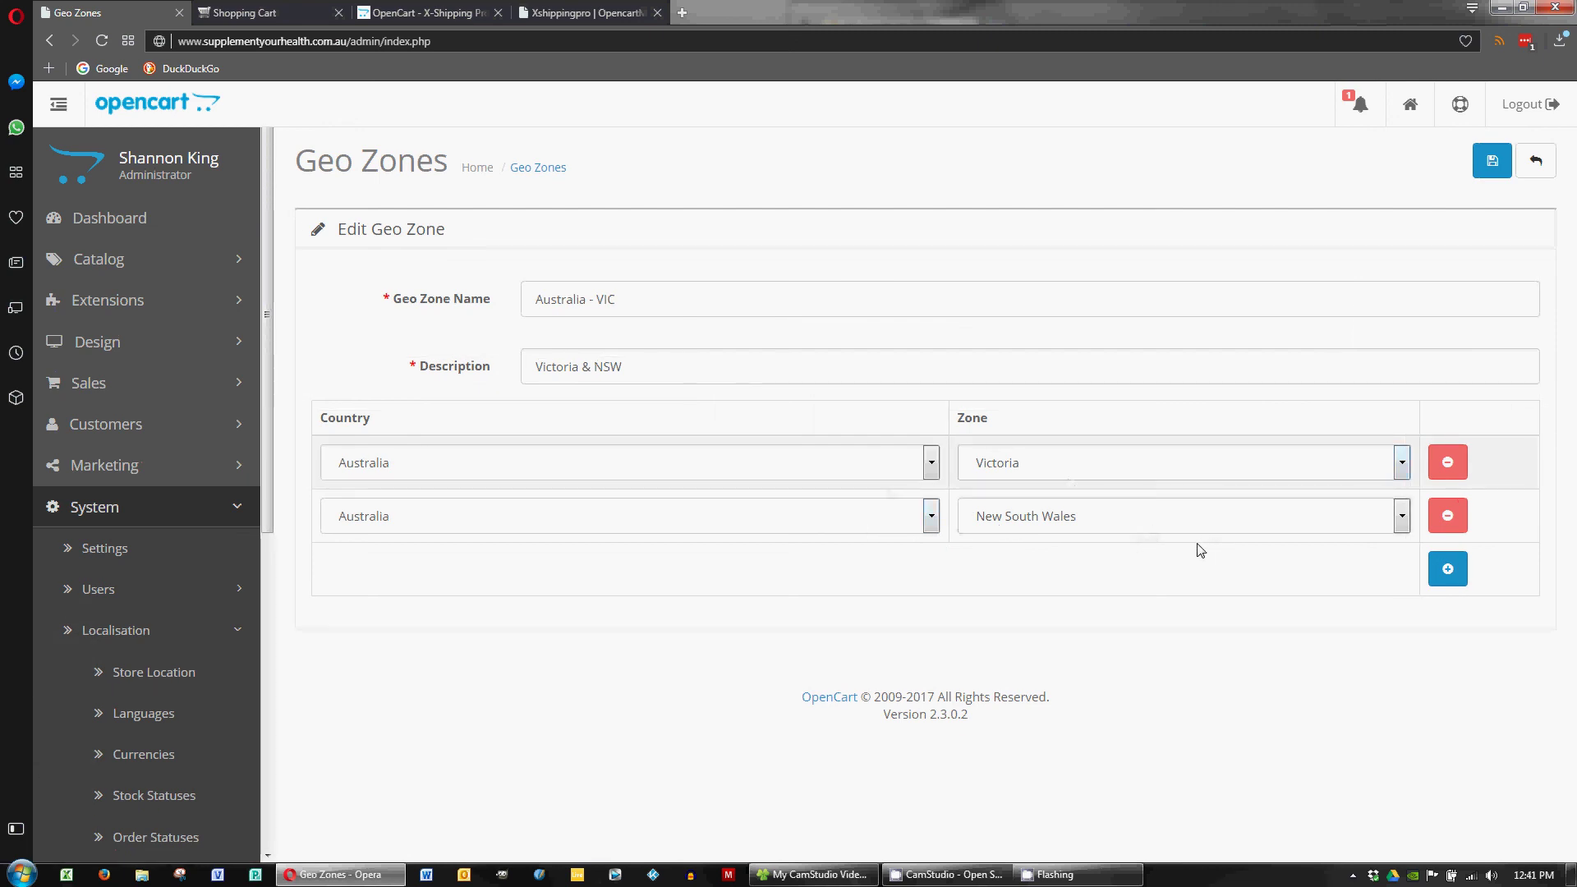
pyautogui.click(1448, 516)
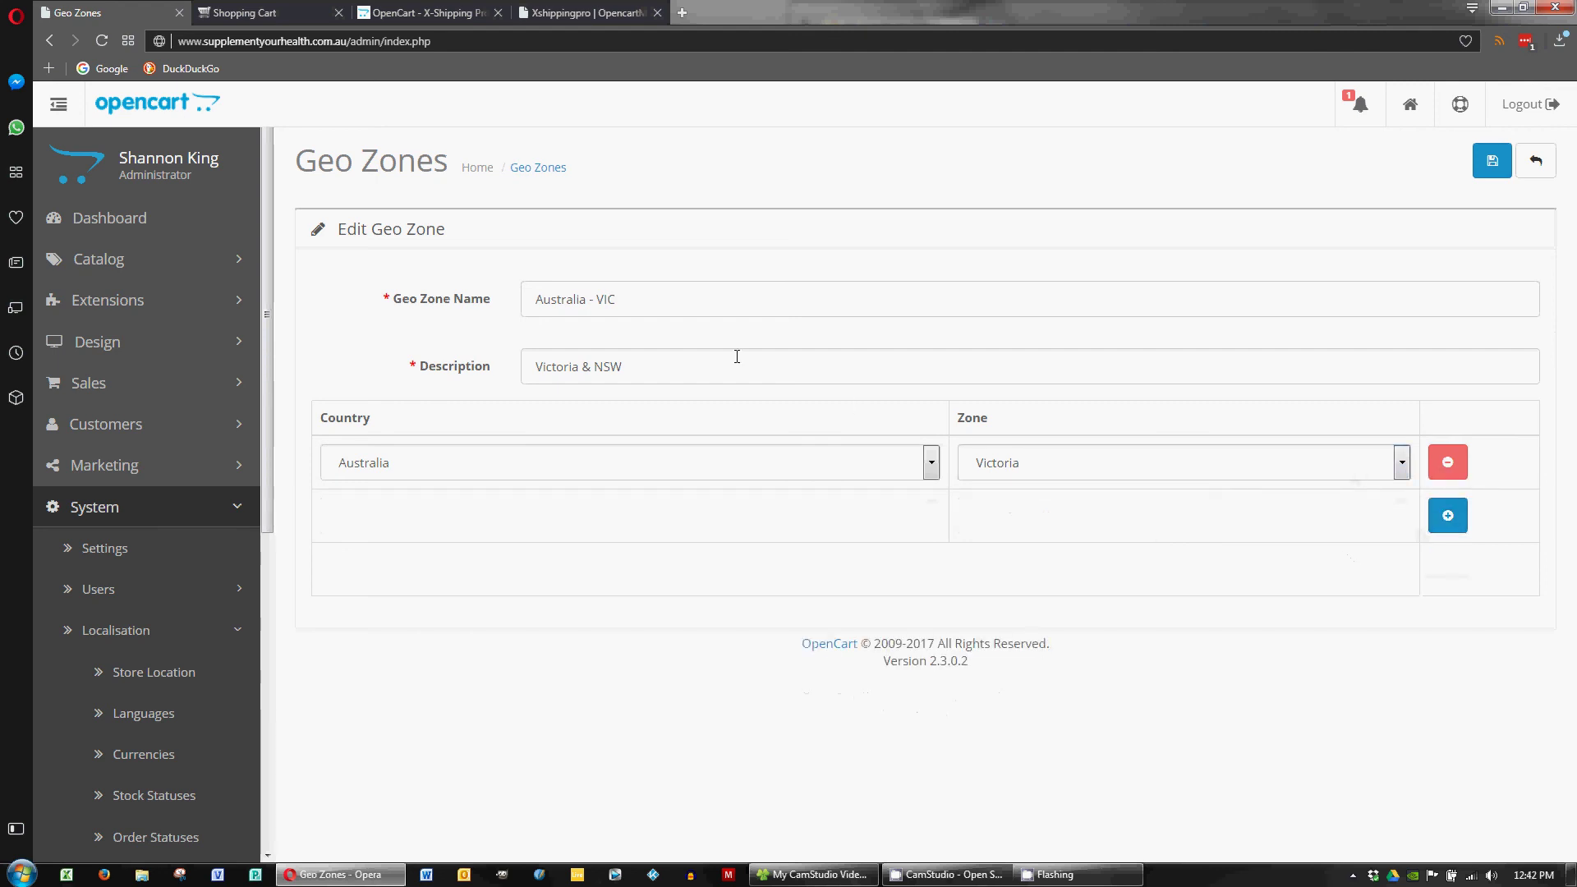
pyautogui.moveTo(662, 363); pyautogui.dragTo(585, 366)
pyautogui.press('BackSpace')
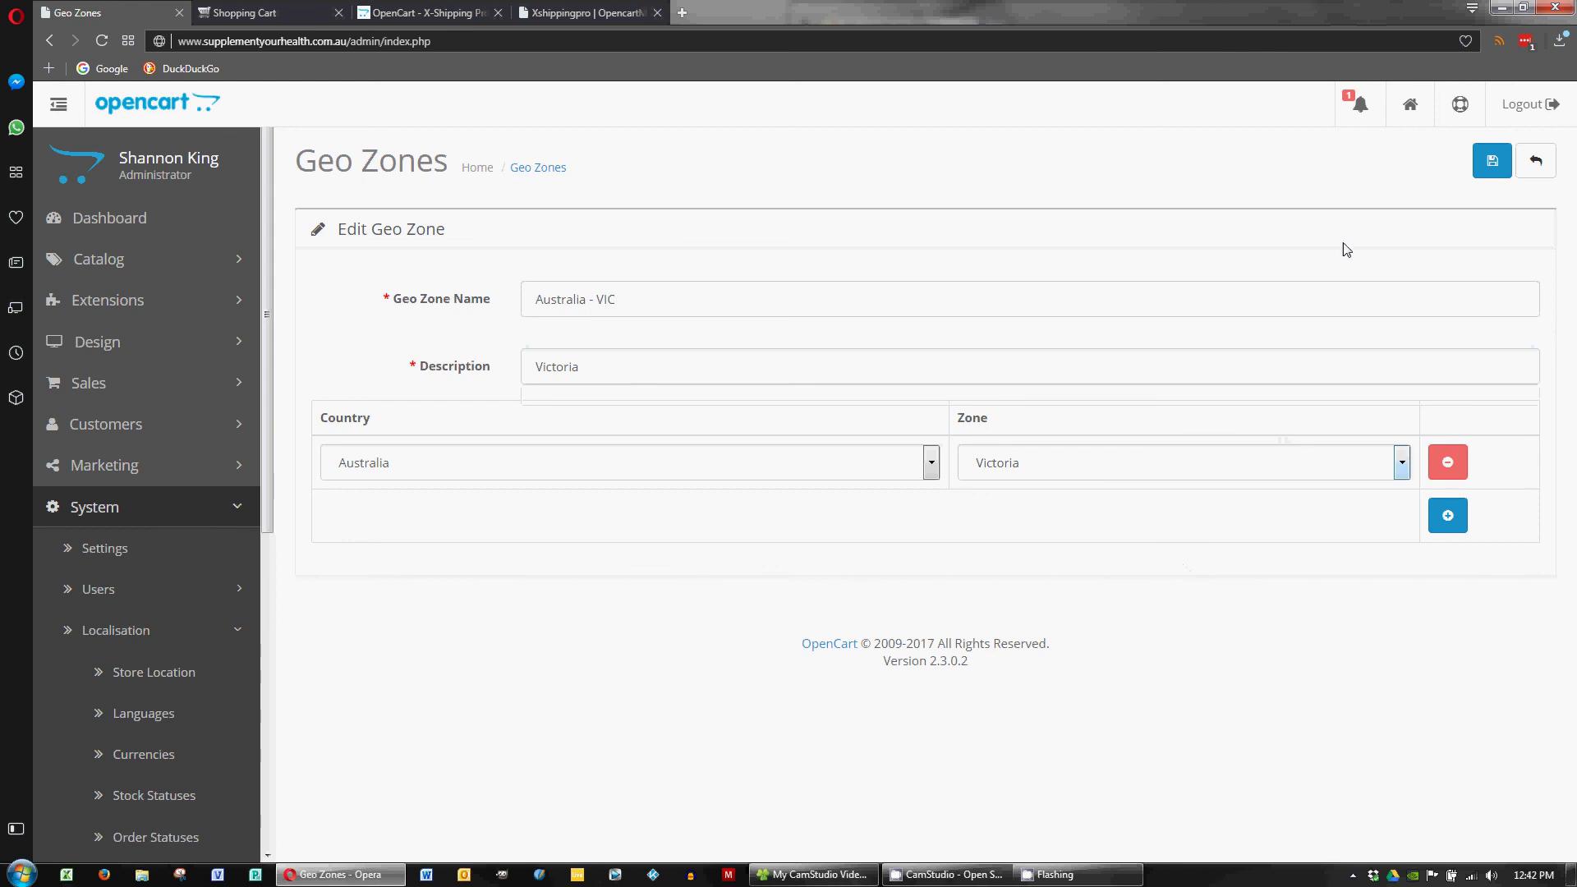
pyautogui.click(1491, 163)
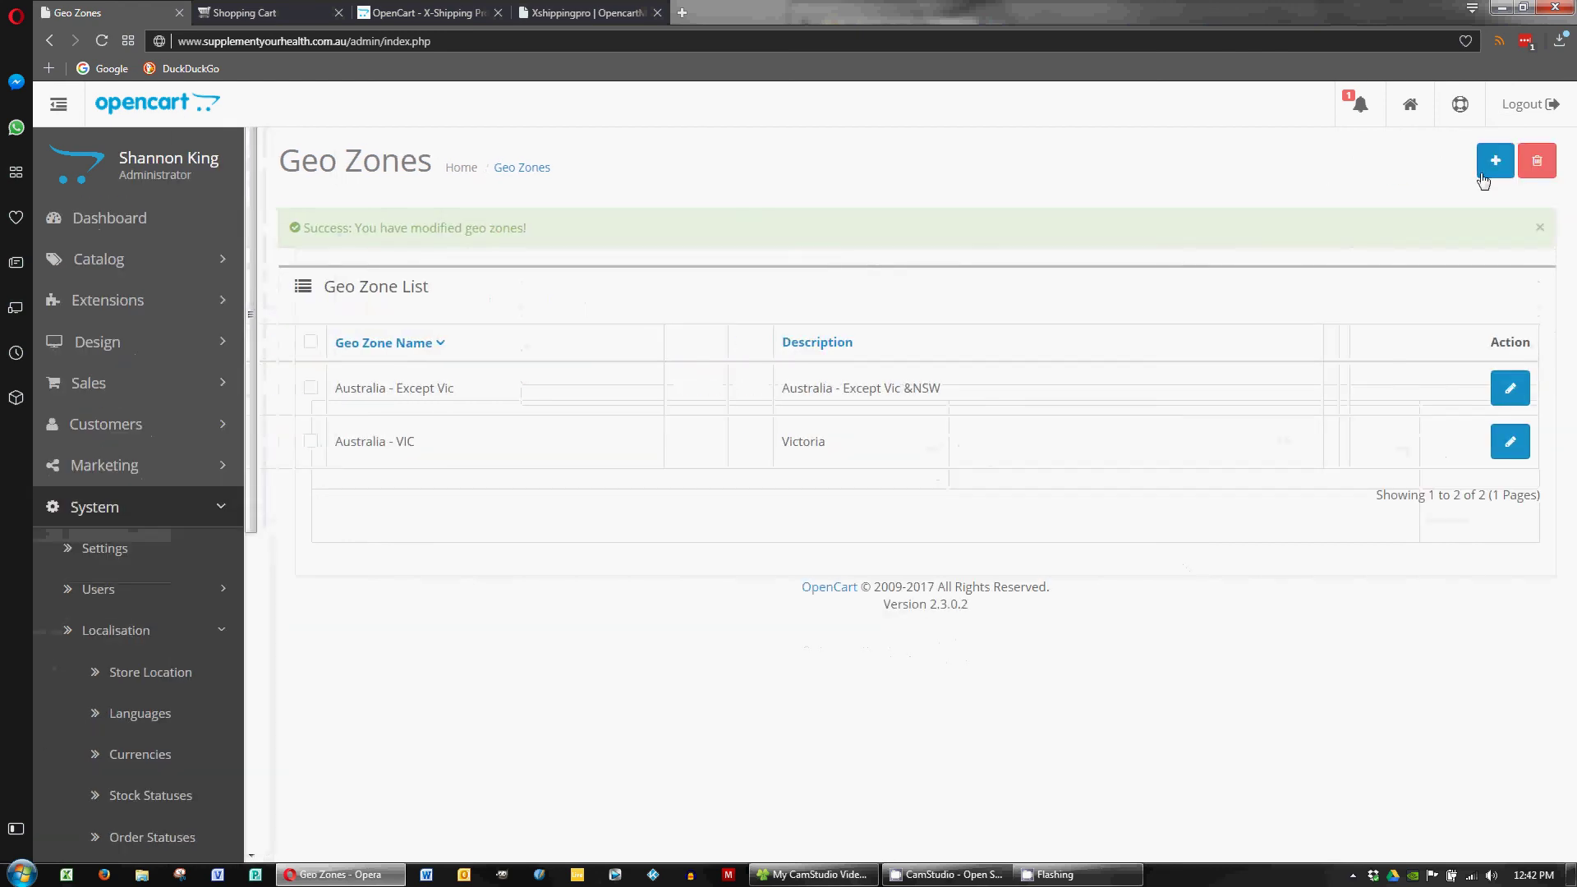
# Trim the Australia - Except Vic description back to 'Australia - Except Vic'.
pyautogui.click(1511, 391)
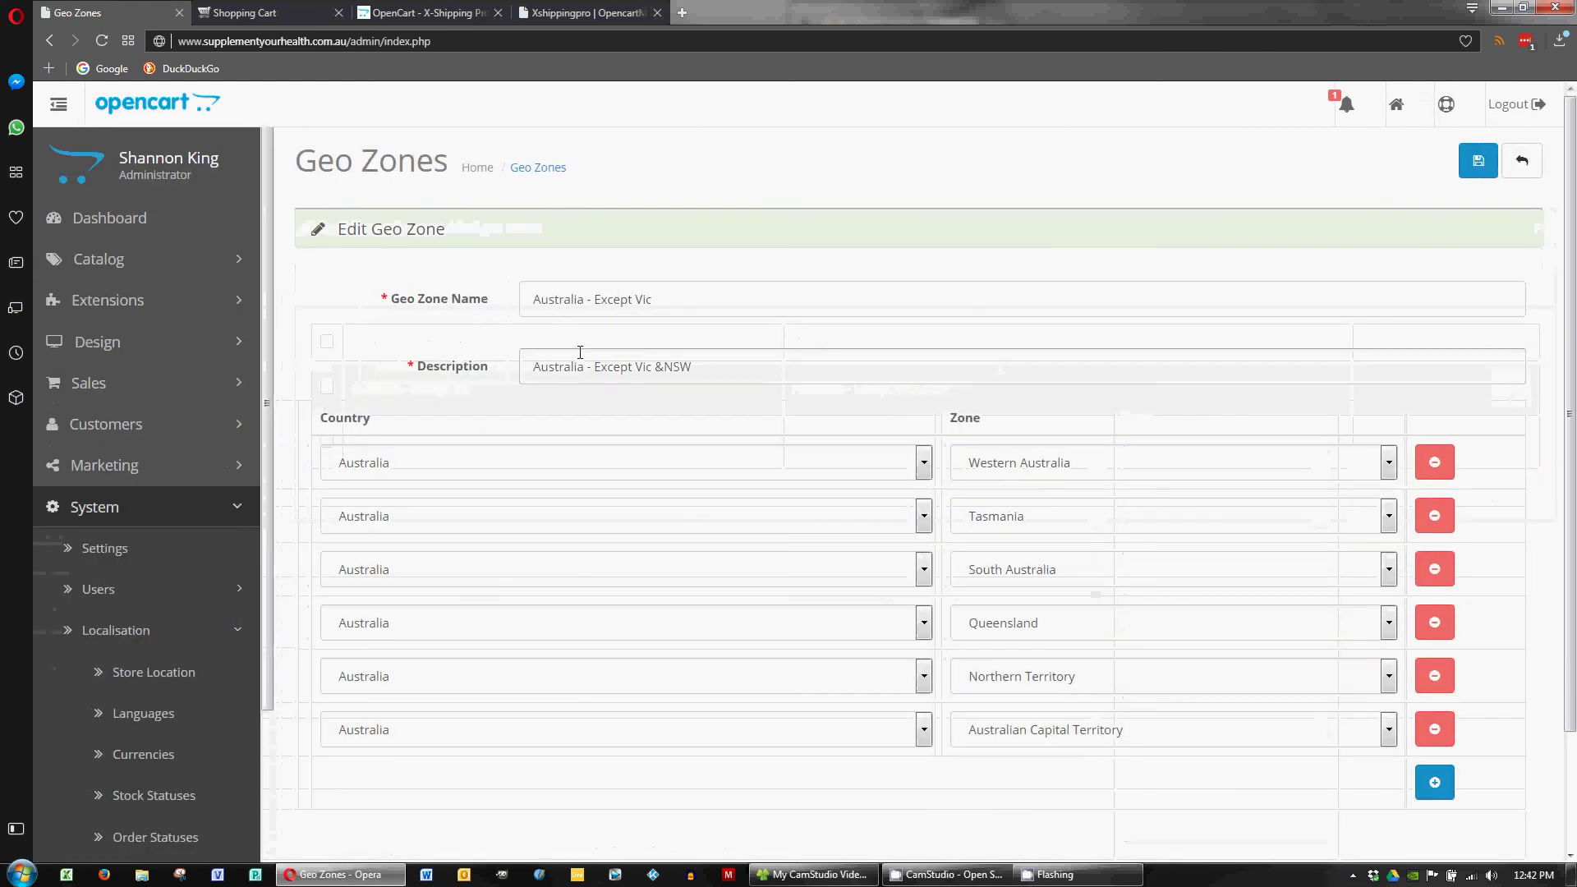
pyautogui.moveTo(691, 367); pyautogui.dragTo(651, 366)
pyautogui.press('BackSpace')
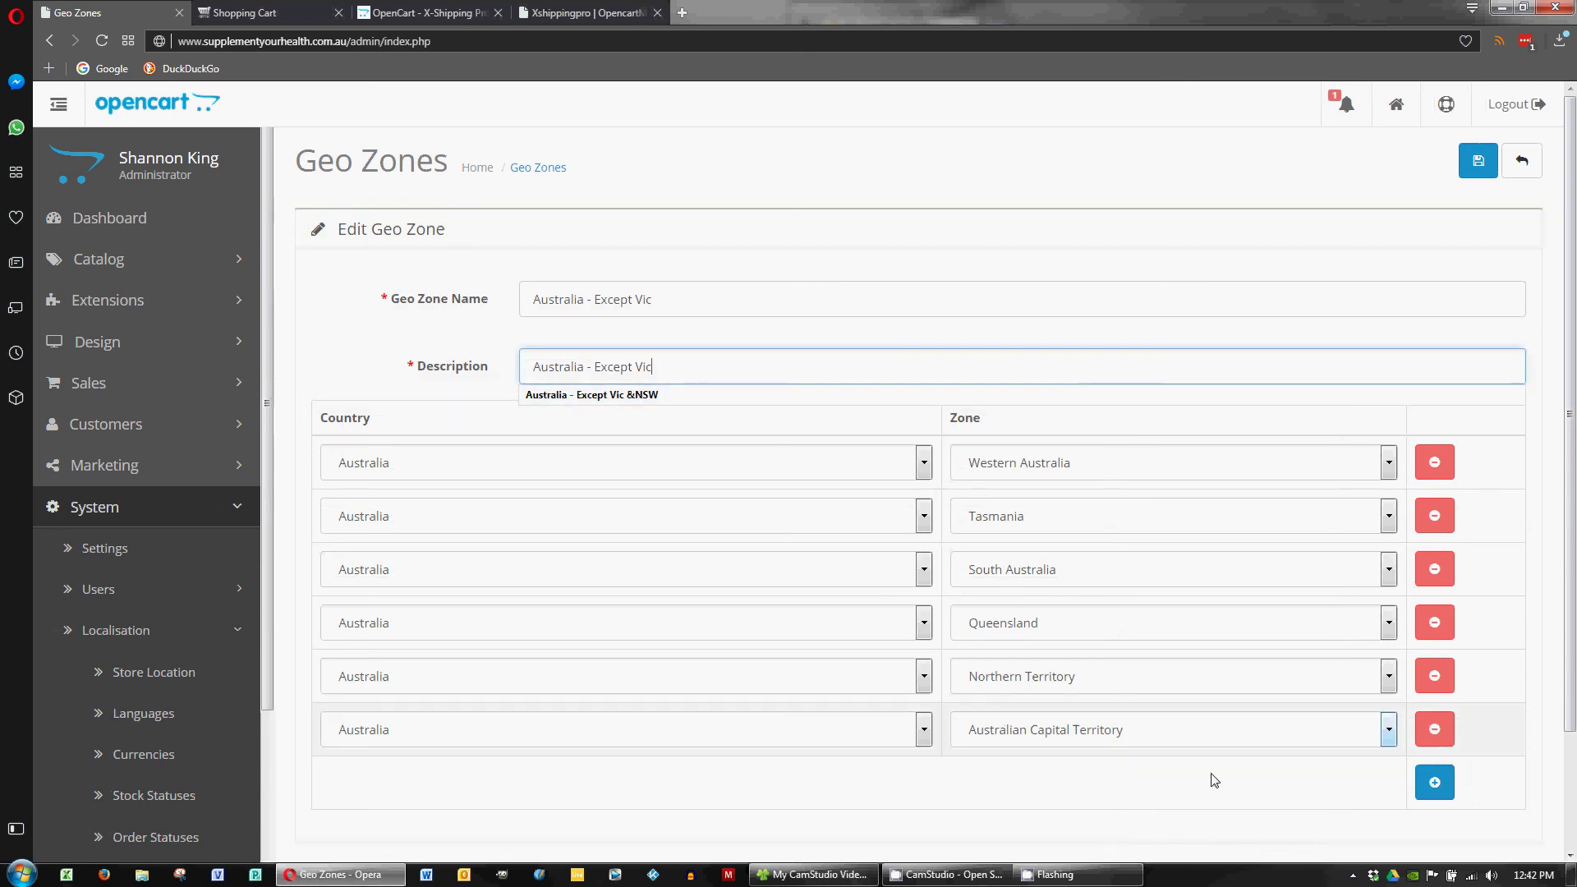
# Add an Australia / New South Wales row, save, then reopen to verify and save again.
pyautogui.click(1434, 782)
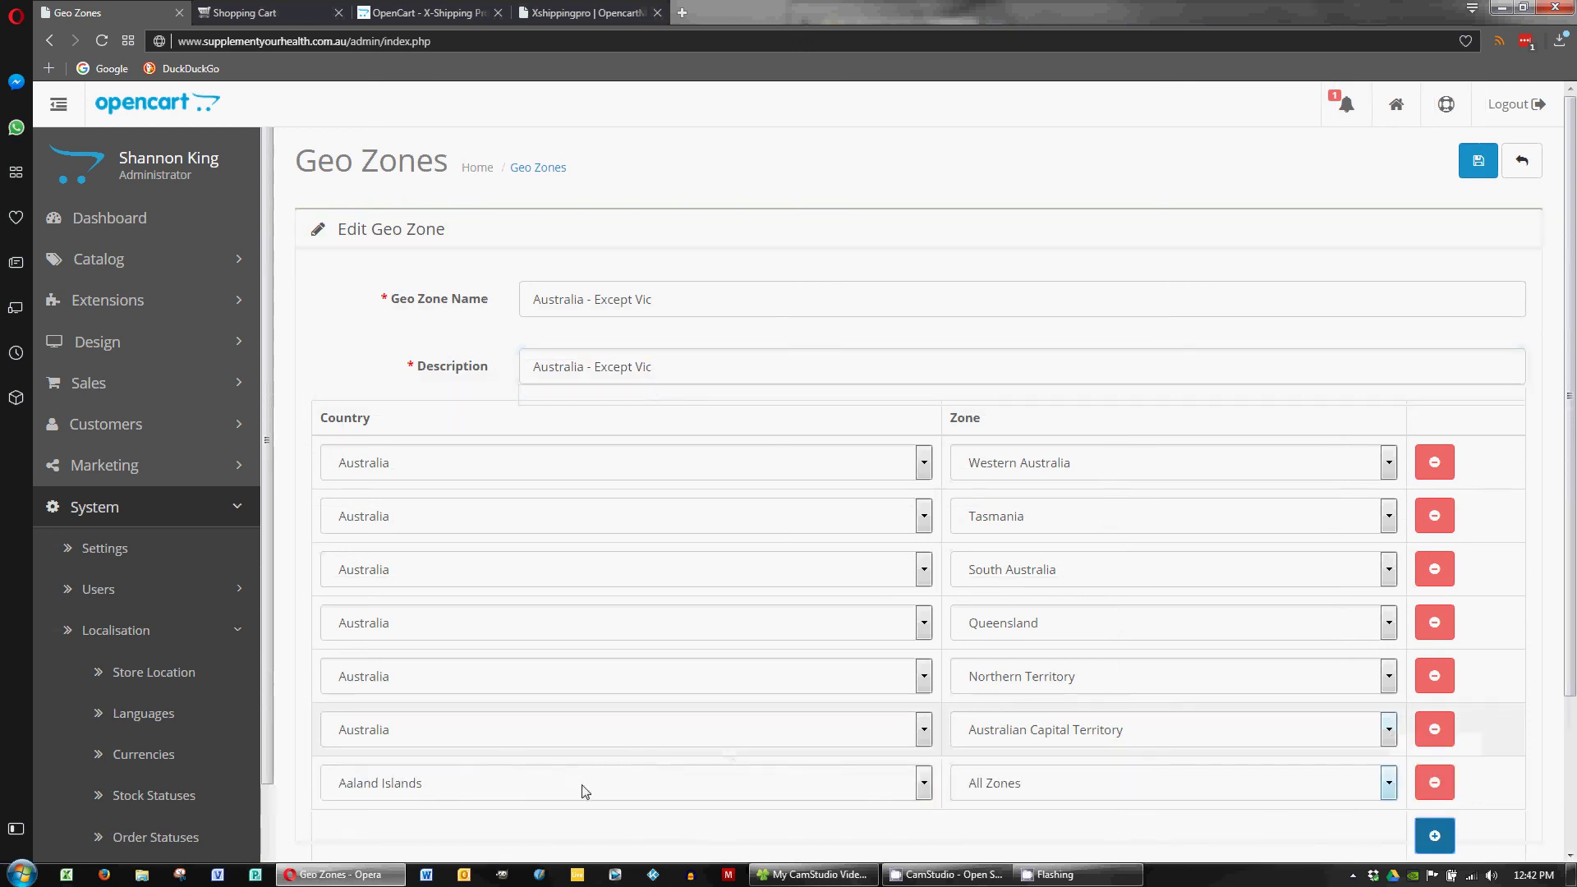
pyautogui.click(586, 794)
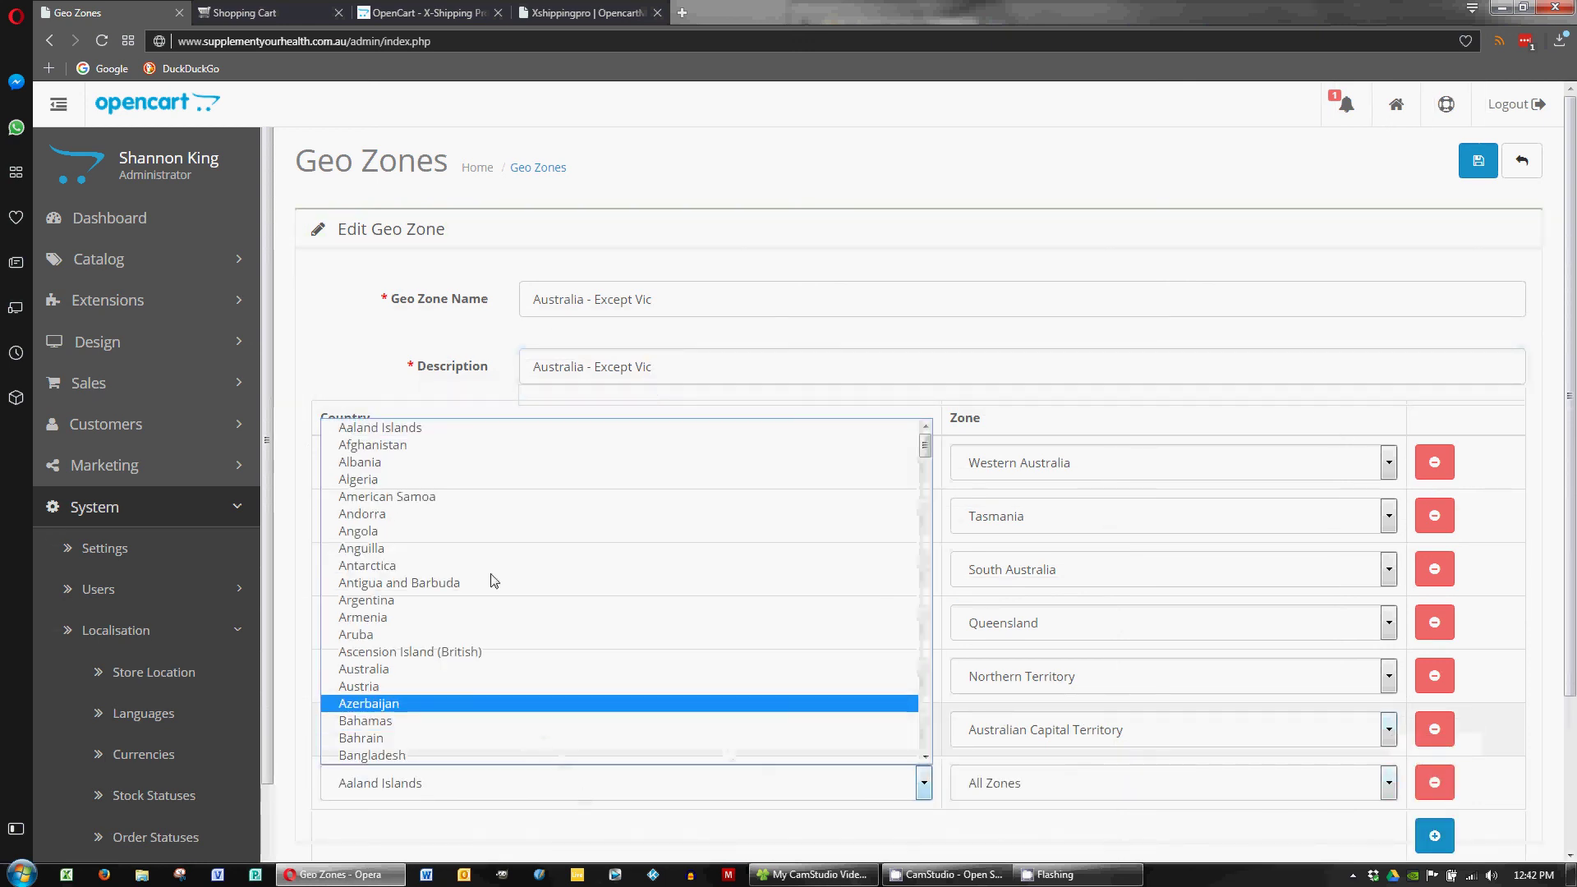
pyautogui.click(415, 669)
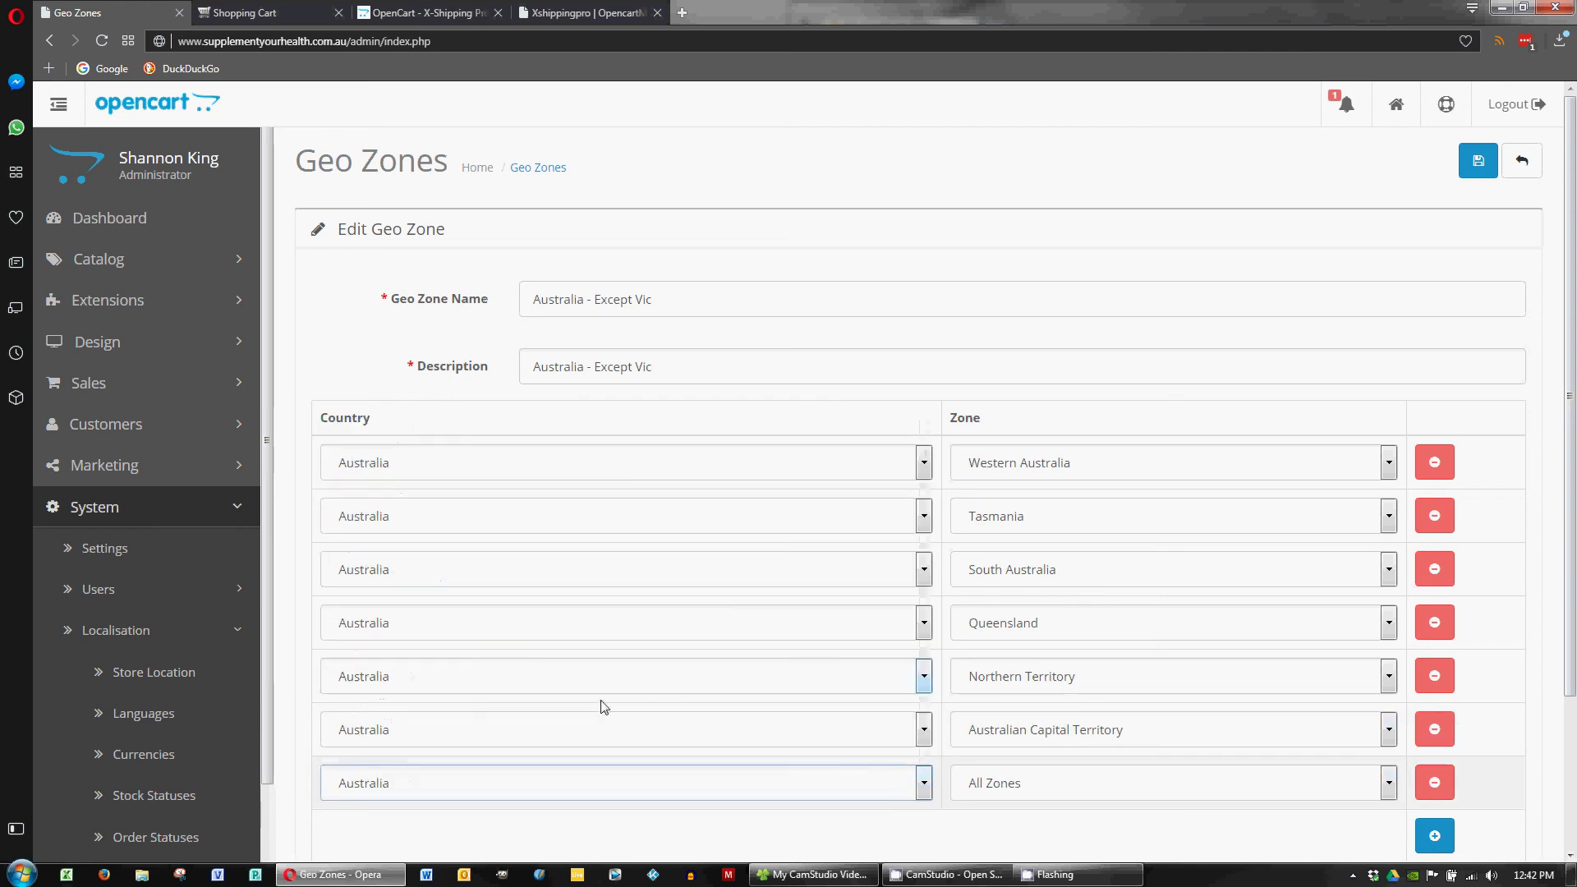
pyautogui.click(1115, 788)
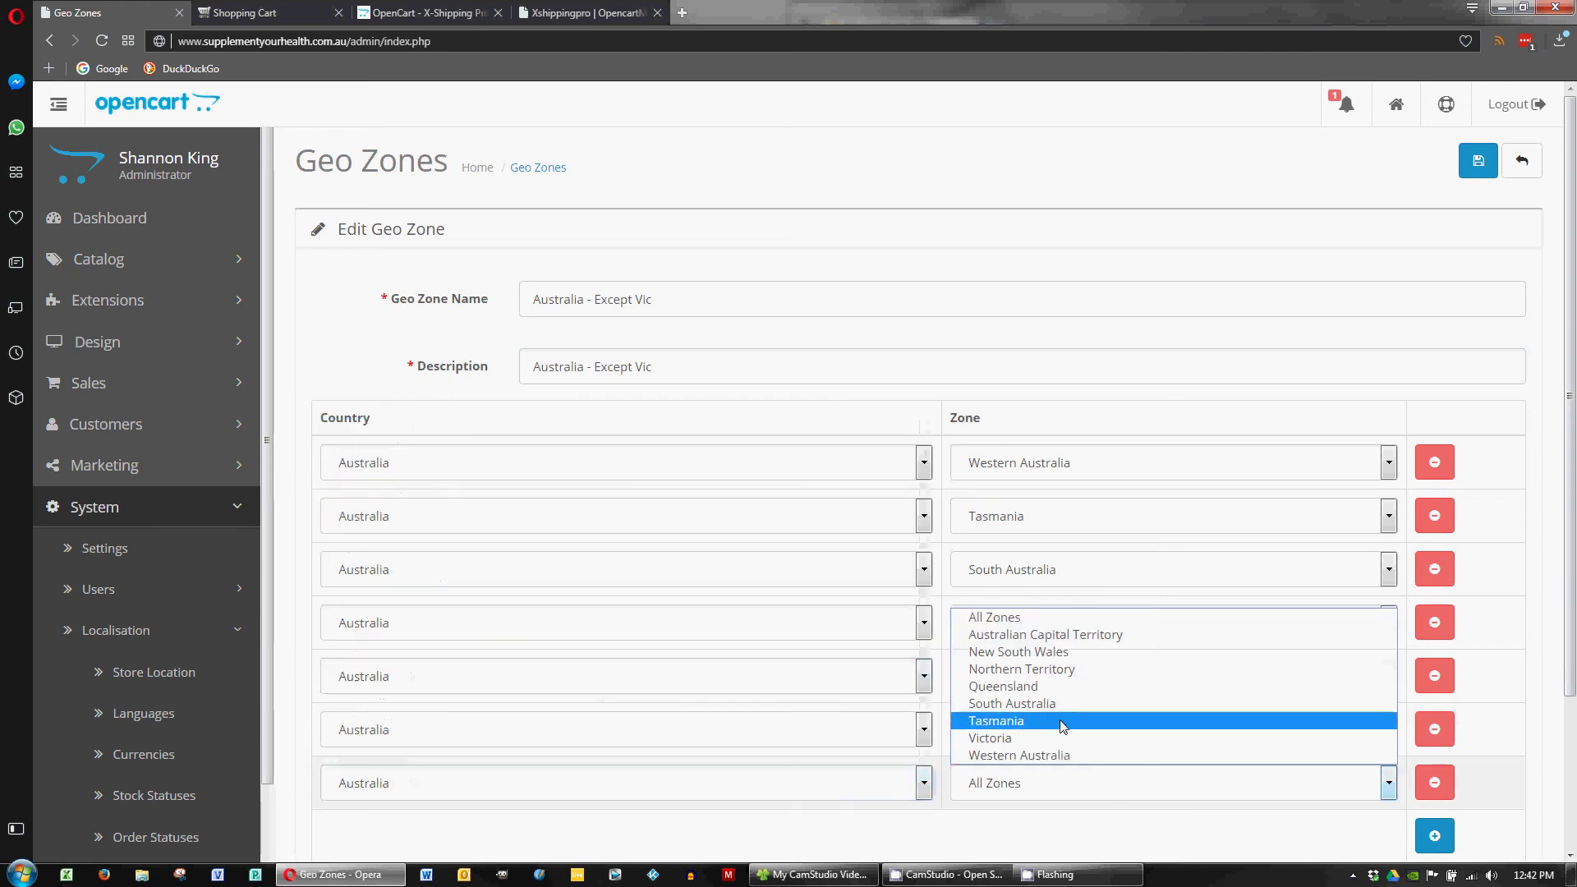
pyautogui.click(1042, 652)
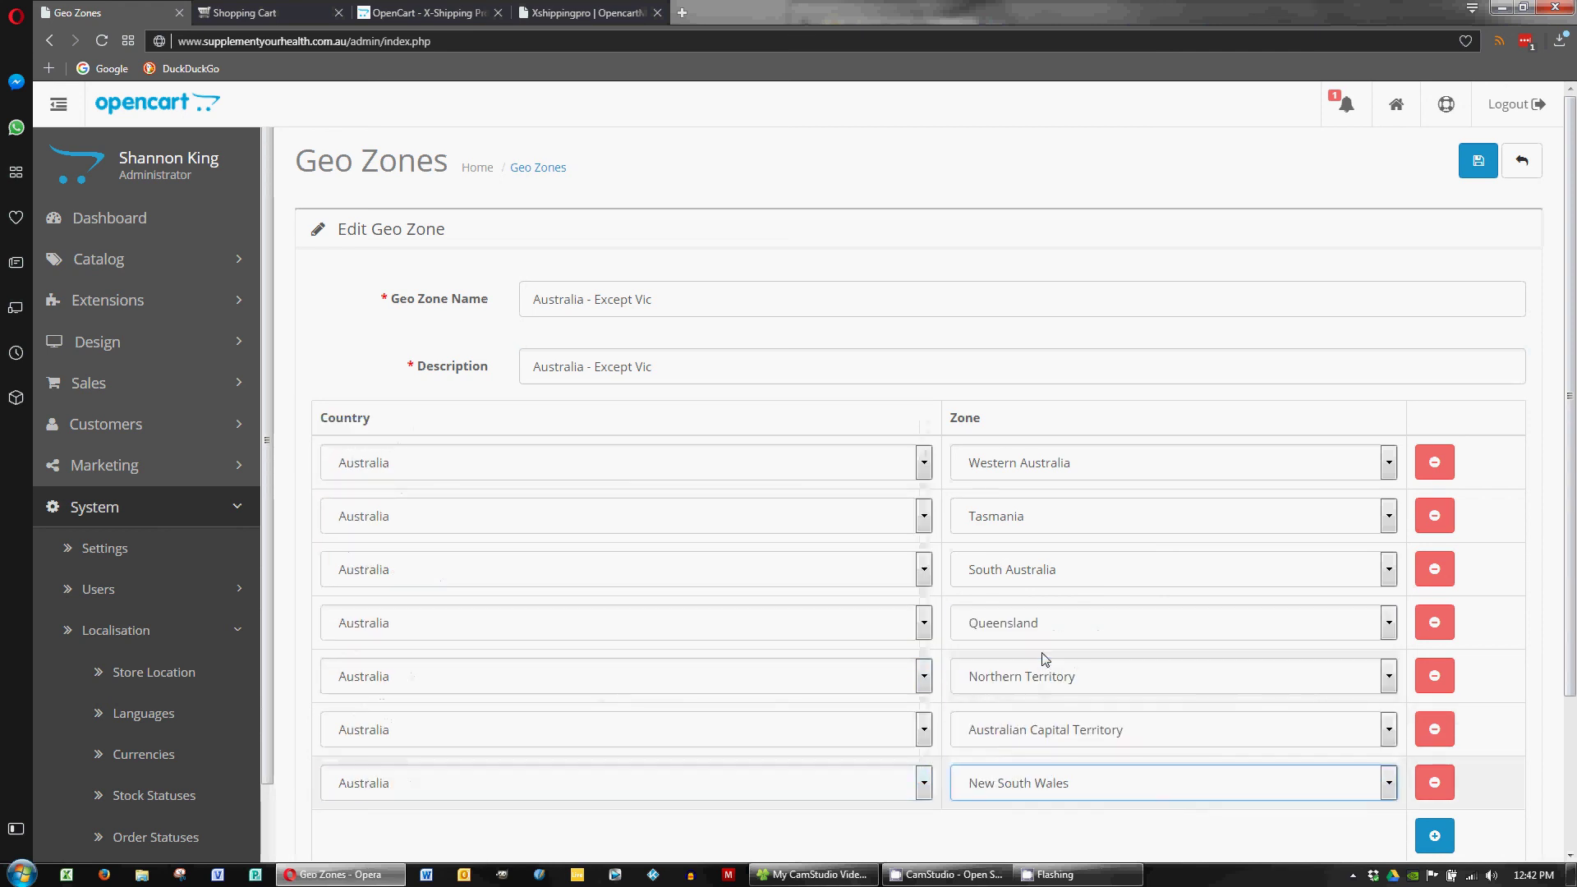
pyautogui.click(1476, 167)
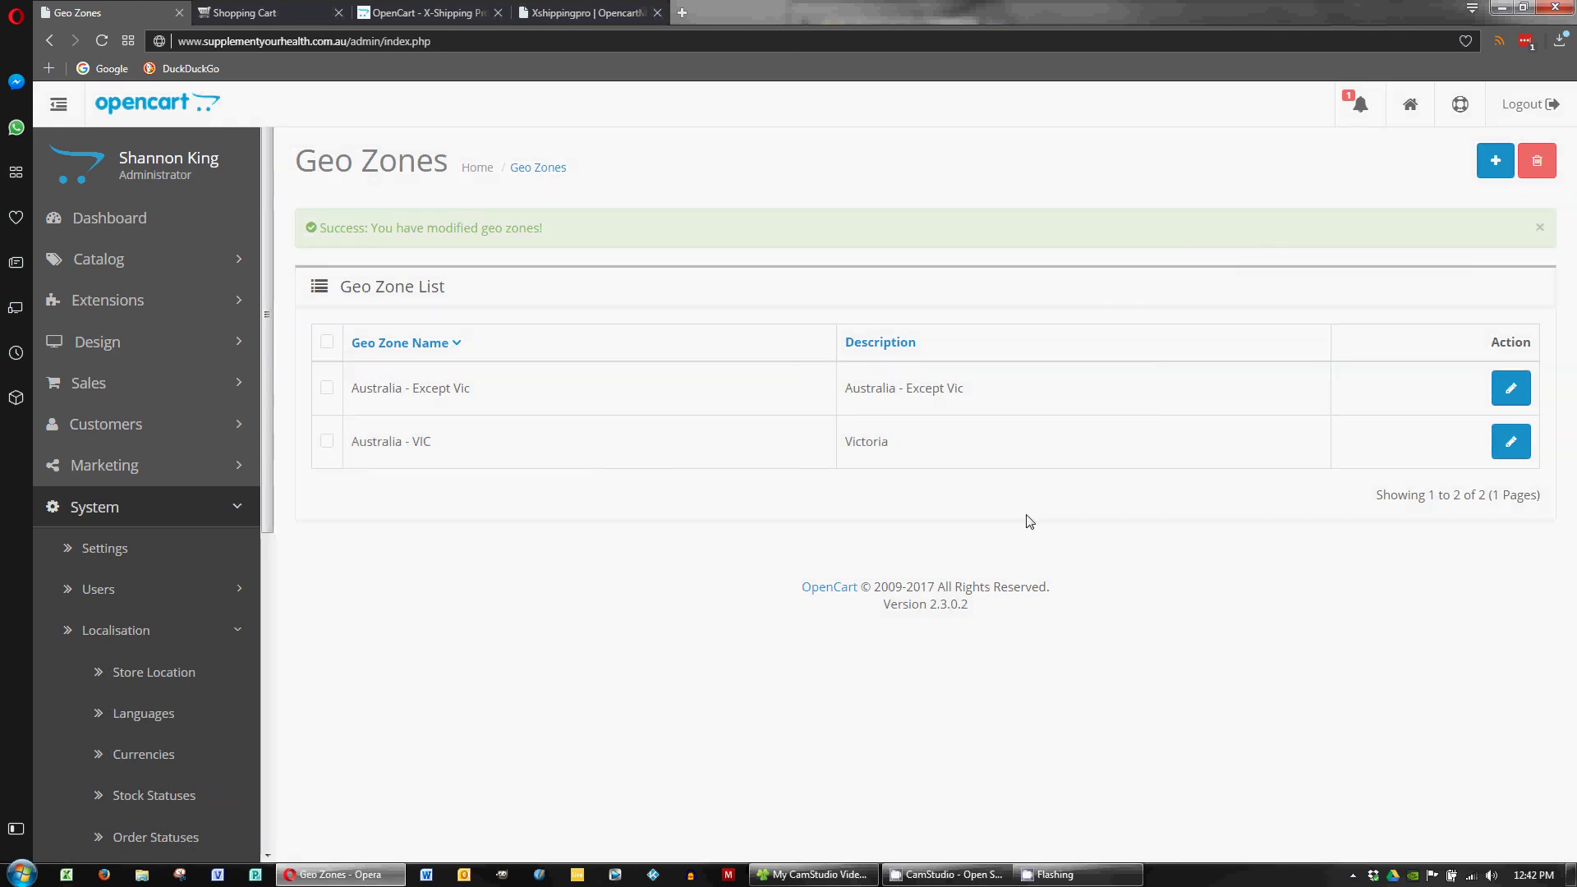
pyautogui.click(1510, 388)
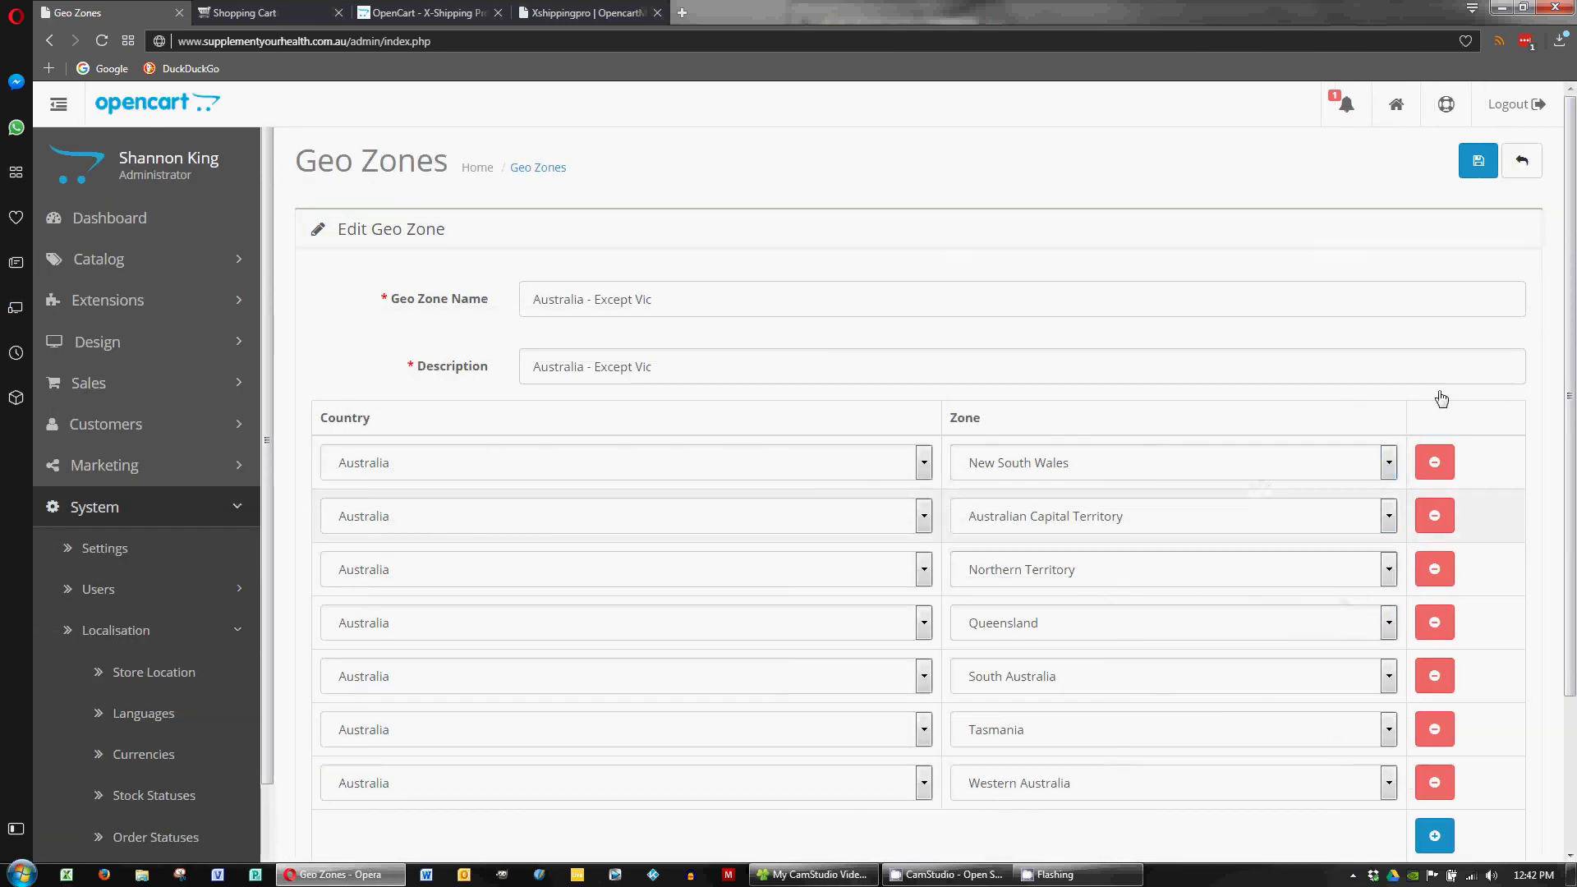
pyautogui.click(1478, 161)
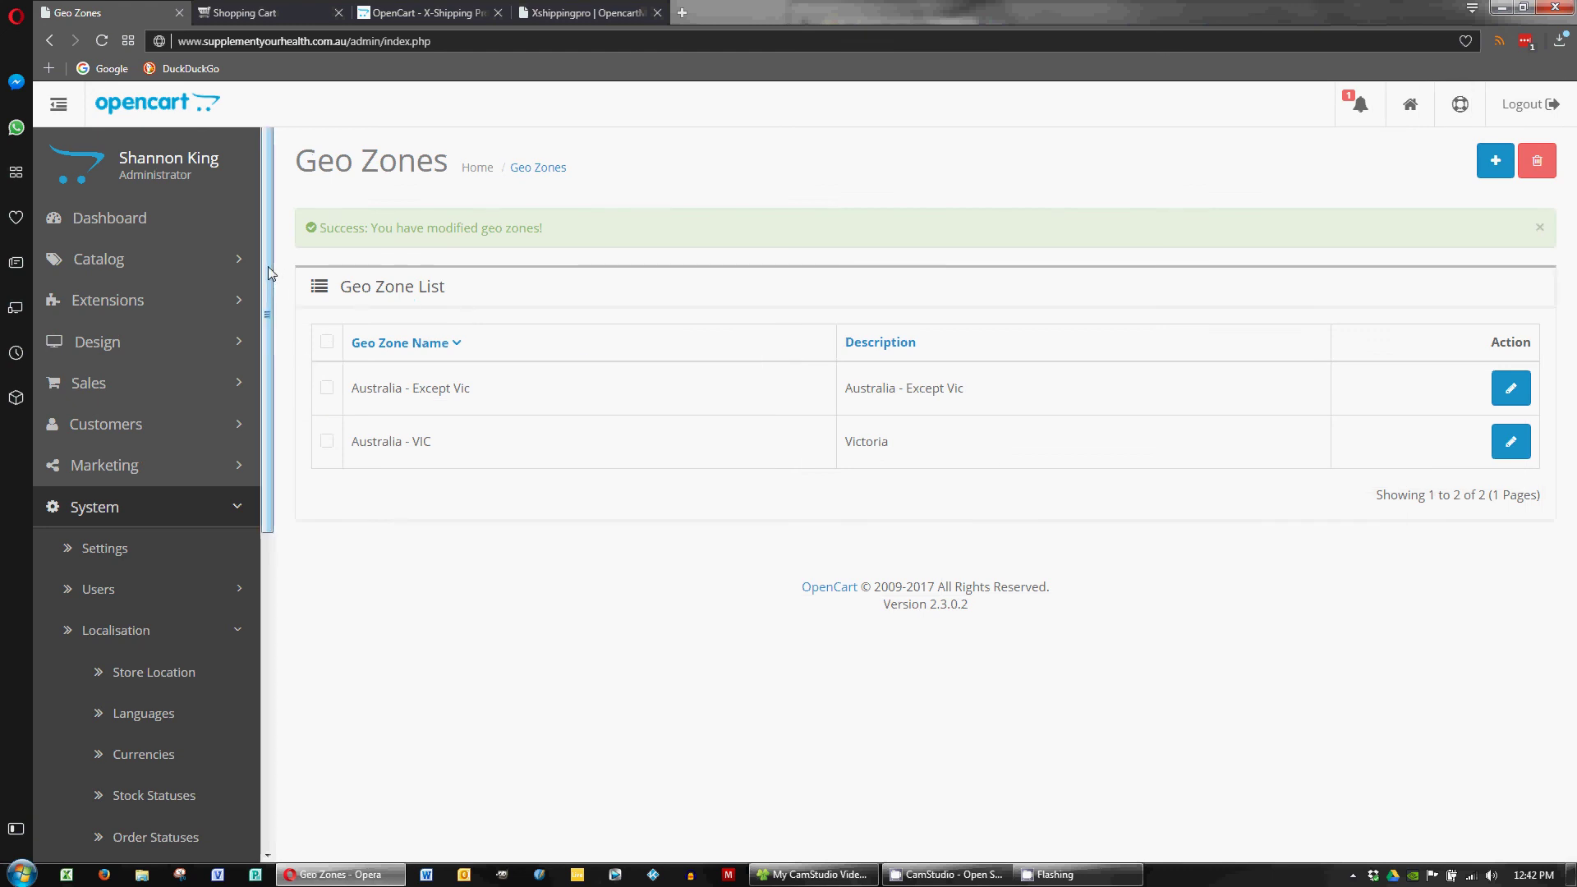
# Go to Extensions > Extensions, filter to Shipping, and edit the X-Shipping Pro extension.
pyautogui.click(72, 631)
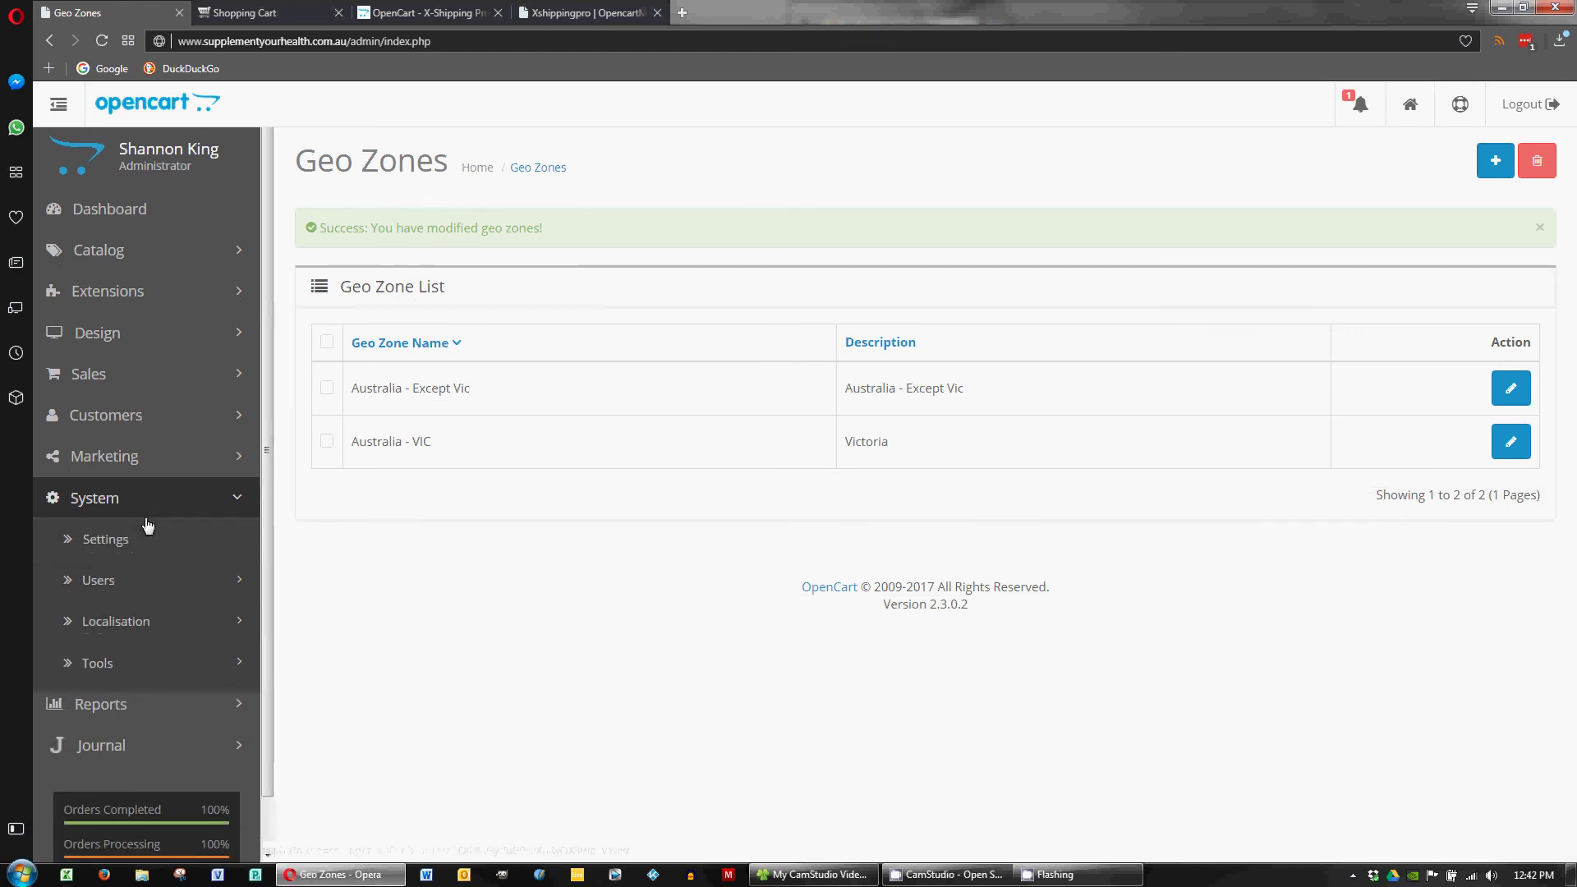
pyautogui.scroll(-1, 152, 509)
pyautogui.scroll(2, 156, 451)
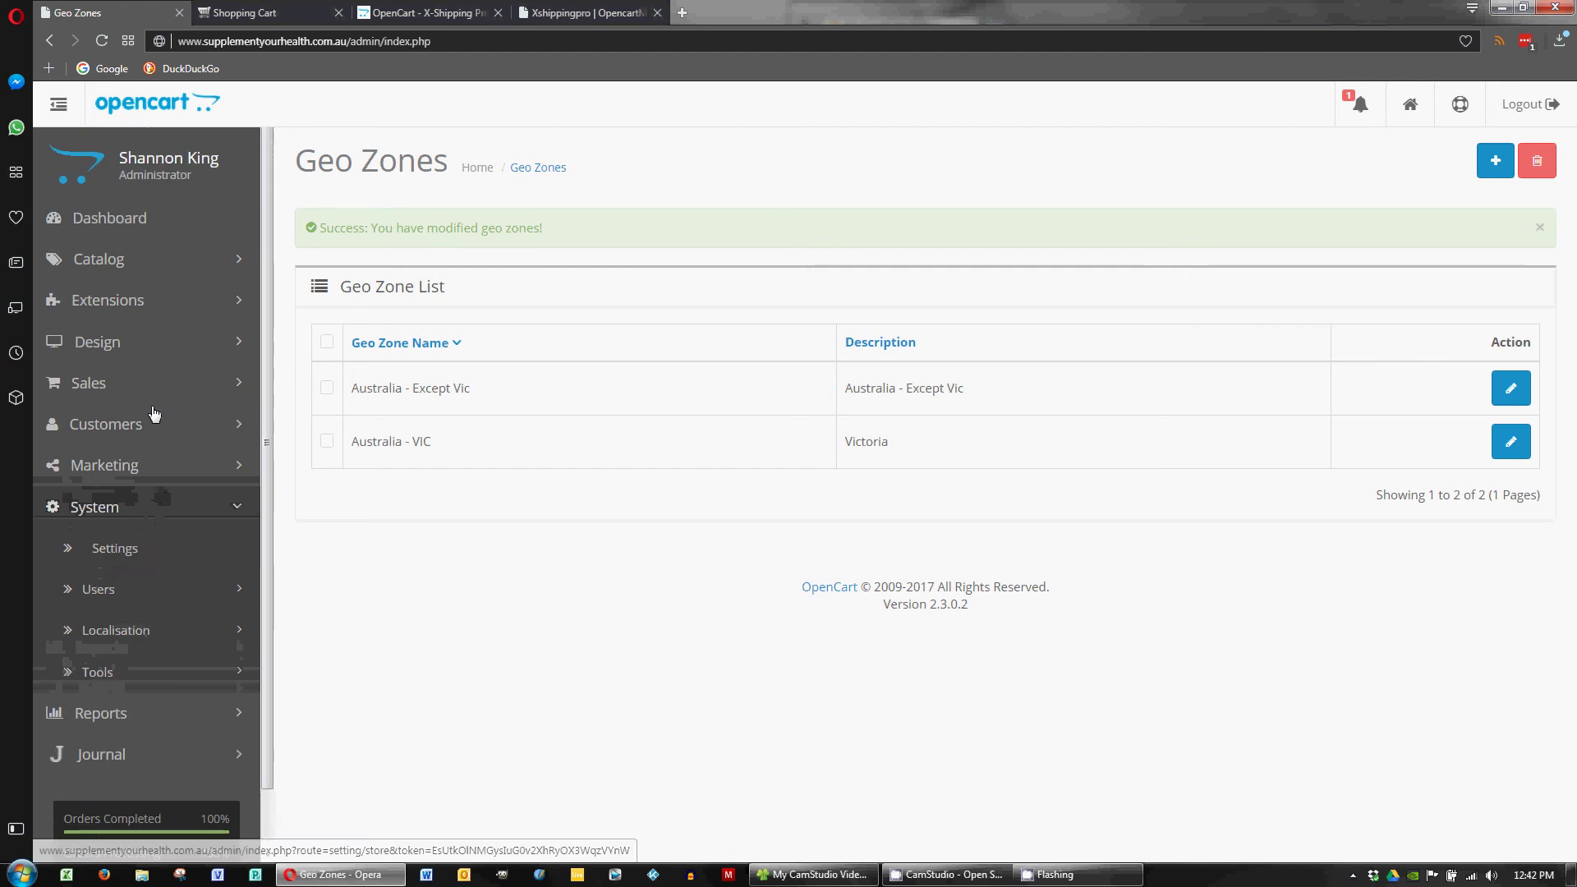
pyautogui.click(125, 303)
pyautogui.click(129, 382)
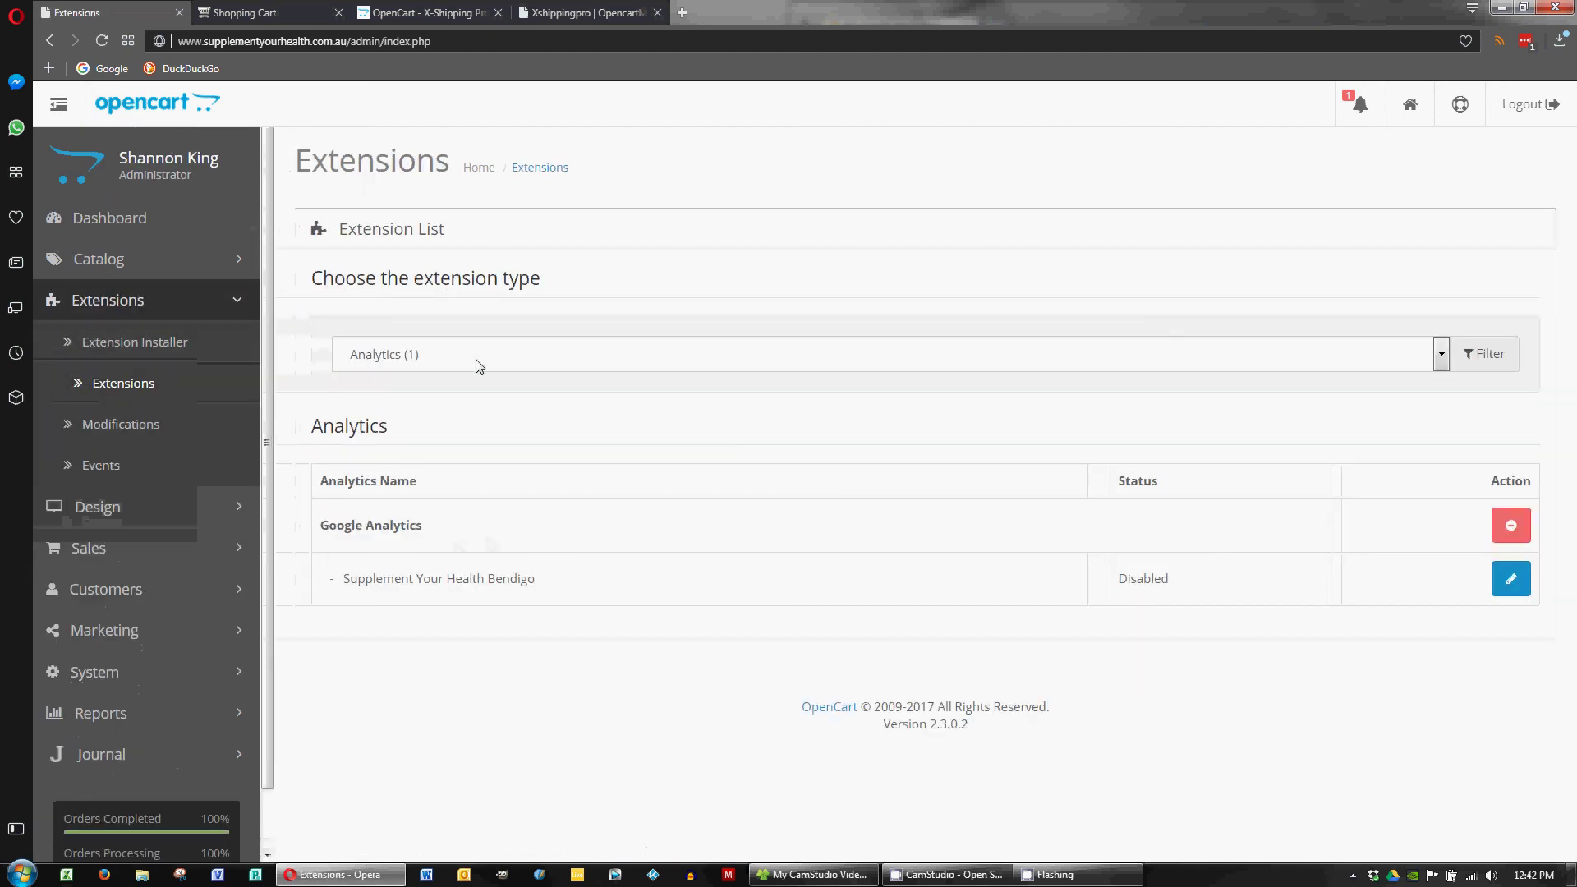
pyautogui.click(483, 359)
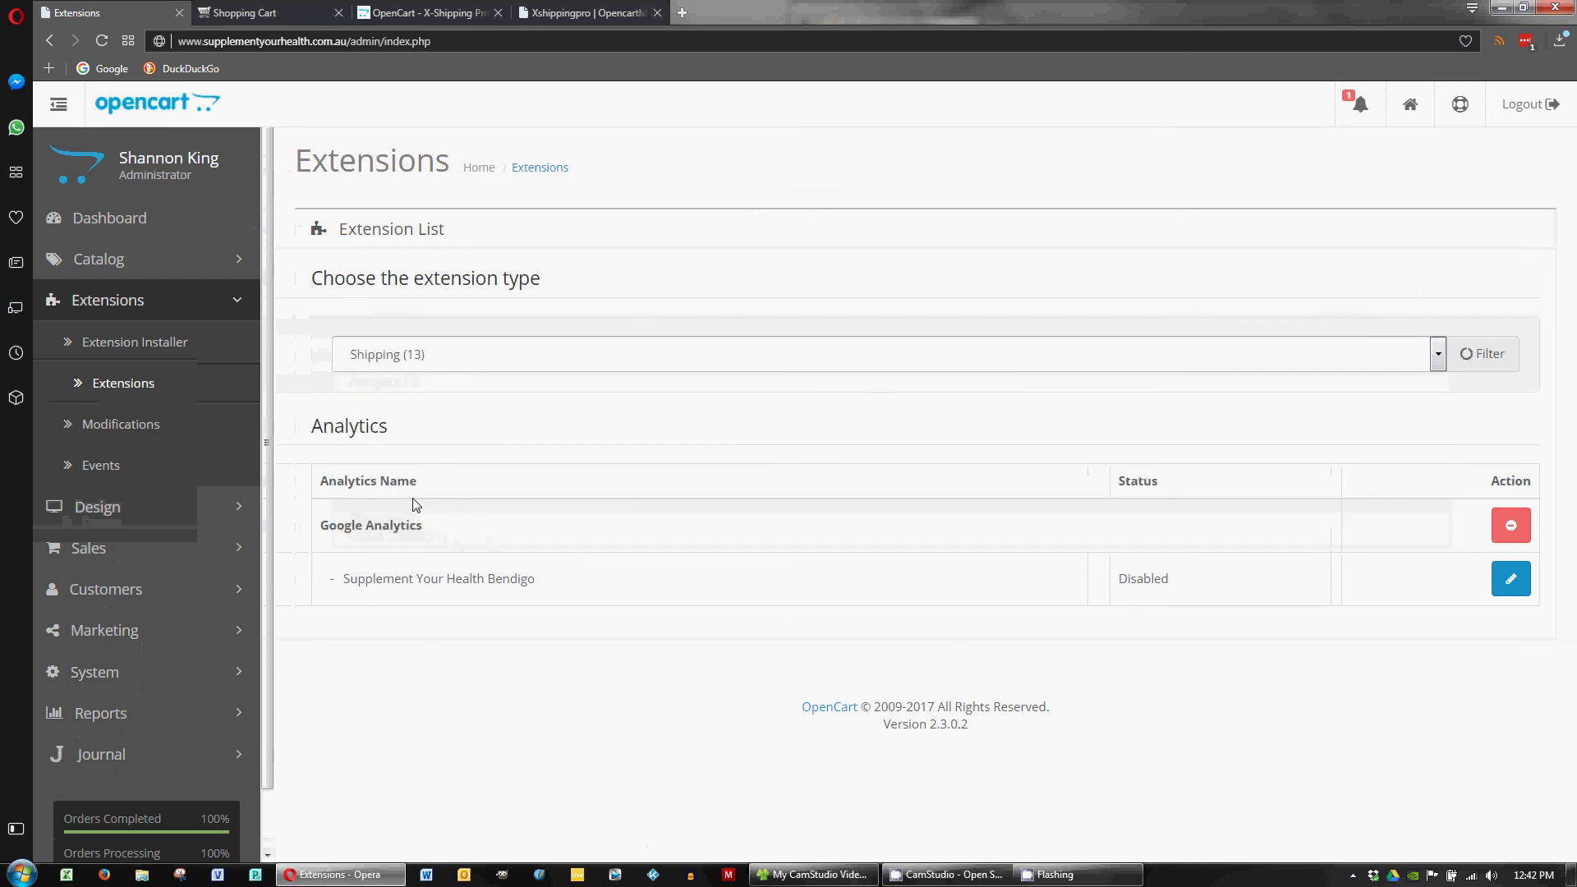
pyautogui.click(417, 501)
pyautogui.scroll(-5, 969, 698)
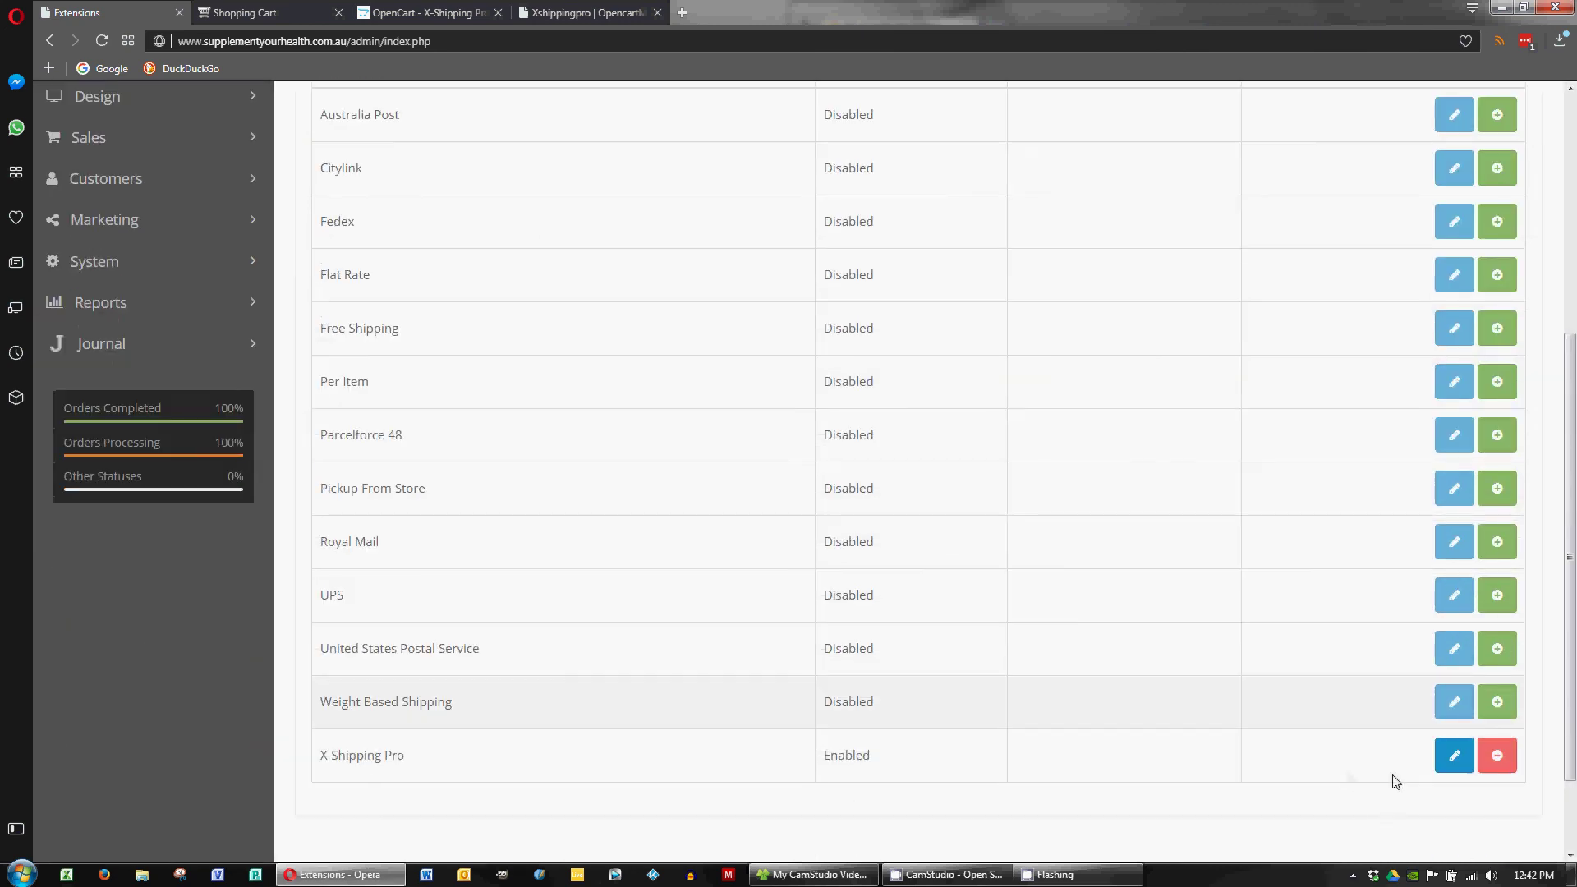
pyautogui.click(1454, 755)
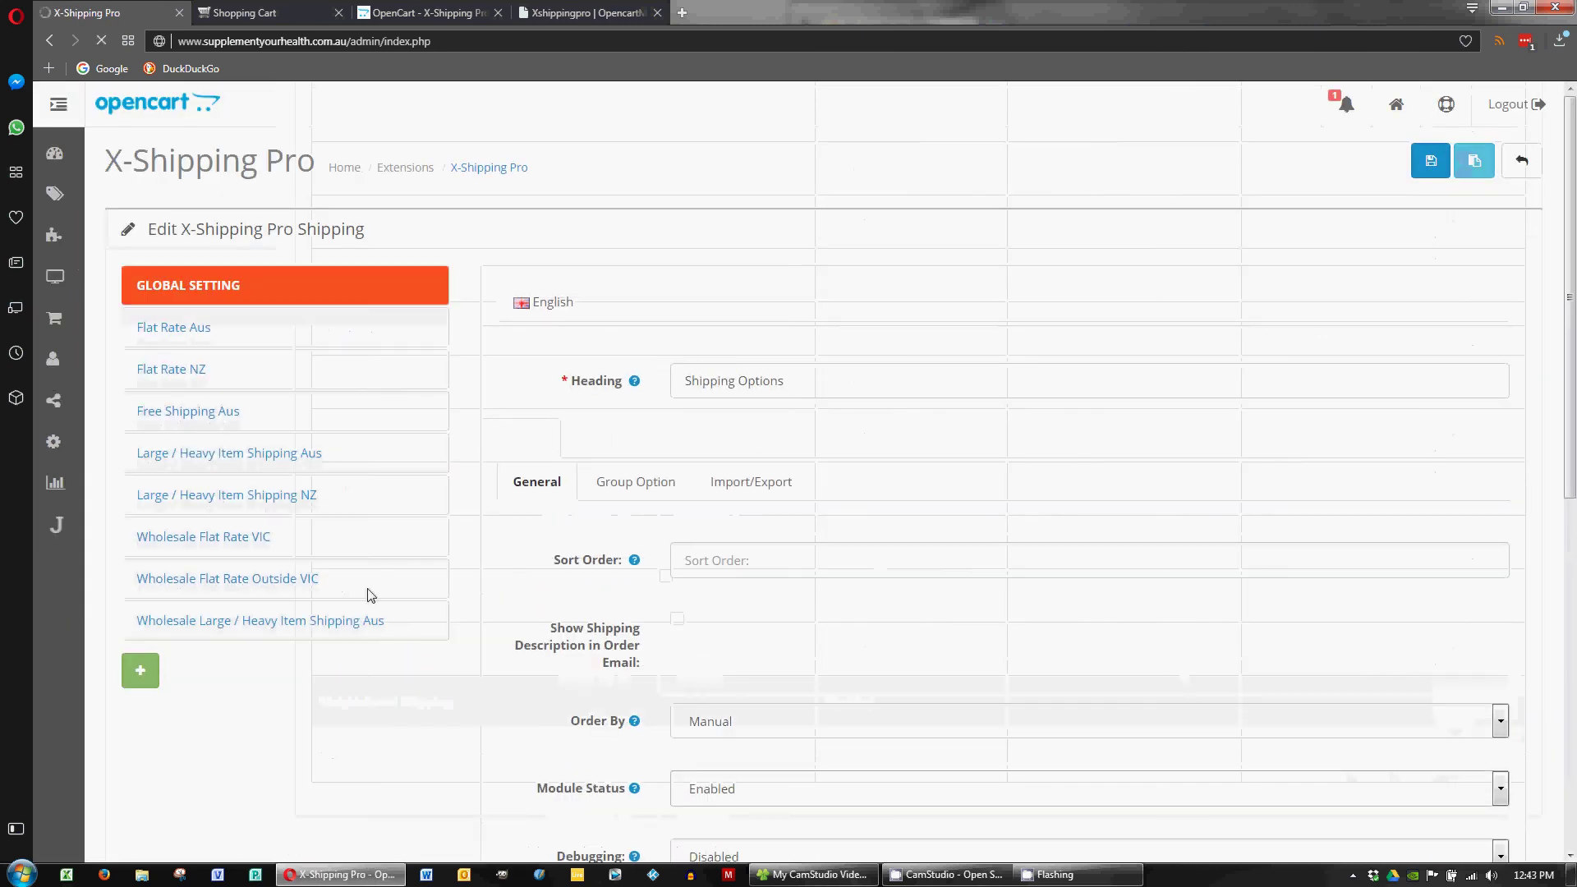
pyautogui.scroll(-2, 457, 637)
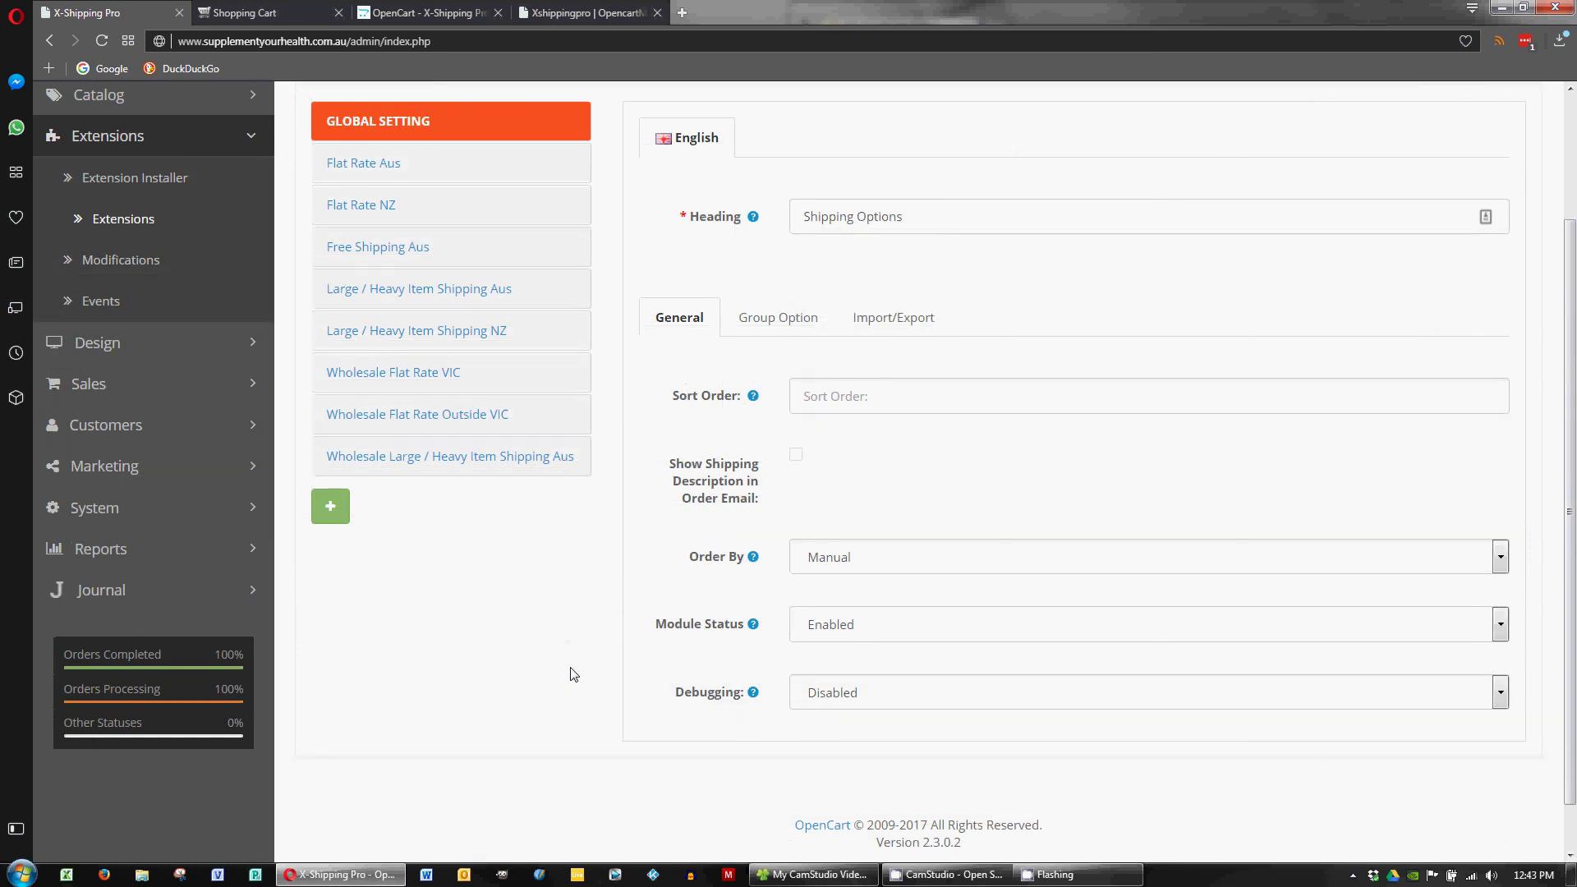
pyautogui.scroll(1, 608, 649)
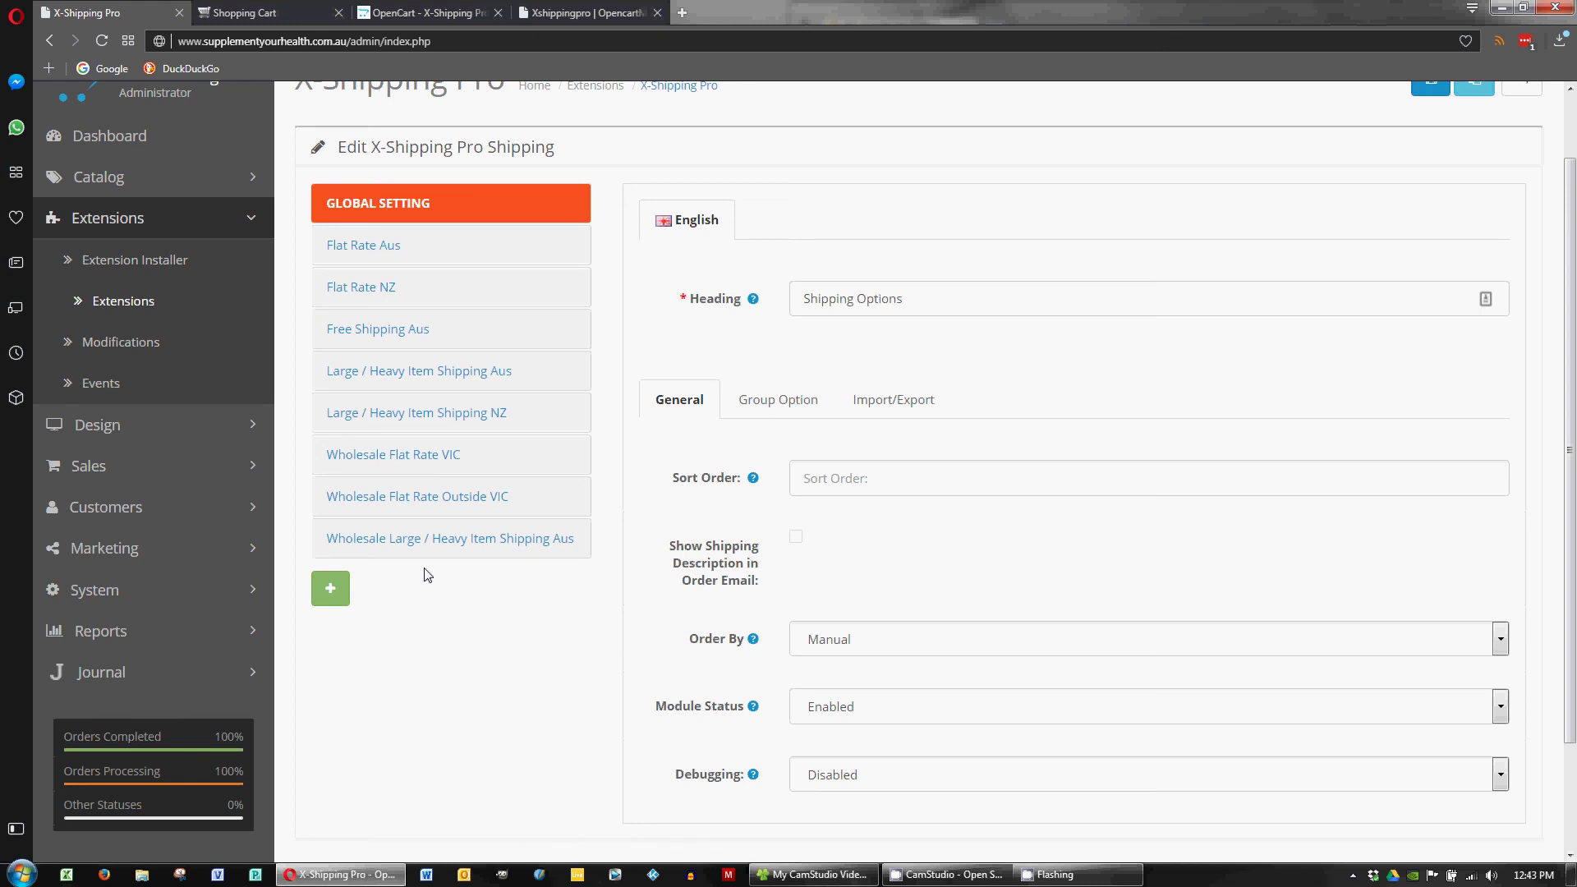
pyautogui.scroll(2, 493, 526)
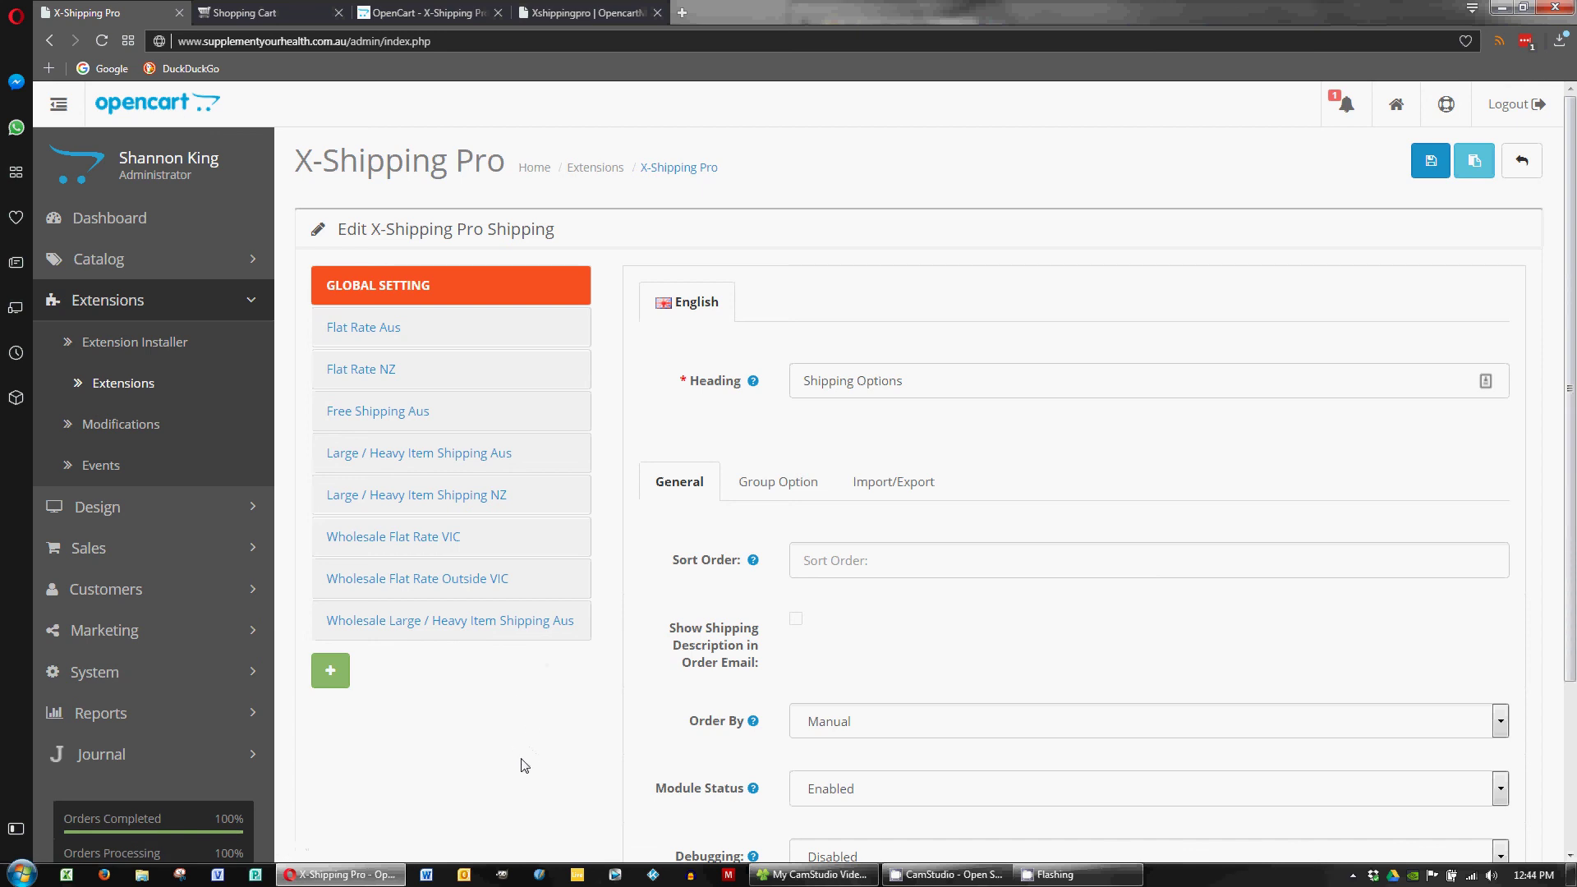
pyautogui.scroll(-1, 500, 761)
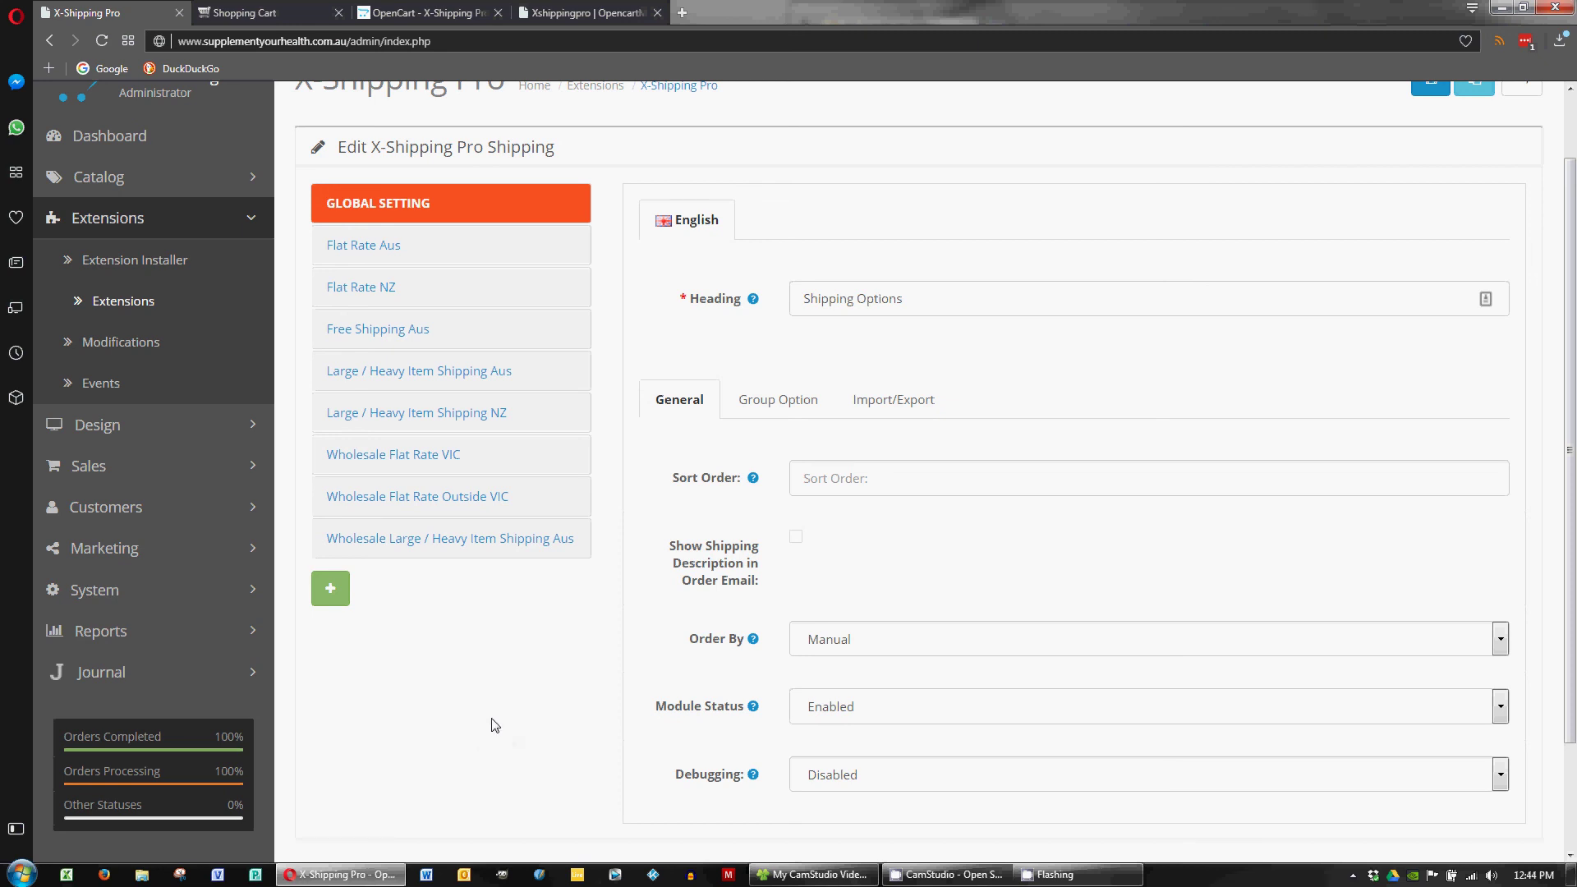
pyautogui.scroll(1, 494, 725)
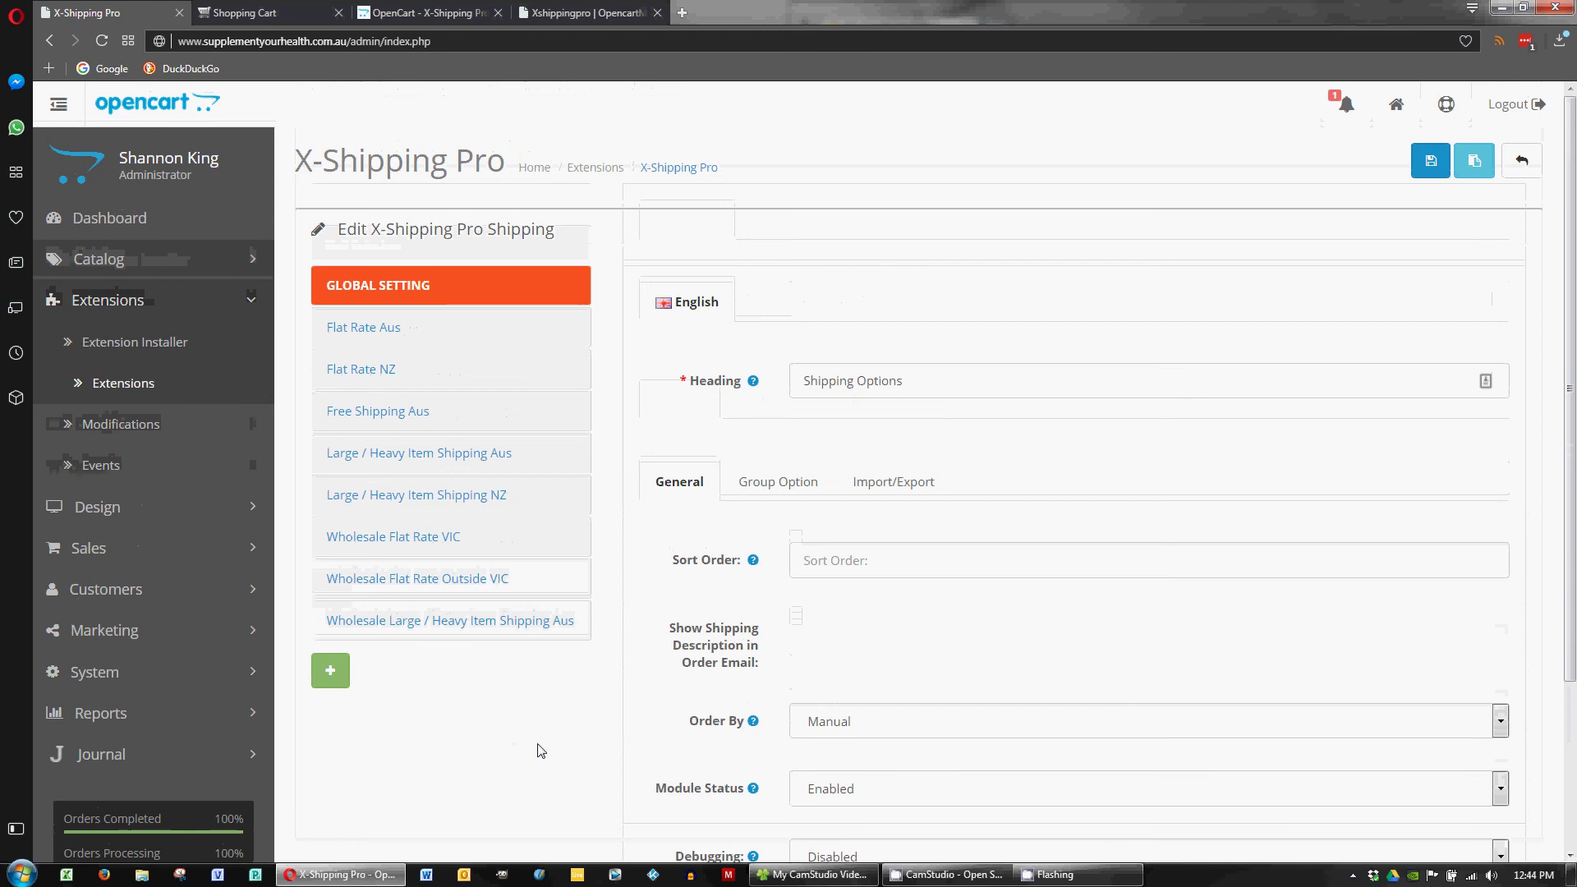